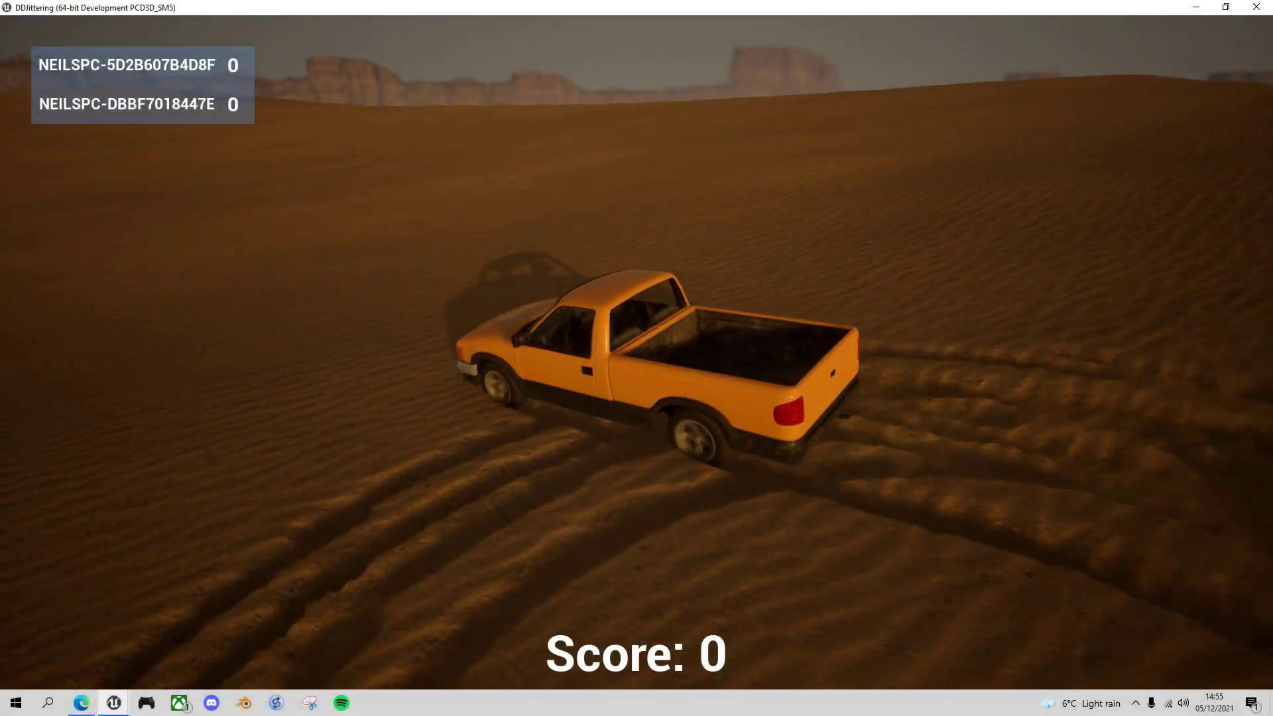
- Drive the pickup across the desert, steering left and right, to check how smoothly it moves in the multiplayer game
key("w")
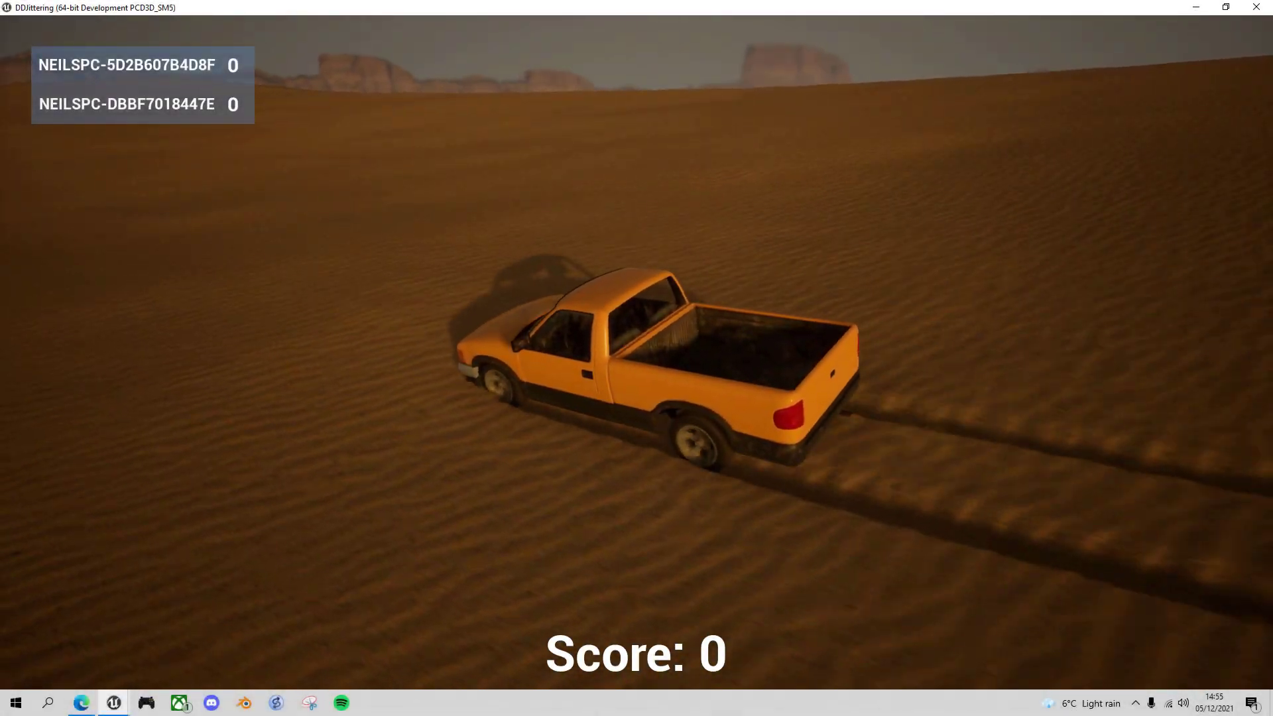
key("a")
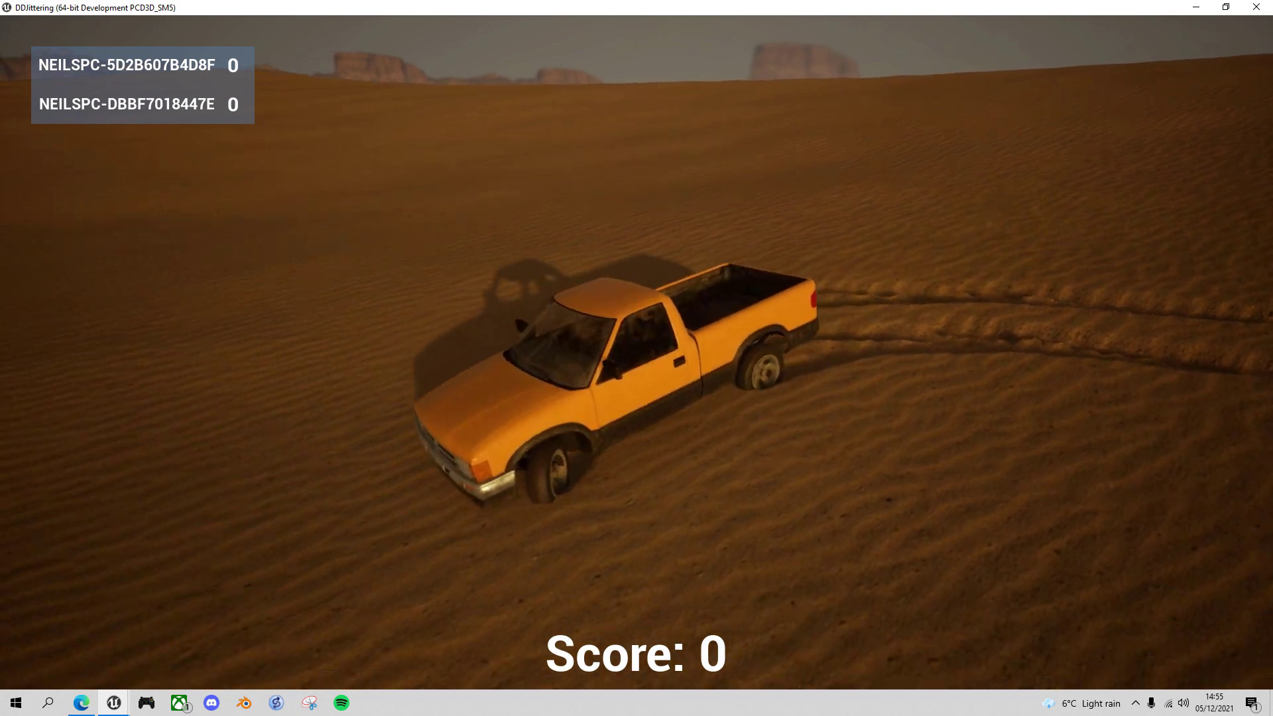
key("a")
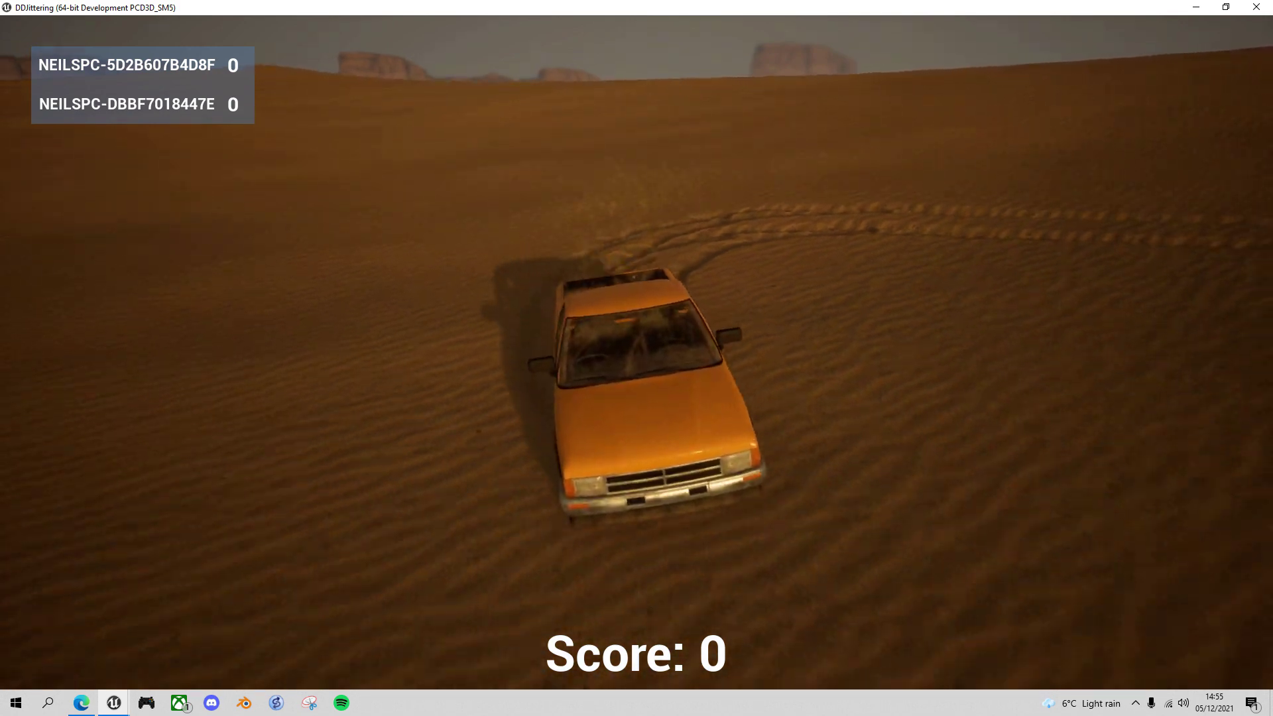
key("d")
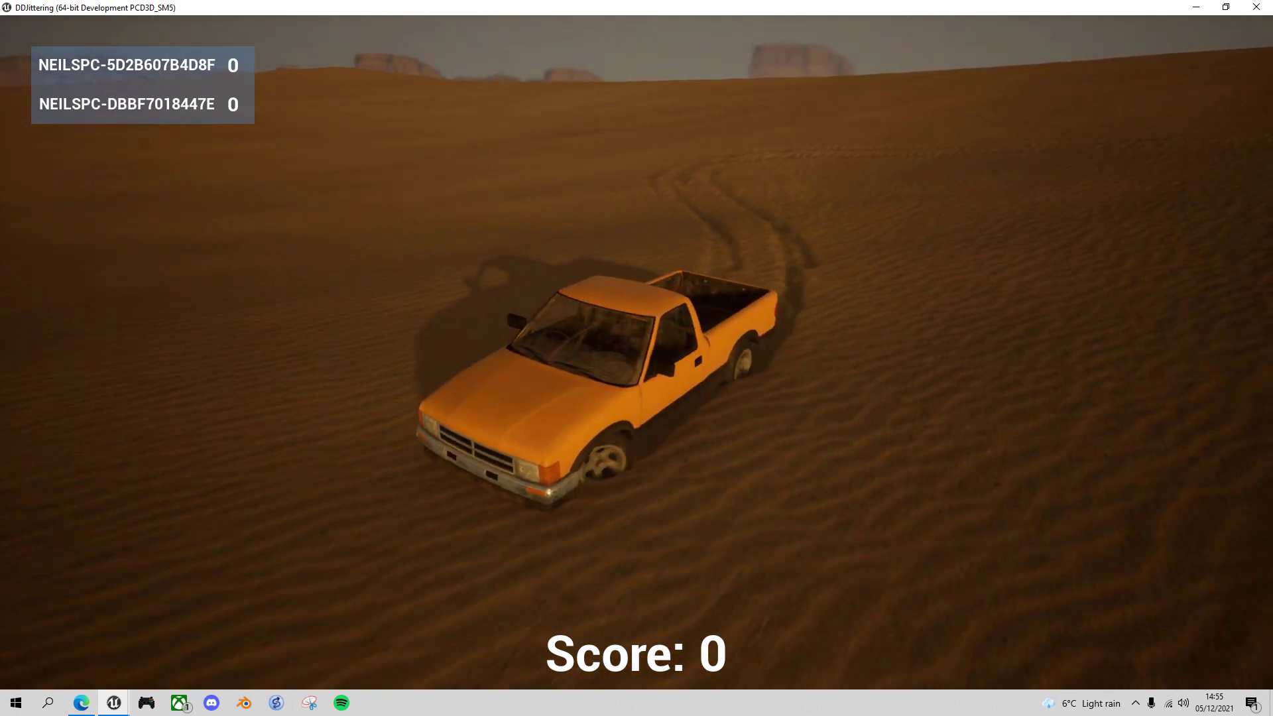
key("d")
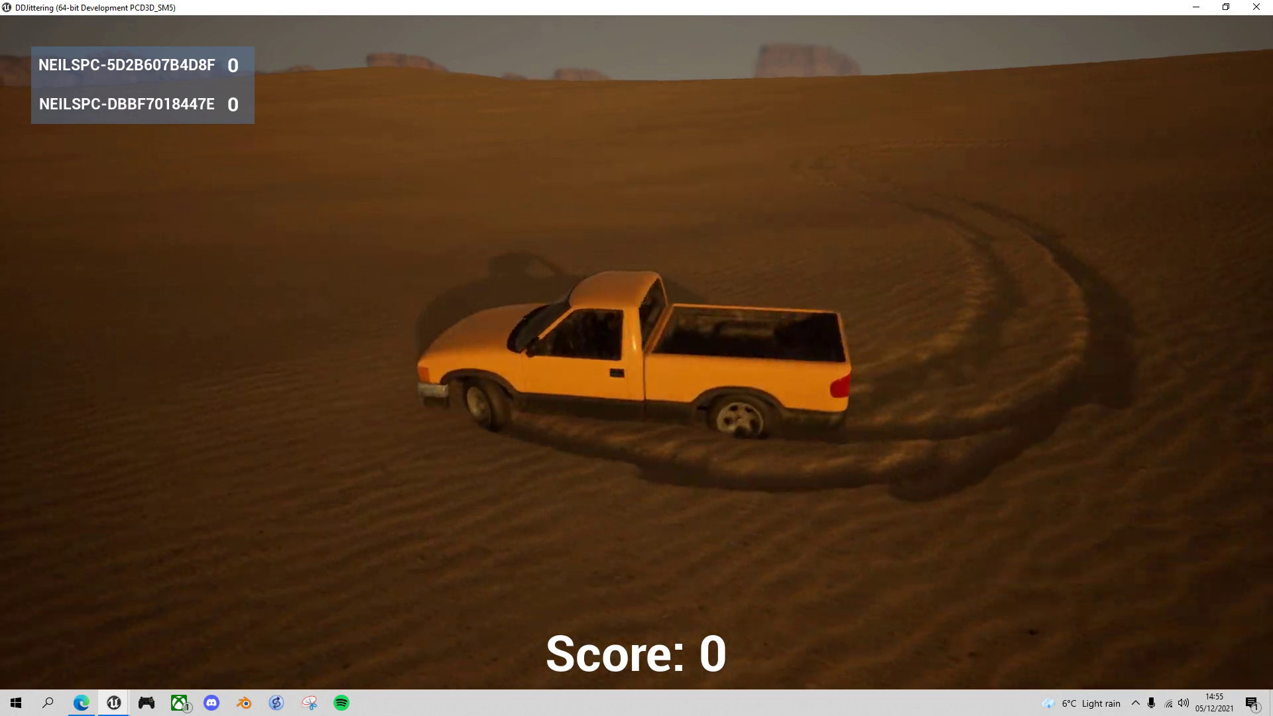
key("d")
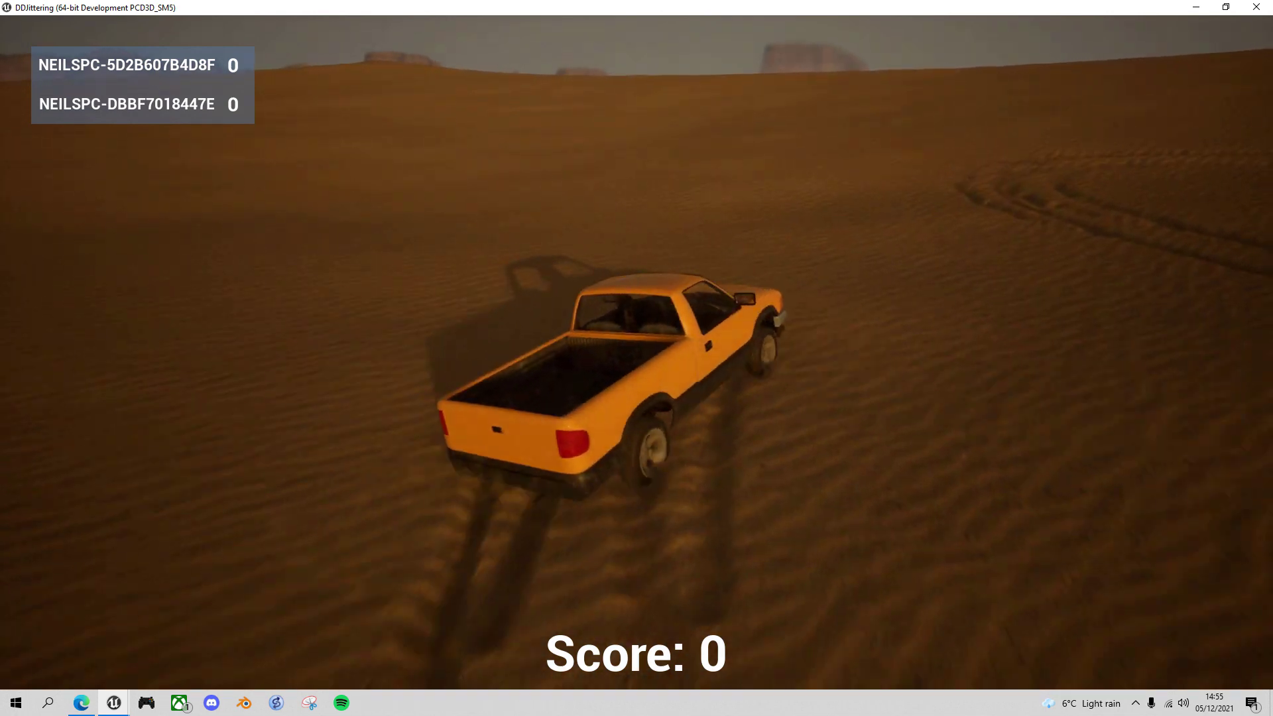
key("d")
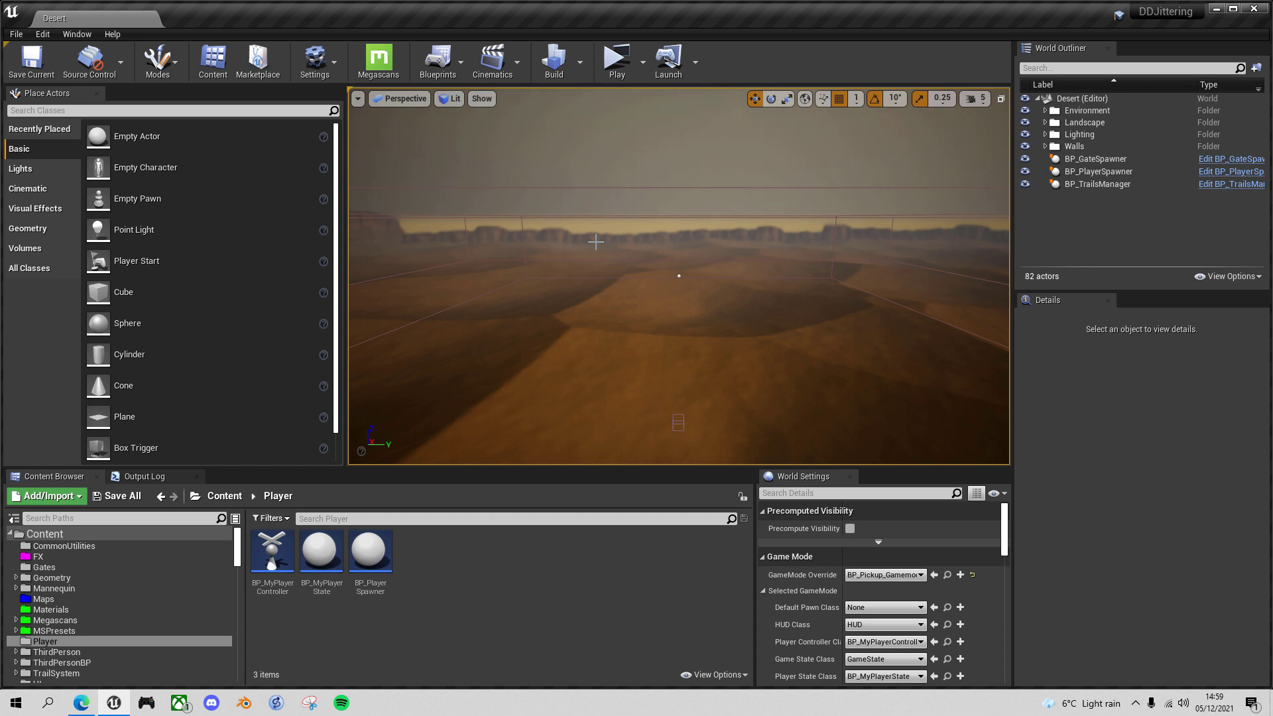
- Launch the level in Standalone Game mode and arrange the two player windows side by side
left_click(642, 67)
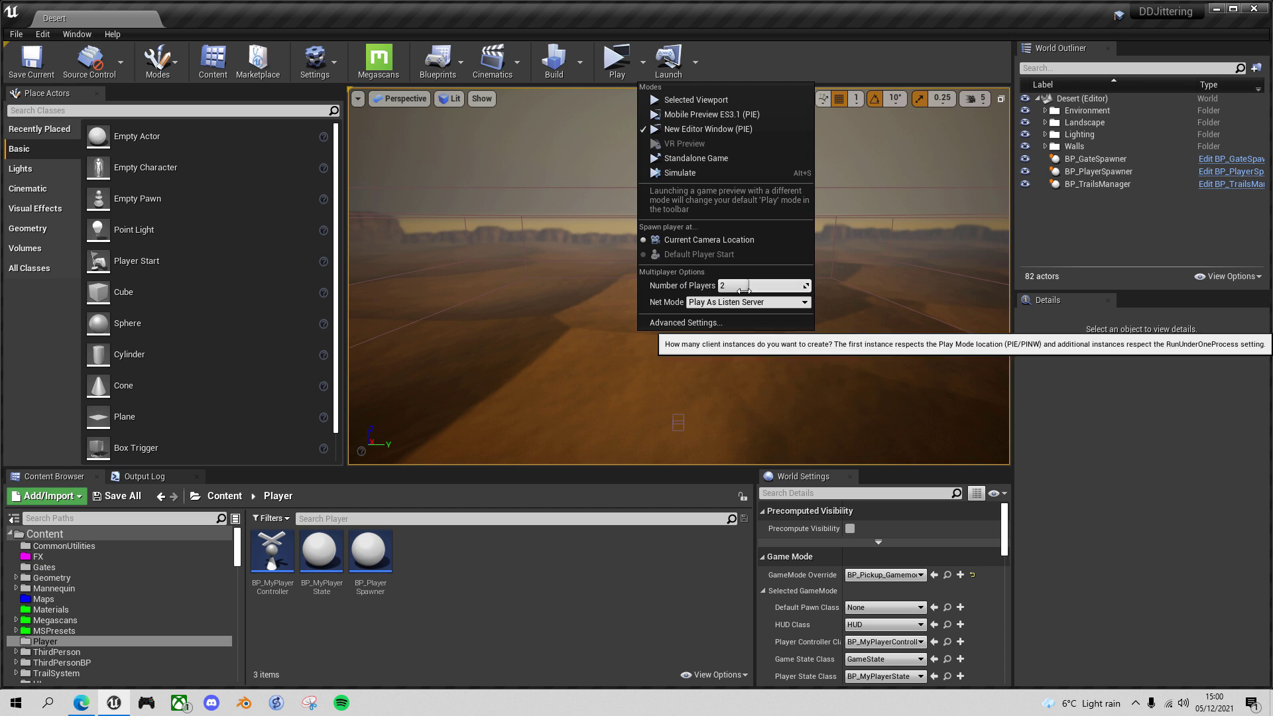
left_click(698, 159)
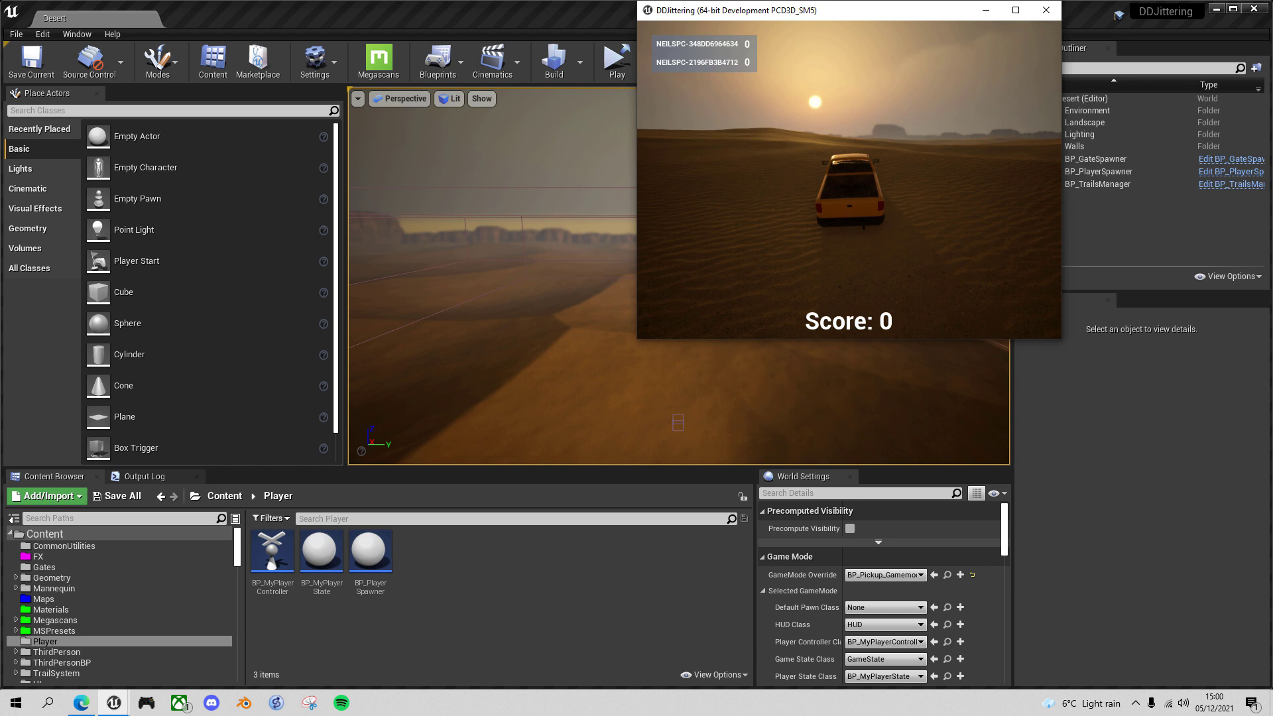
key("super+Right")
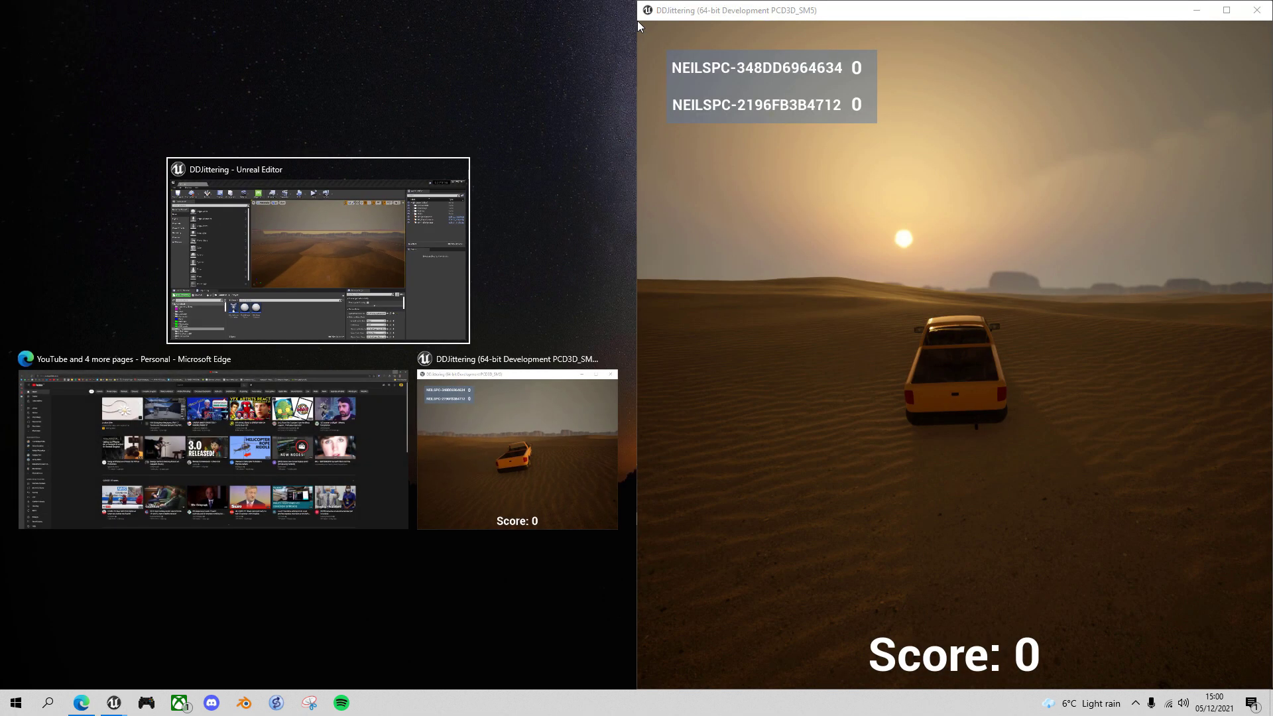
key("Return")
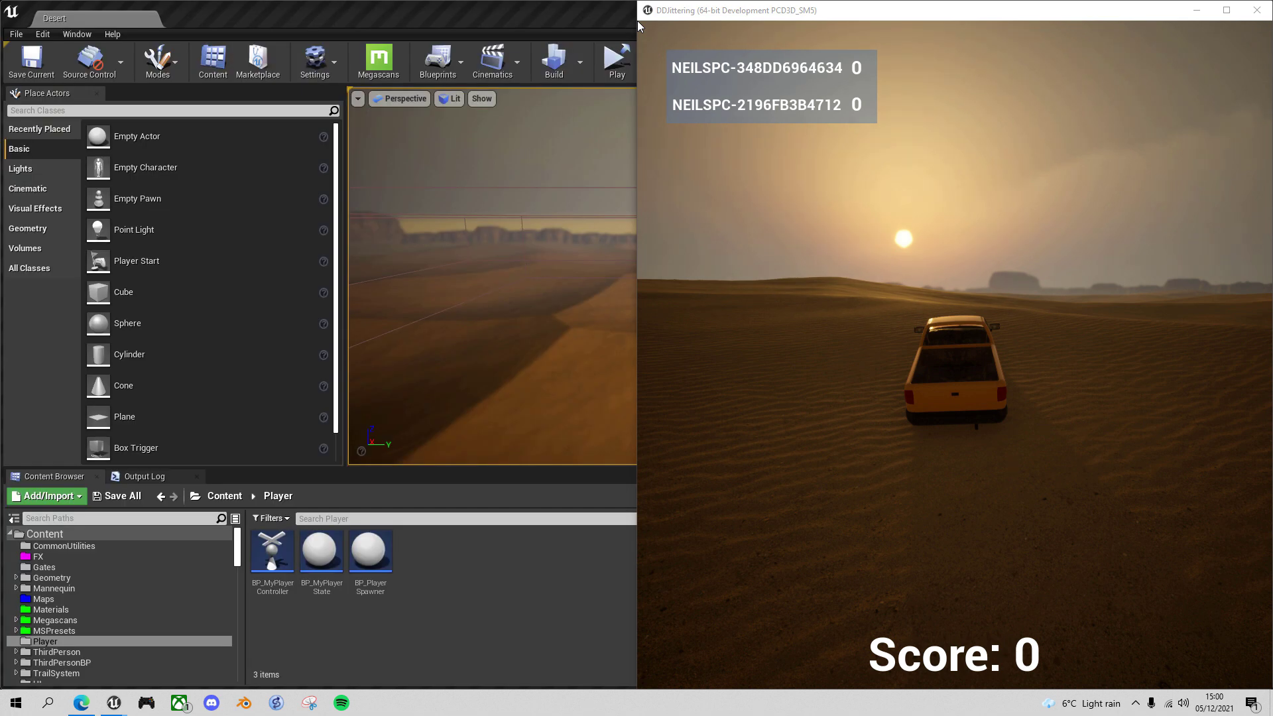
key("alt+Tab")
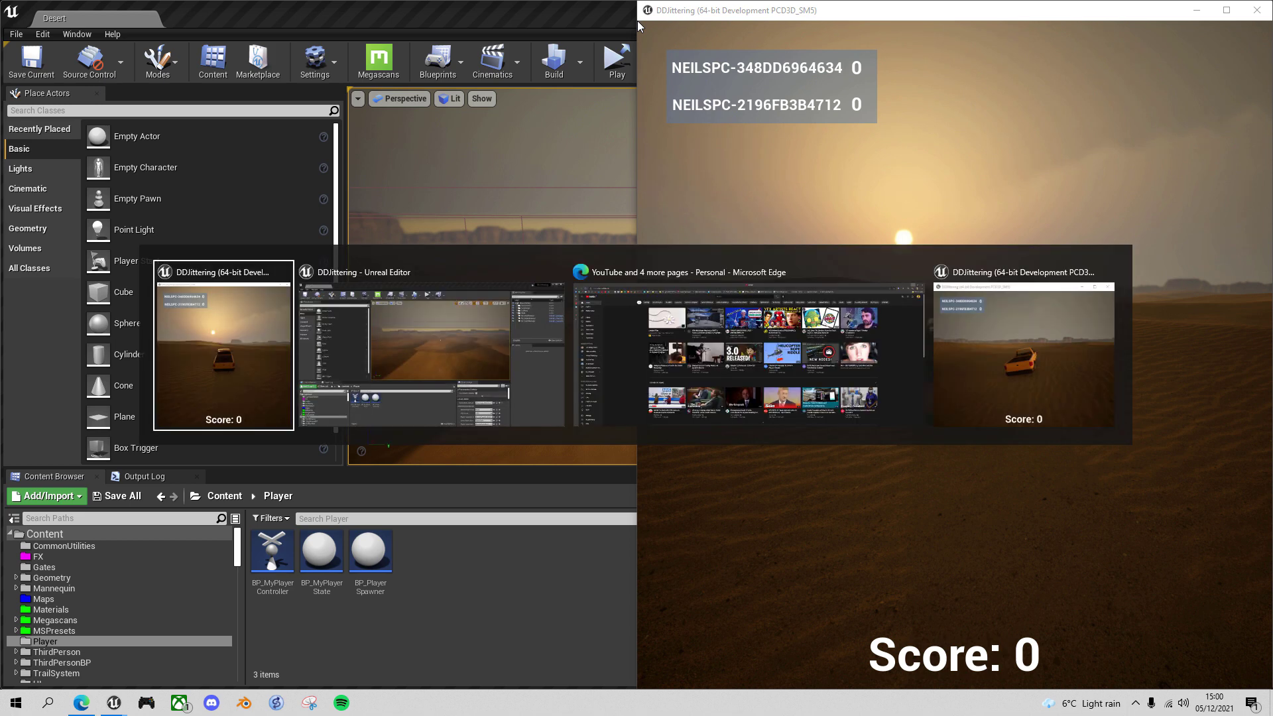
key("super+Right")
key("Down")
key("Right")
key("Return")
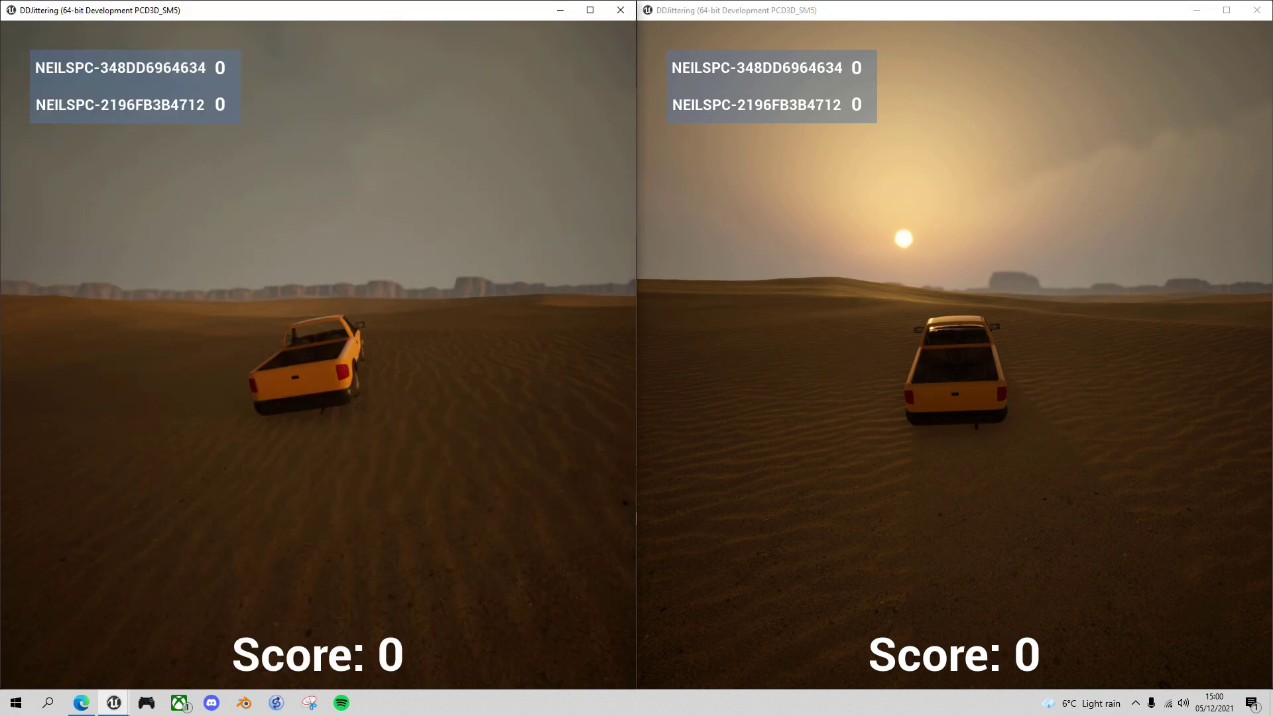
- Test-drive the pickup forward with a right turn in the active player window and close both game windows
key("w")
key("d")
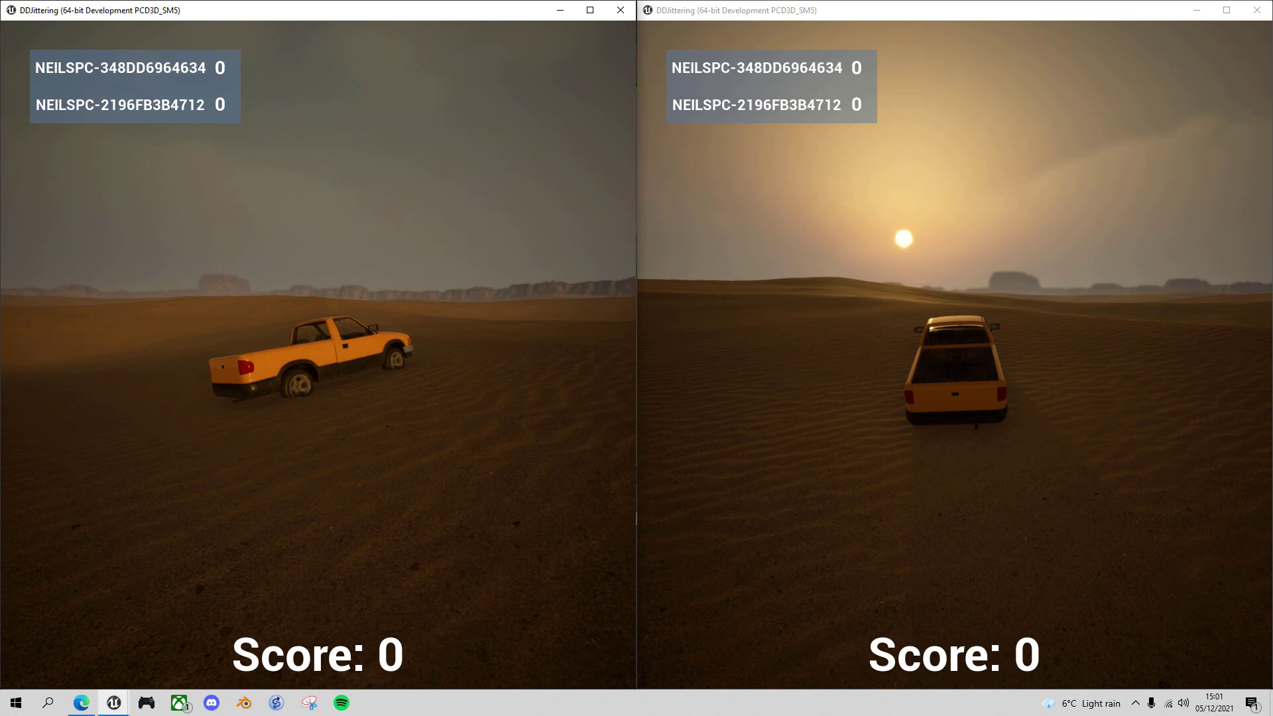
key("alt+F4")
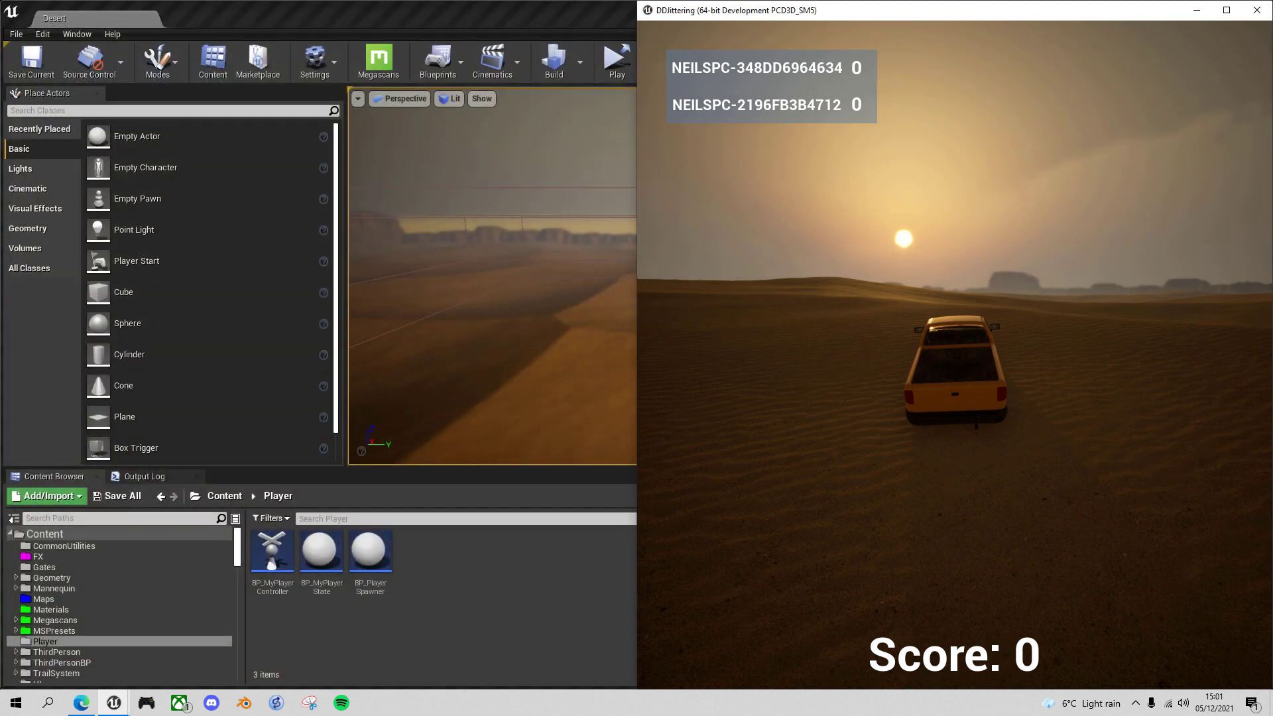
key("Escape")
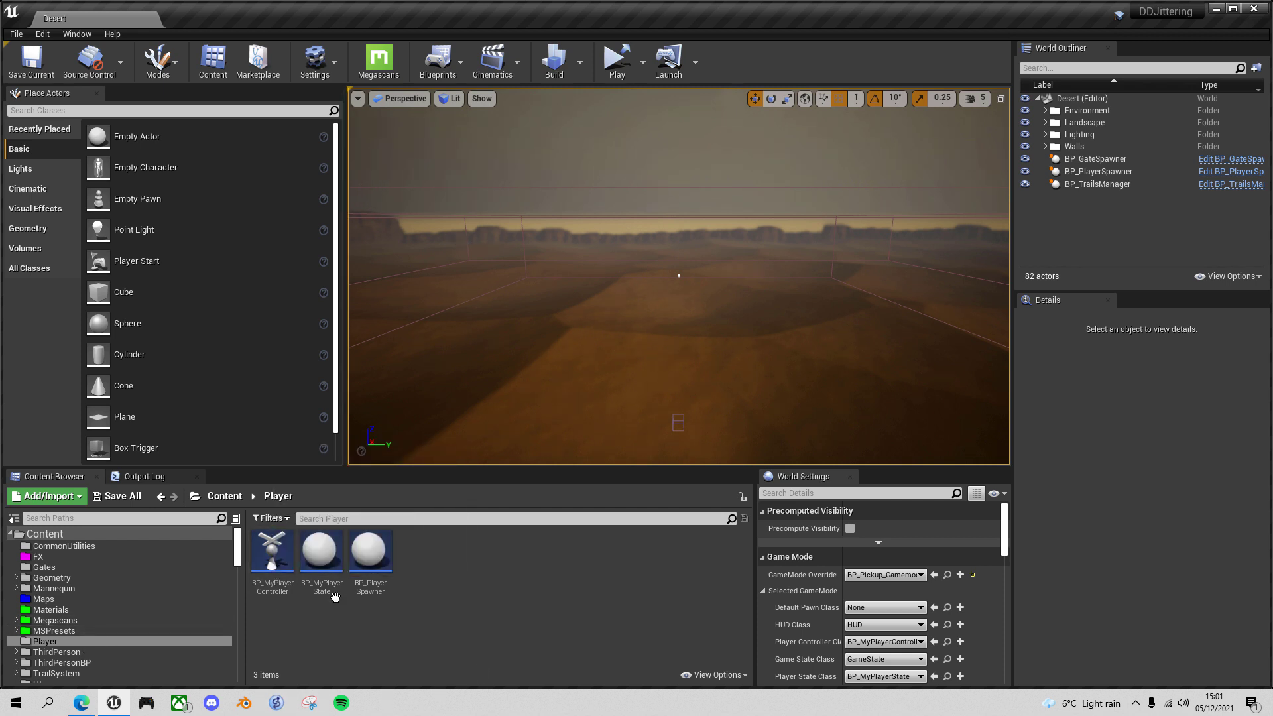
- Open the BP_MyPlayerController blueprint and add a Print String node to the False output of the Branch after Event BeginPlay
double_click(276, 564)
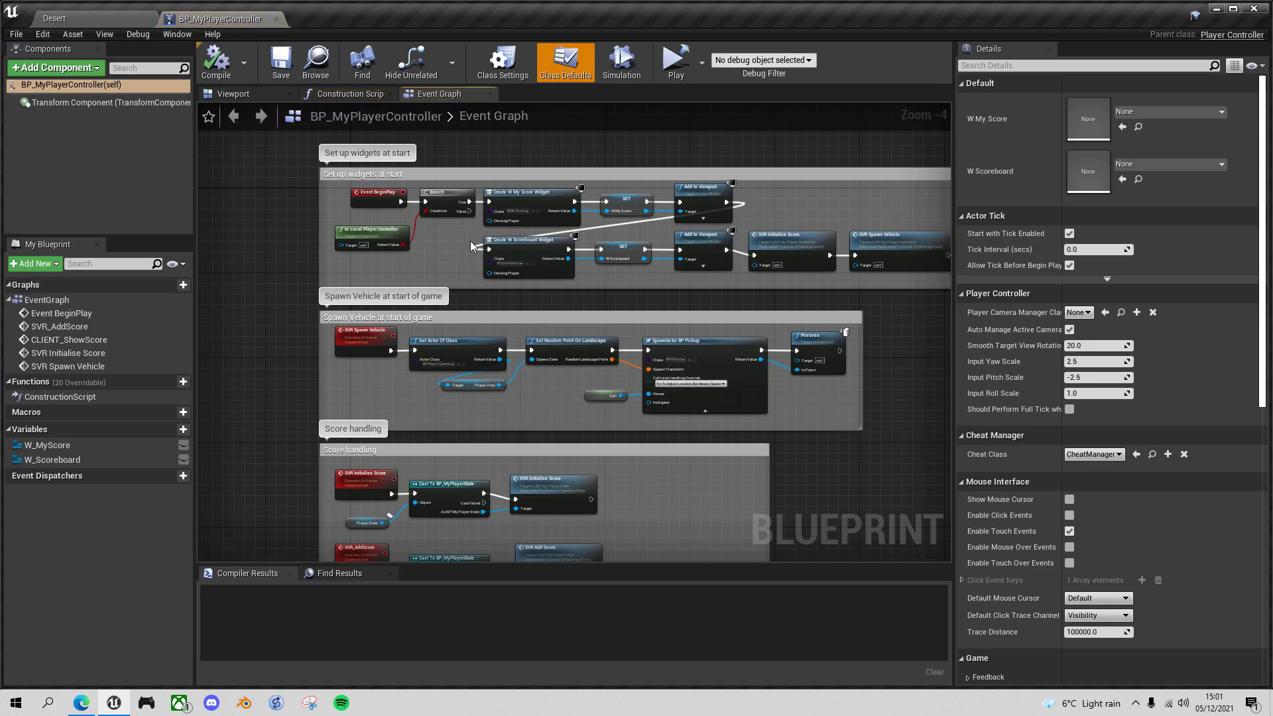
scroll(471, 241, "up", 3)
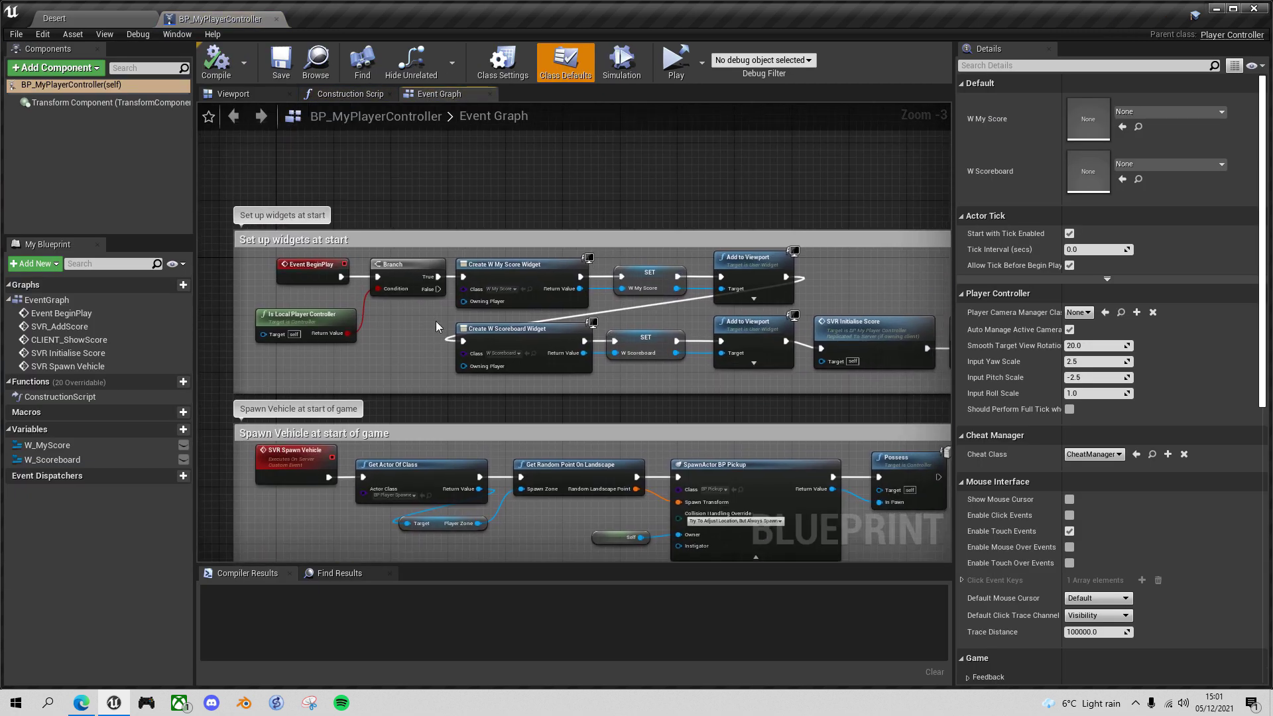
scroll(436, 316, "down", 3)
right_click_drag(436, 316, 440, 281)
scroll(384, 261, "up", 1)
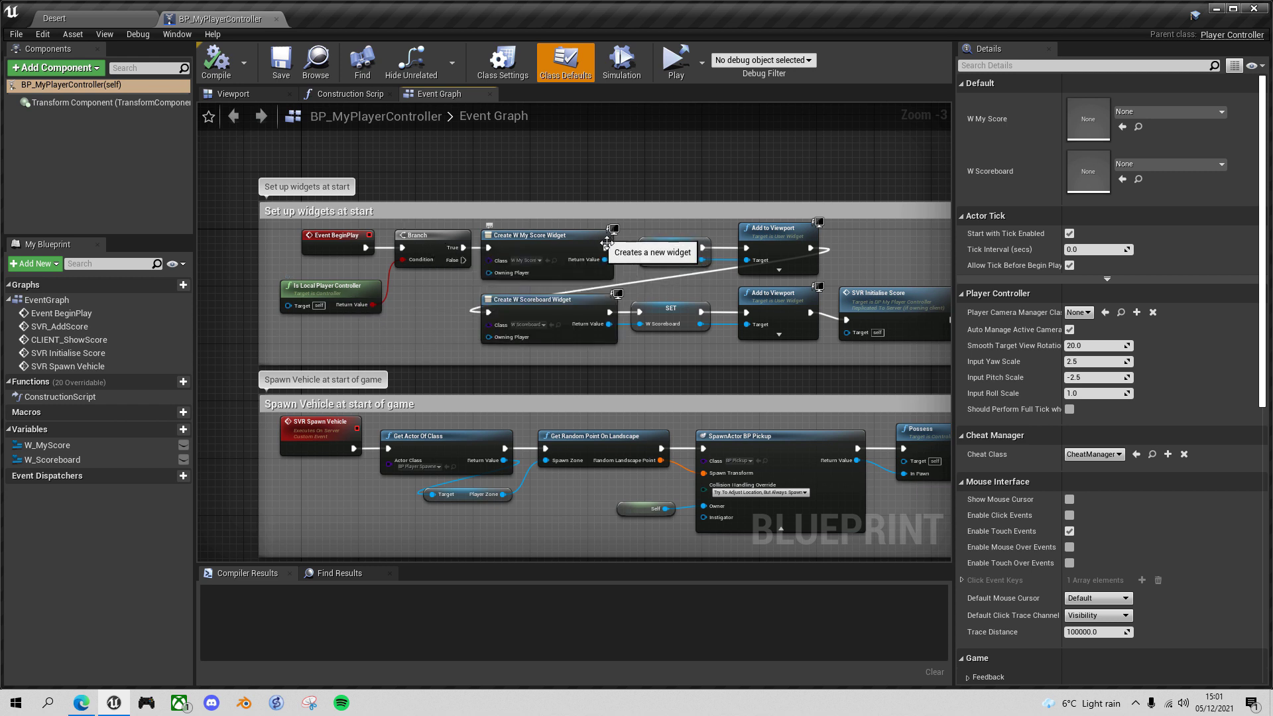
right_click_drag(574, 215, 565, 267)
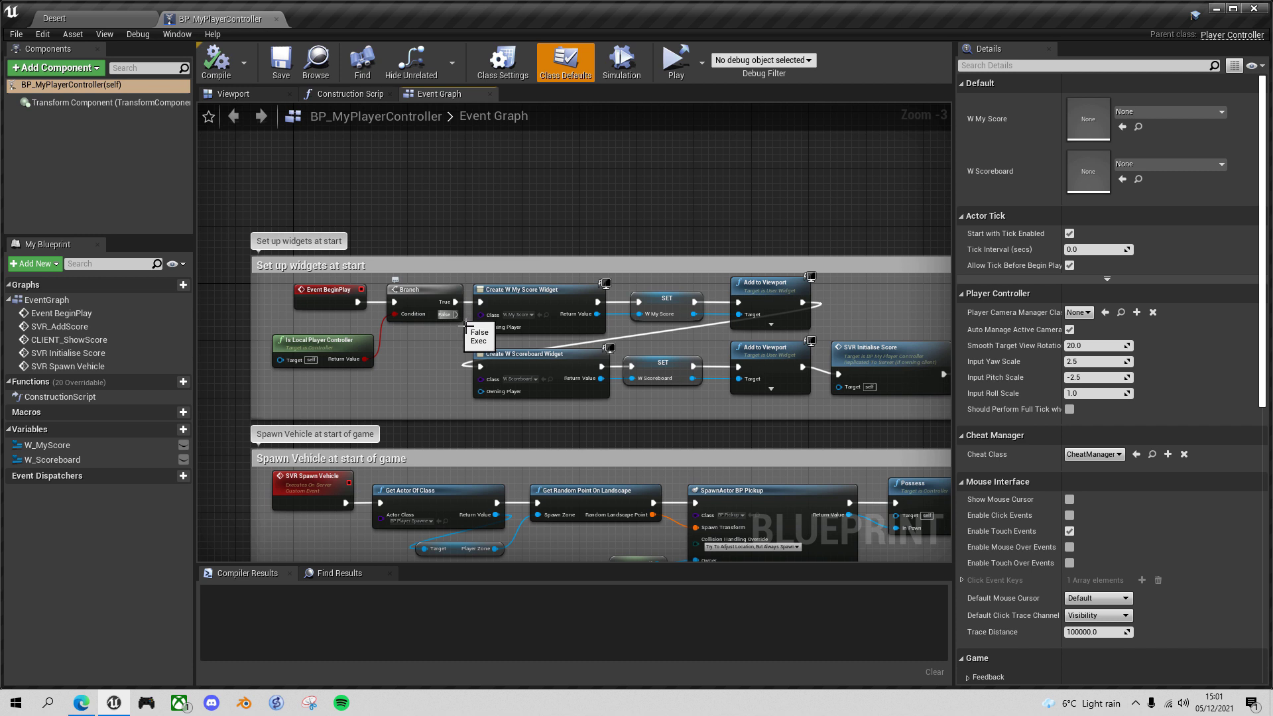
left_click_drag(455, 314, 490, 192)
type("print strin")
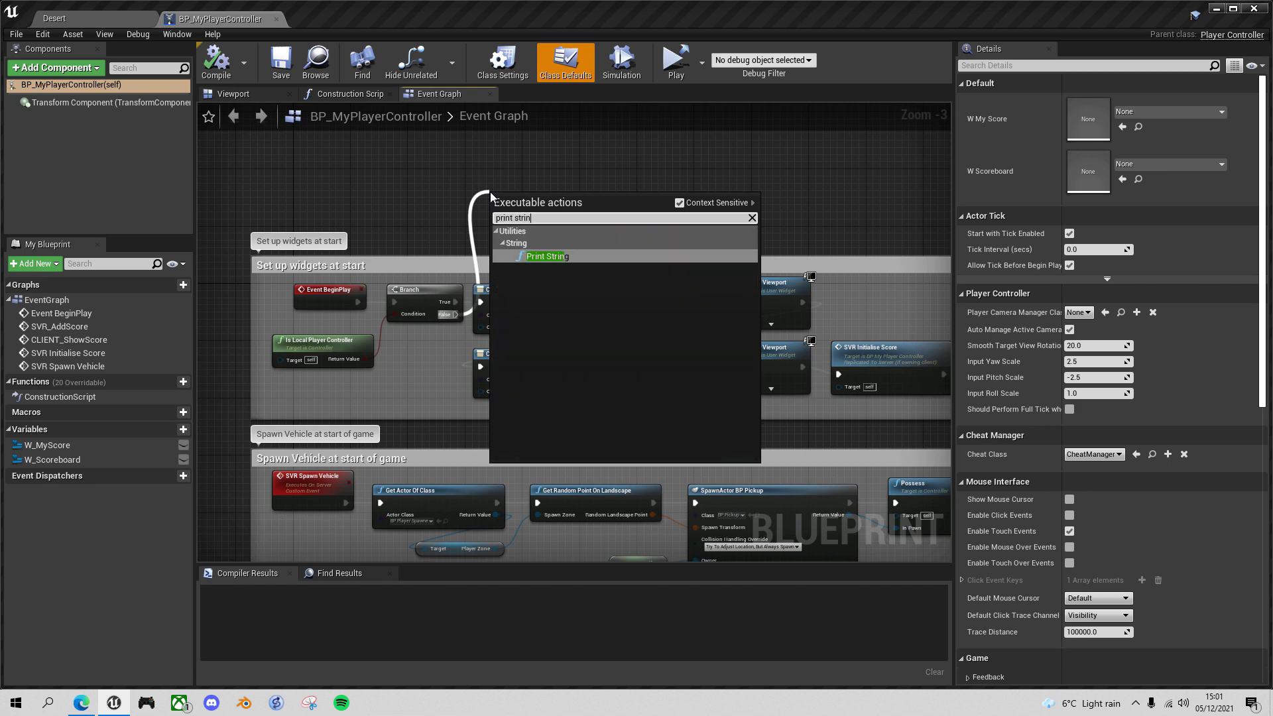
key("Return")
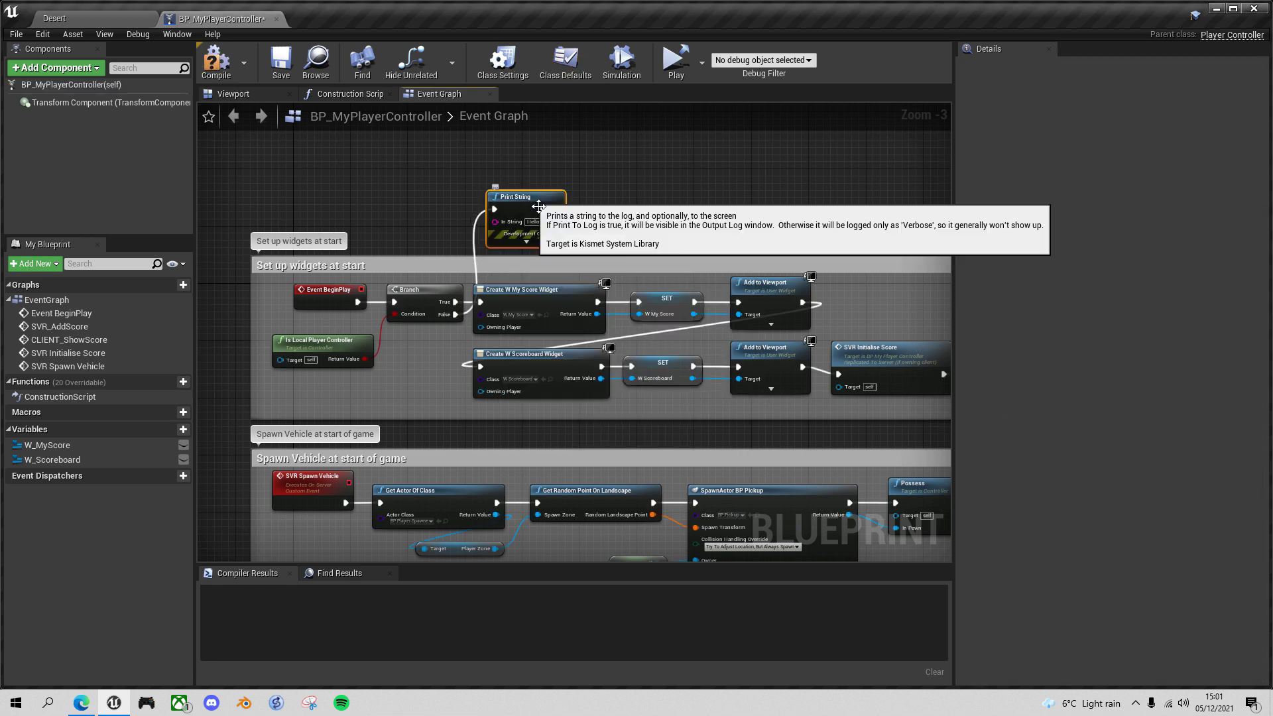
- Set the Print String node's text to SERVER and its duration to 20, and move the node clear of the widget setup group
scroll(539, 206, "up", 3)
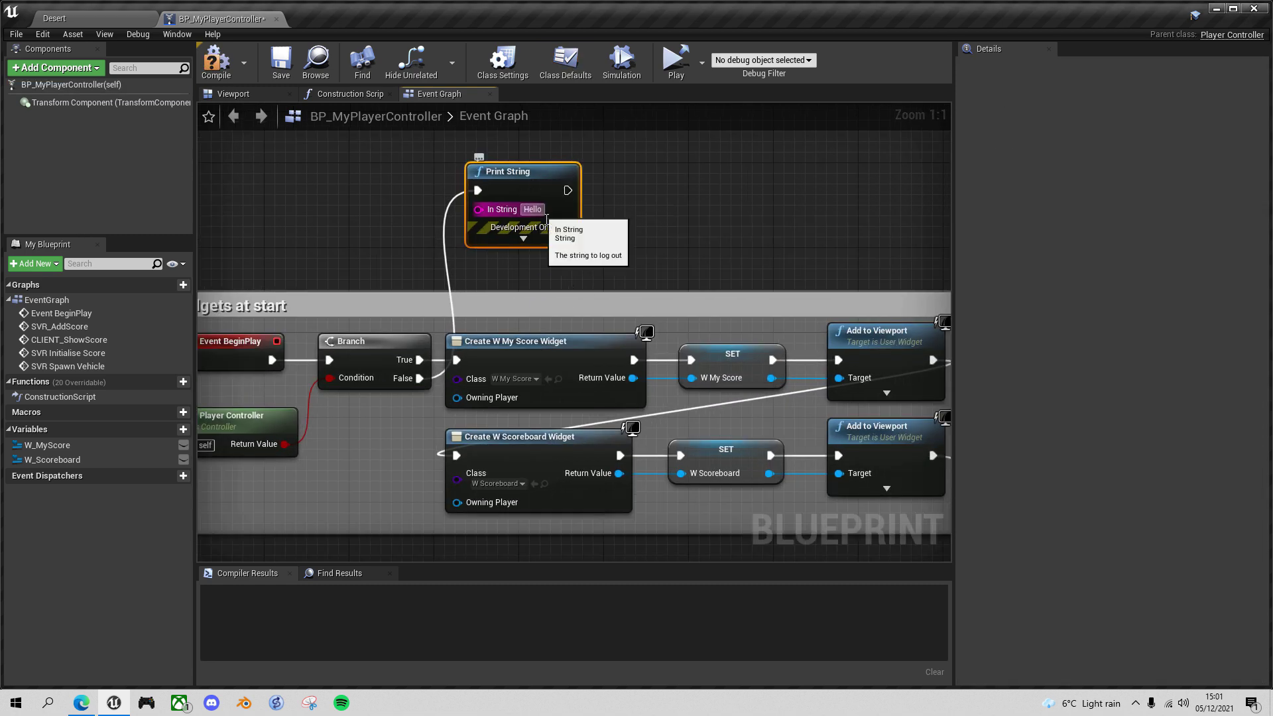
left_click_drag(543, 209, 513, 214)
type("SERVER")
left_click(528, 238)
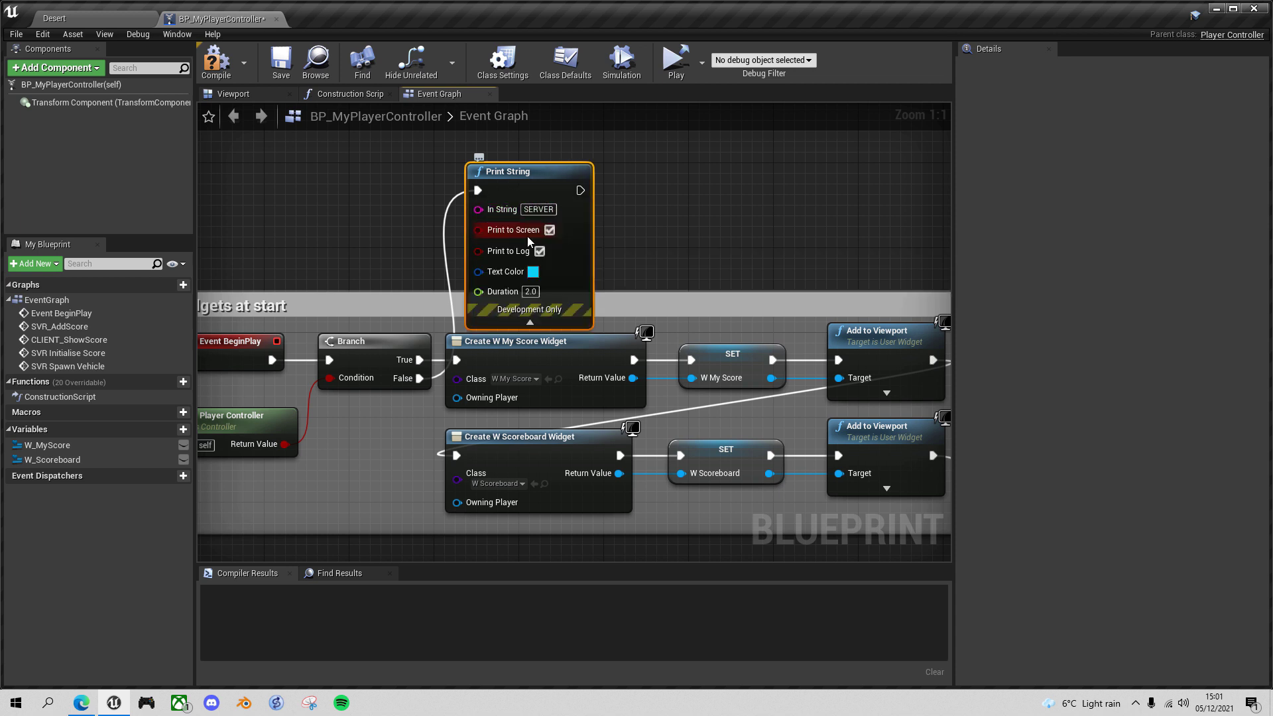
left_click_drag(538, 294, 497, 292)
type("20")
key("Return")
left_click_drag(533, 174, 535, 131)
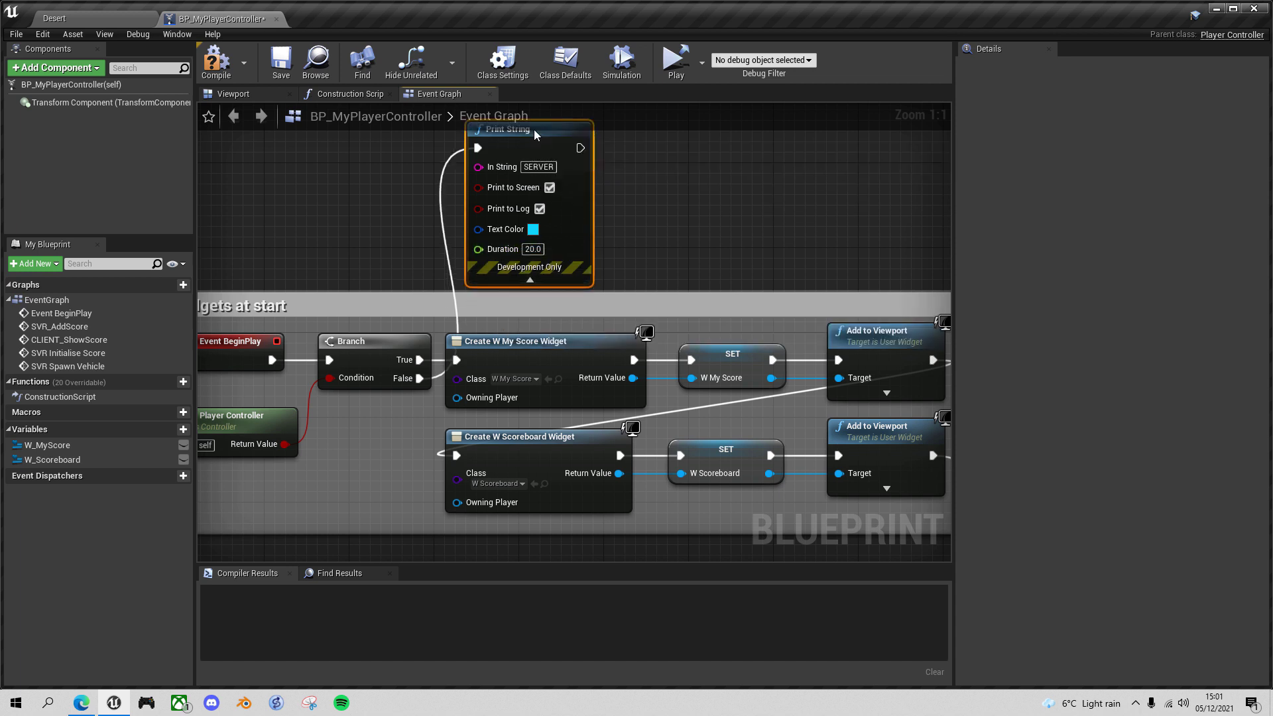
left_click(734, 182)
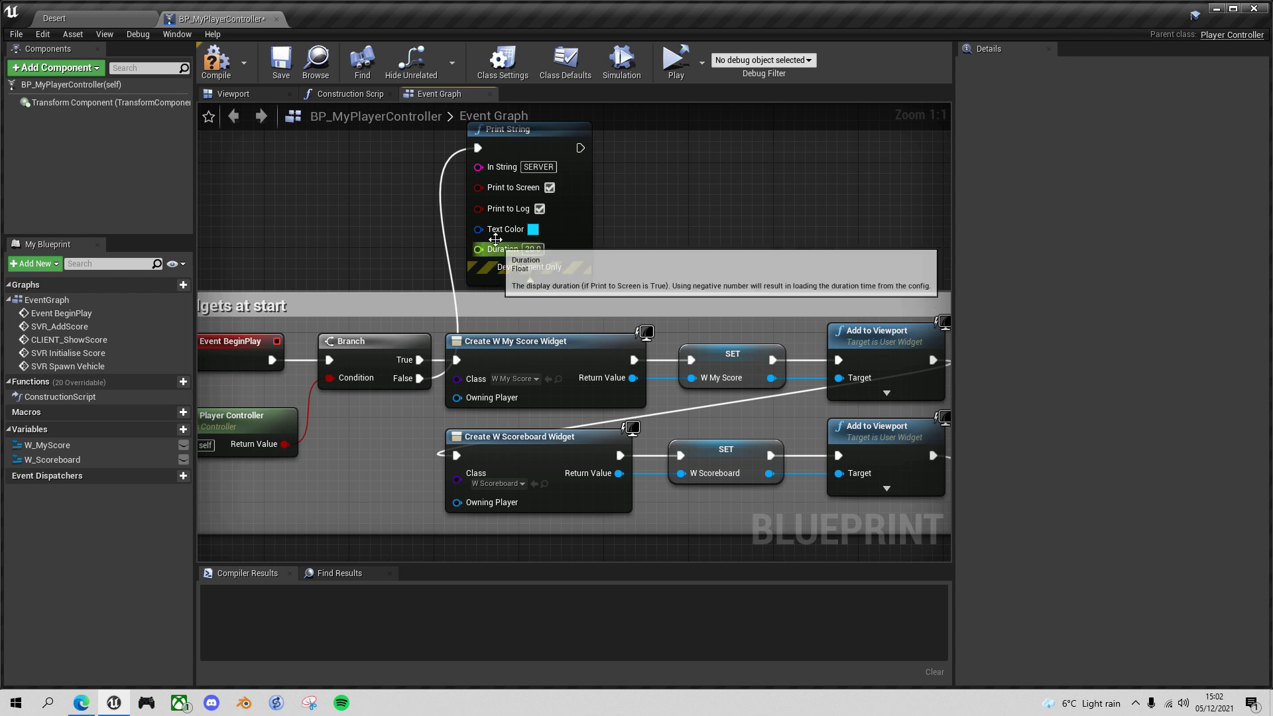
- Compile the player controller blueprint, relaunch the game, and arrange the two player windows side by side
left_click(217, 62)
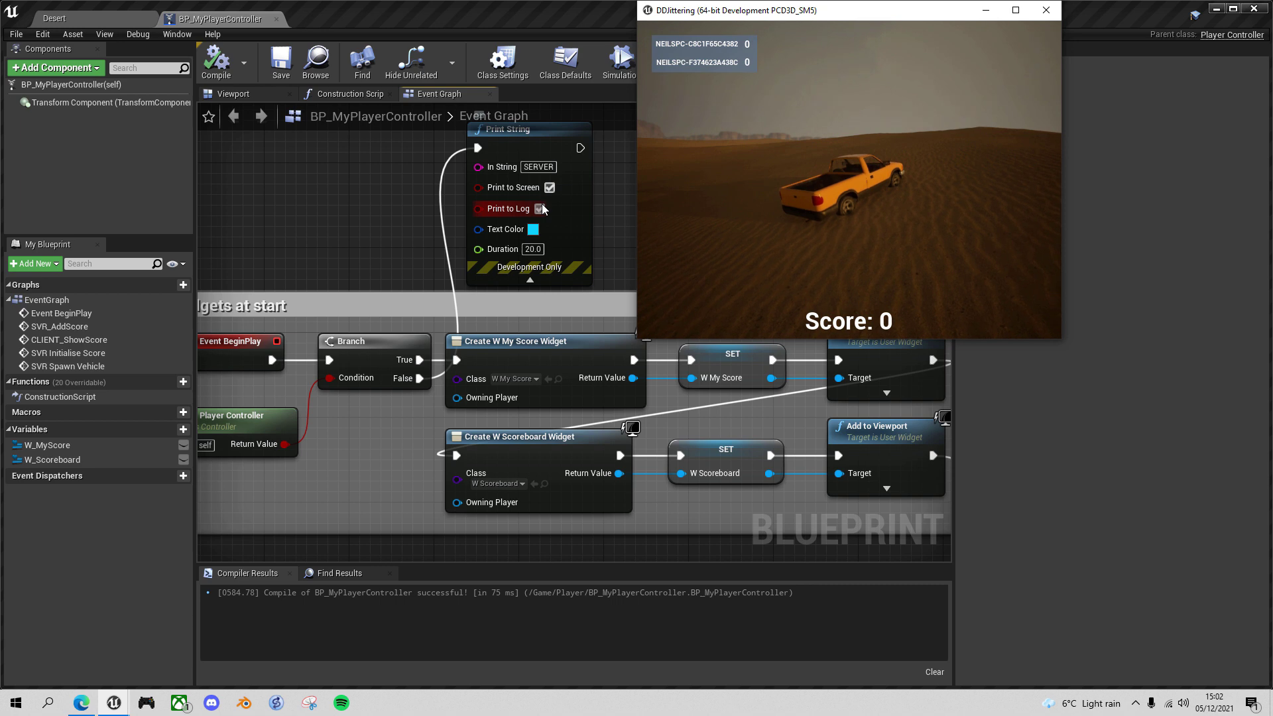
key("super+Right")
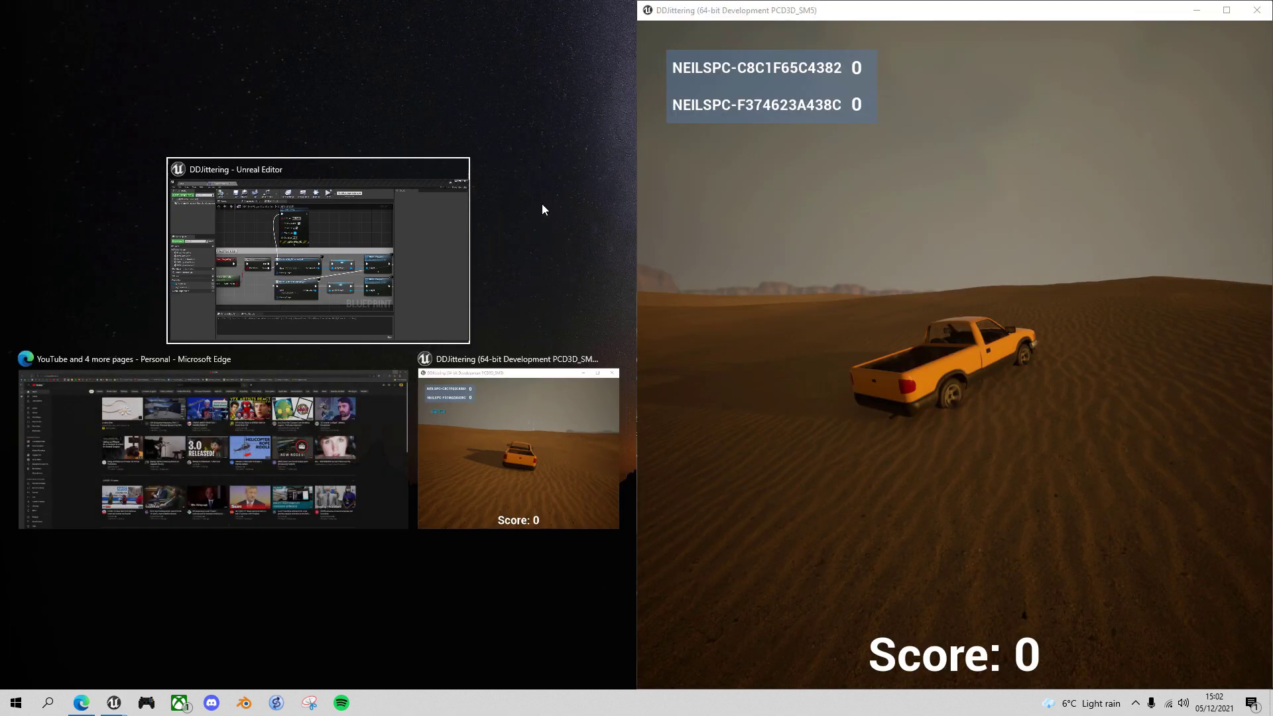
key("Down")
key("Right")
key("Return")
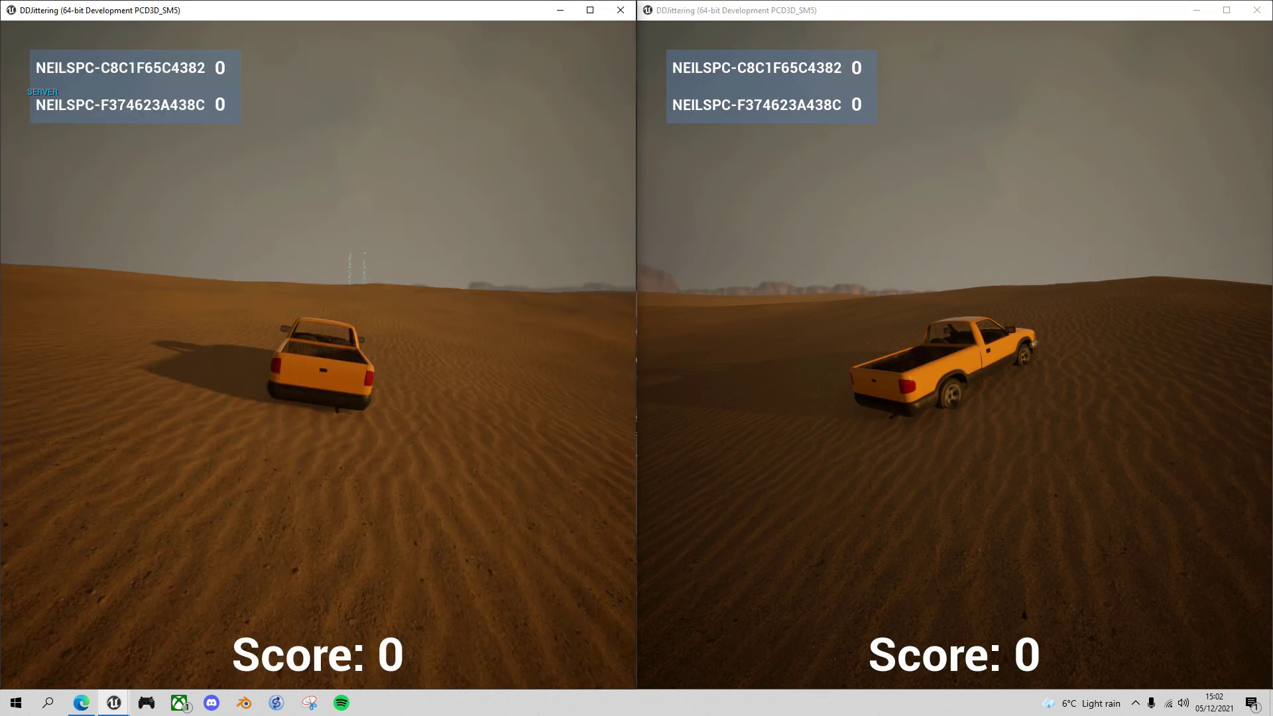
- Drive the pickup with left and right turns in the game window that prints SERVER to check its movement
key("d")
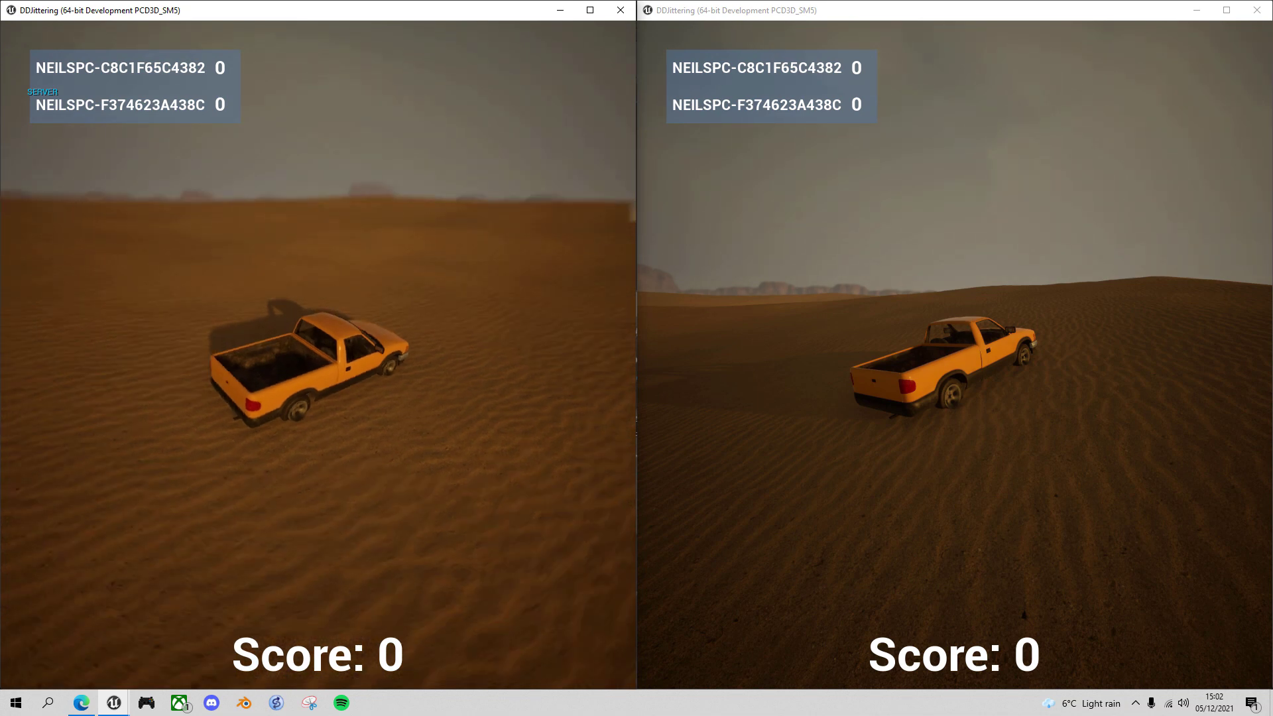
key("a")
key("w")
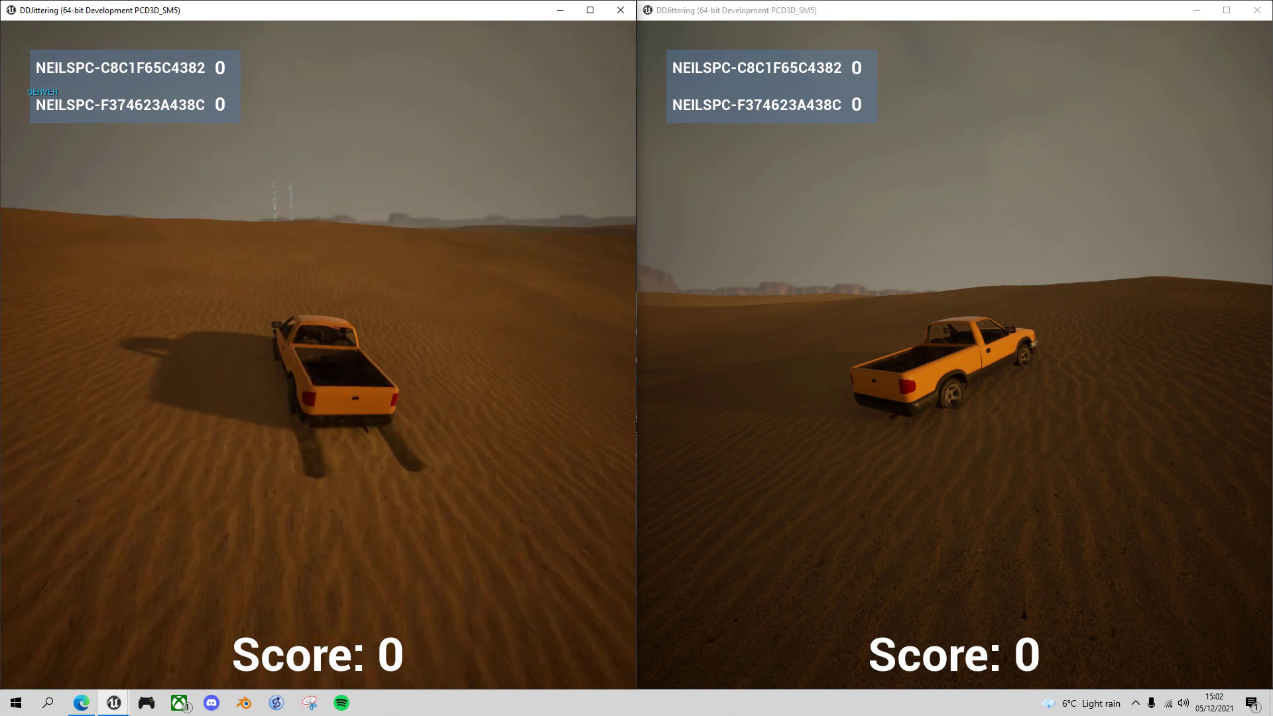
key("d")
key("d")
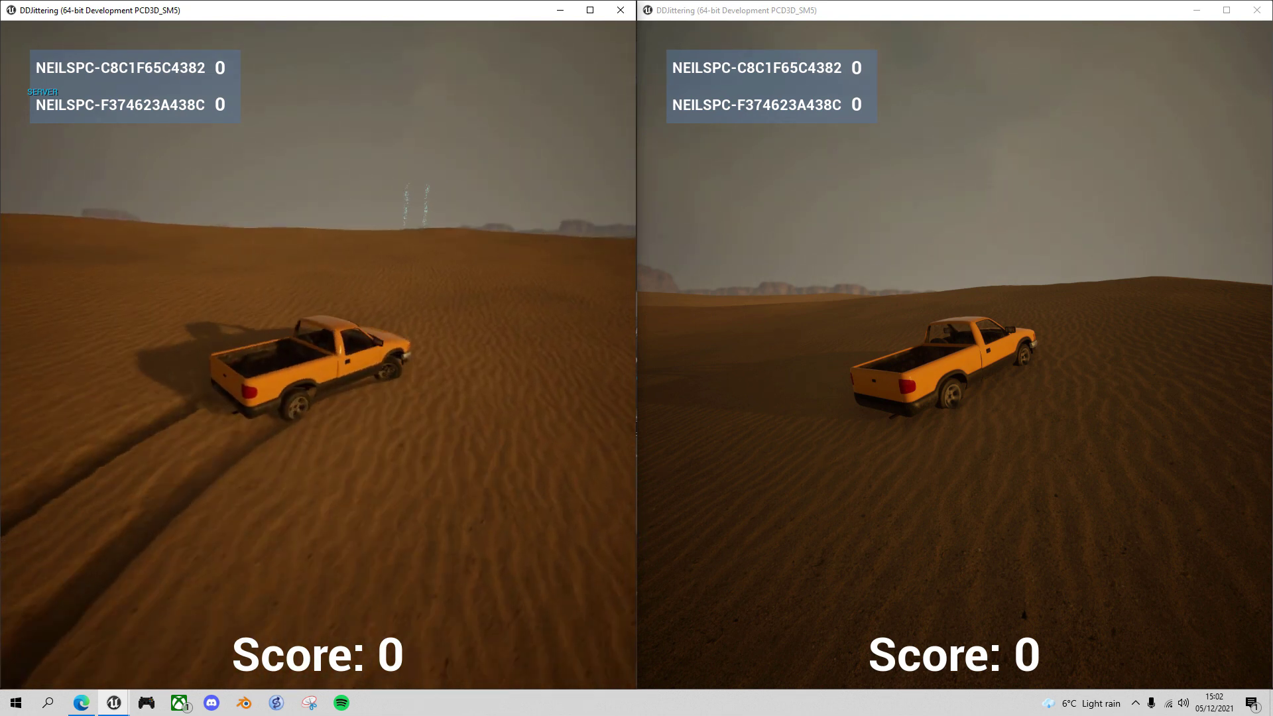
key("a")
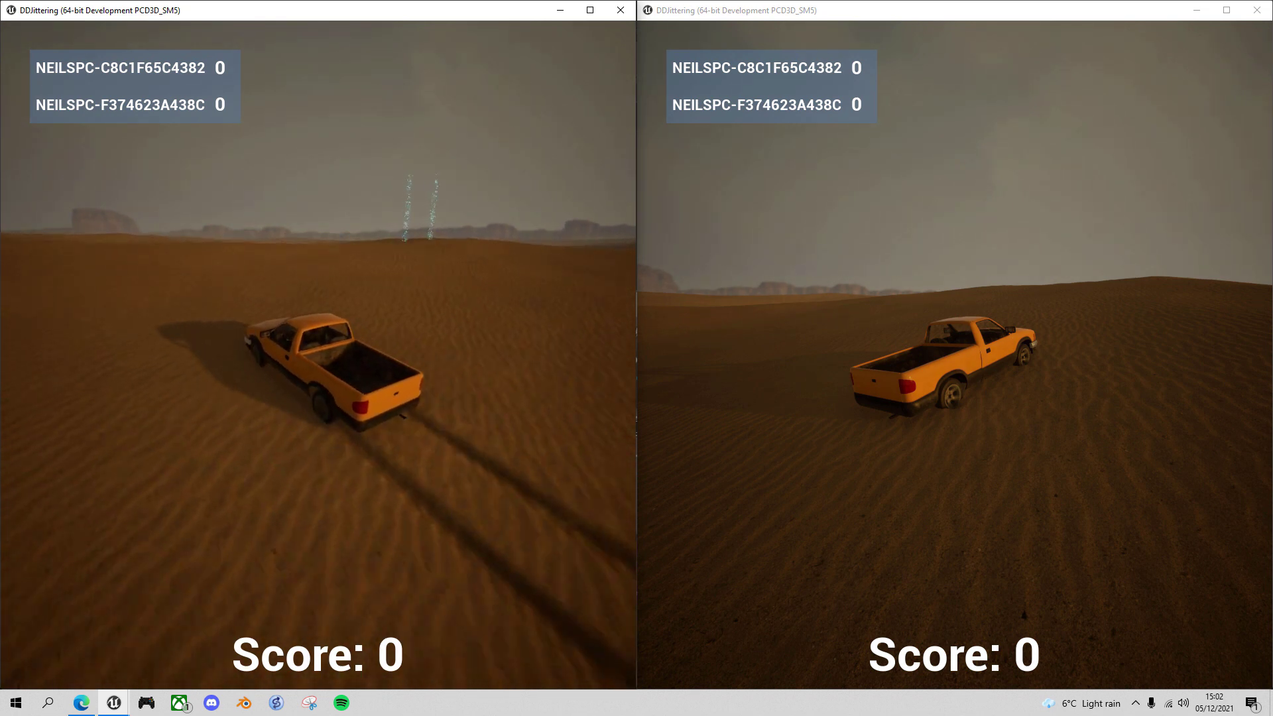
- Switch to the other game window and drive its pickup with left and right turns to check the movement on the client
key("alt+Tab")
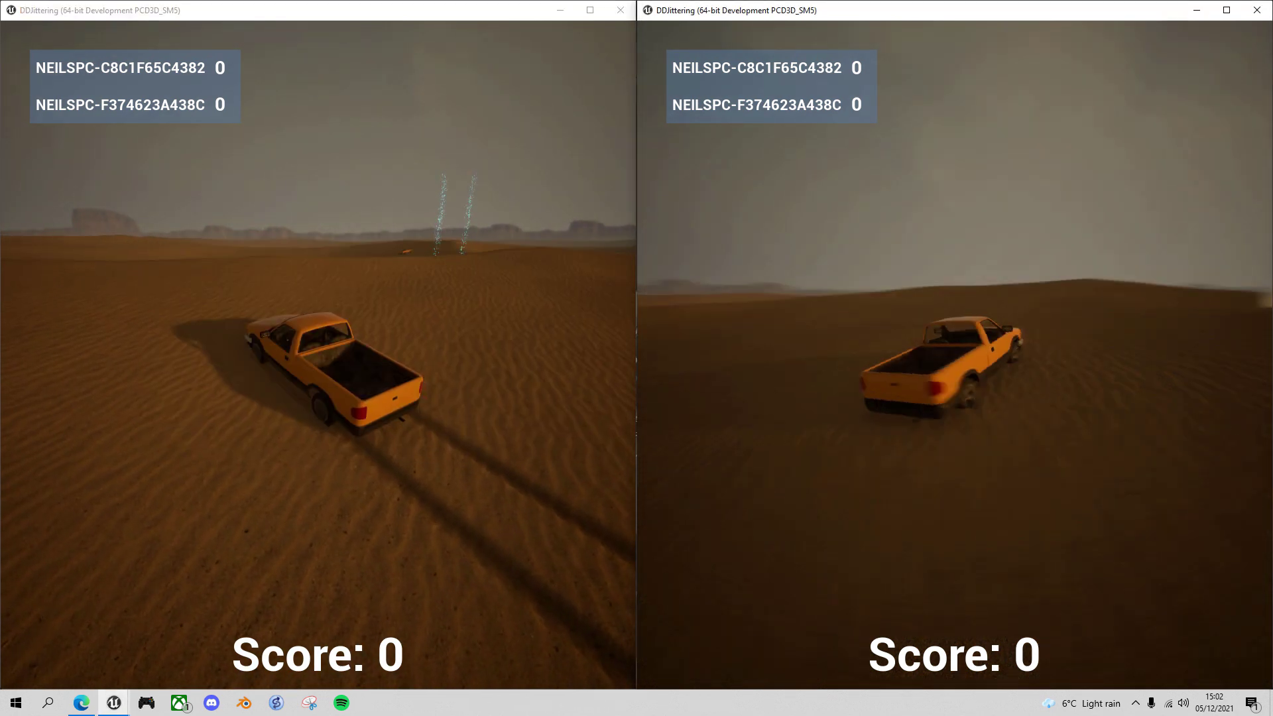
key("d")
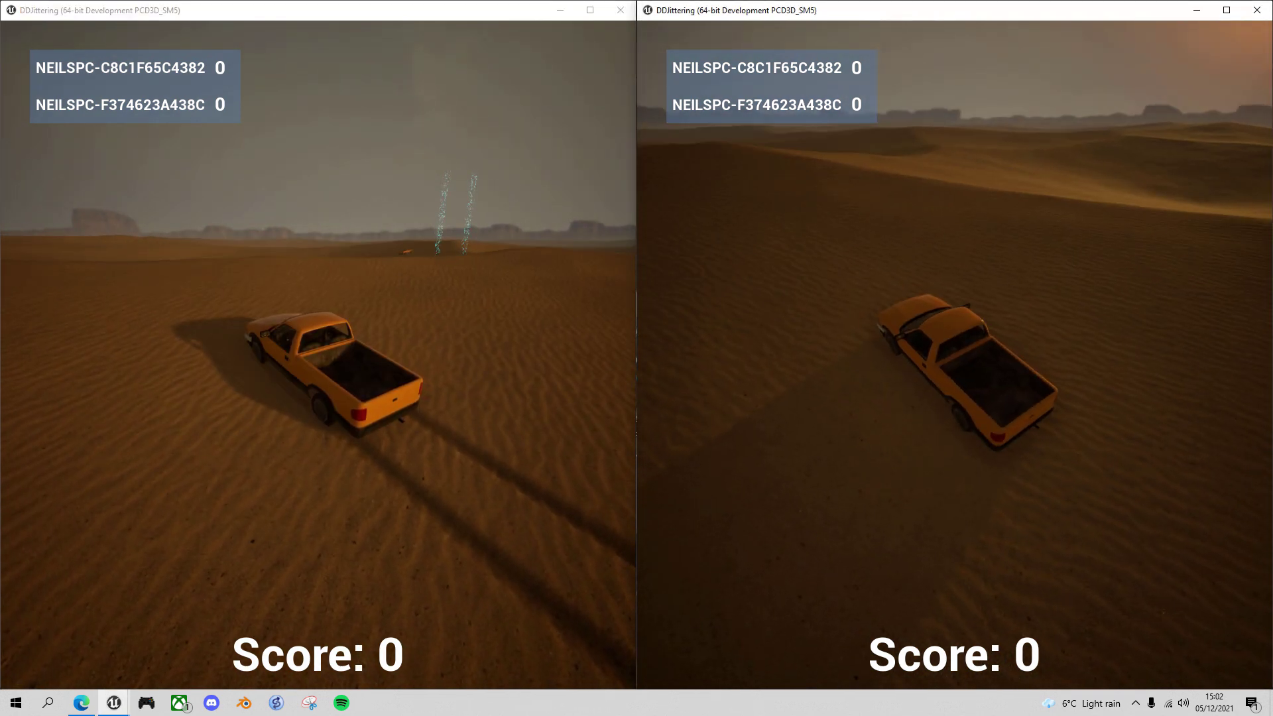
key("w")
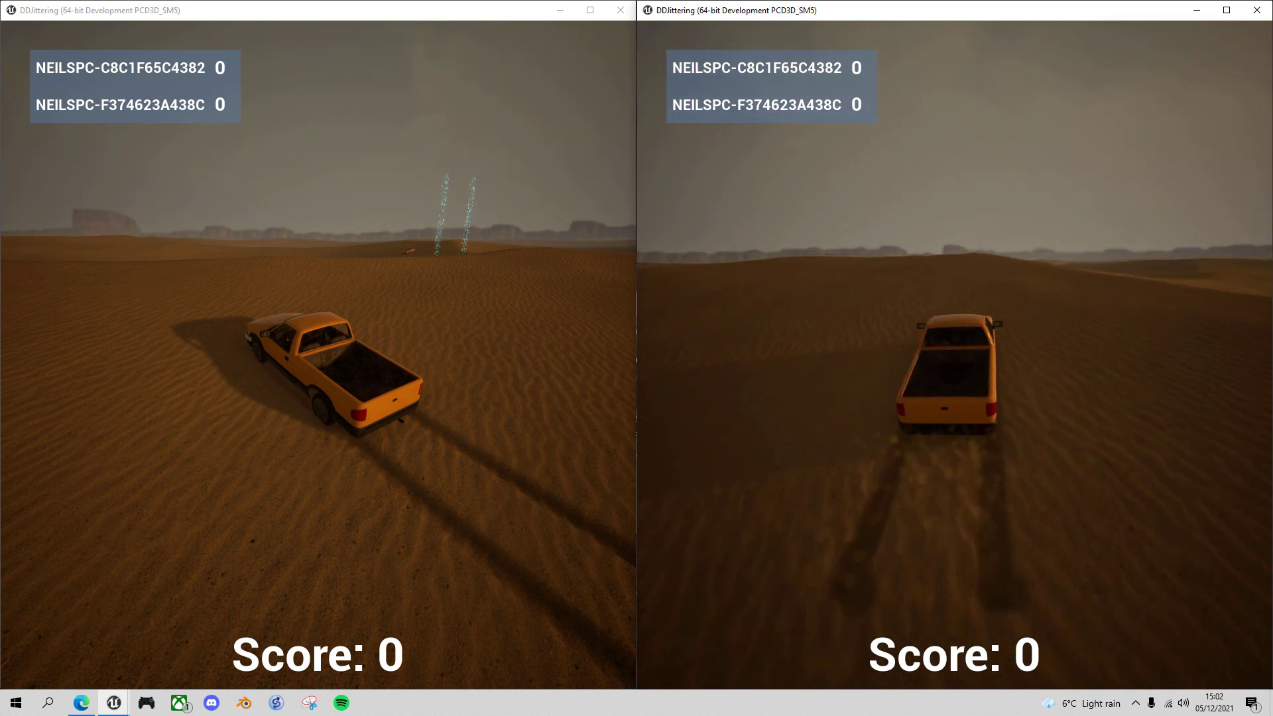
key("w")
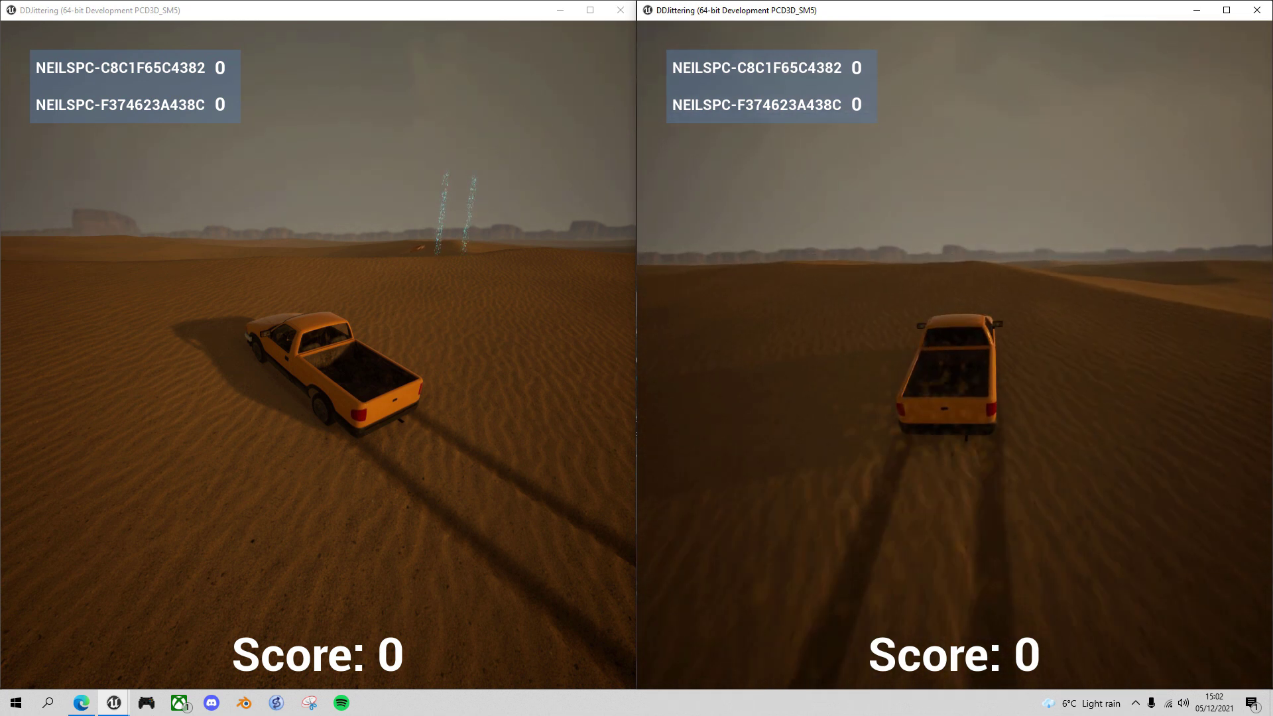
key("w")
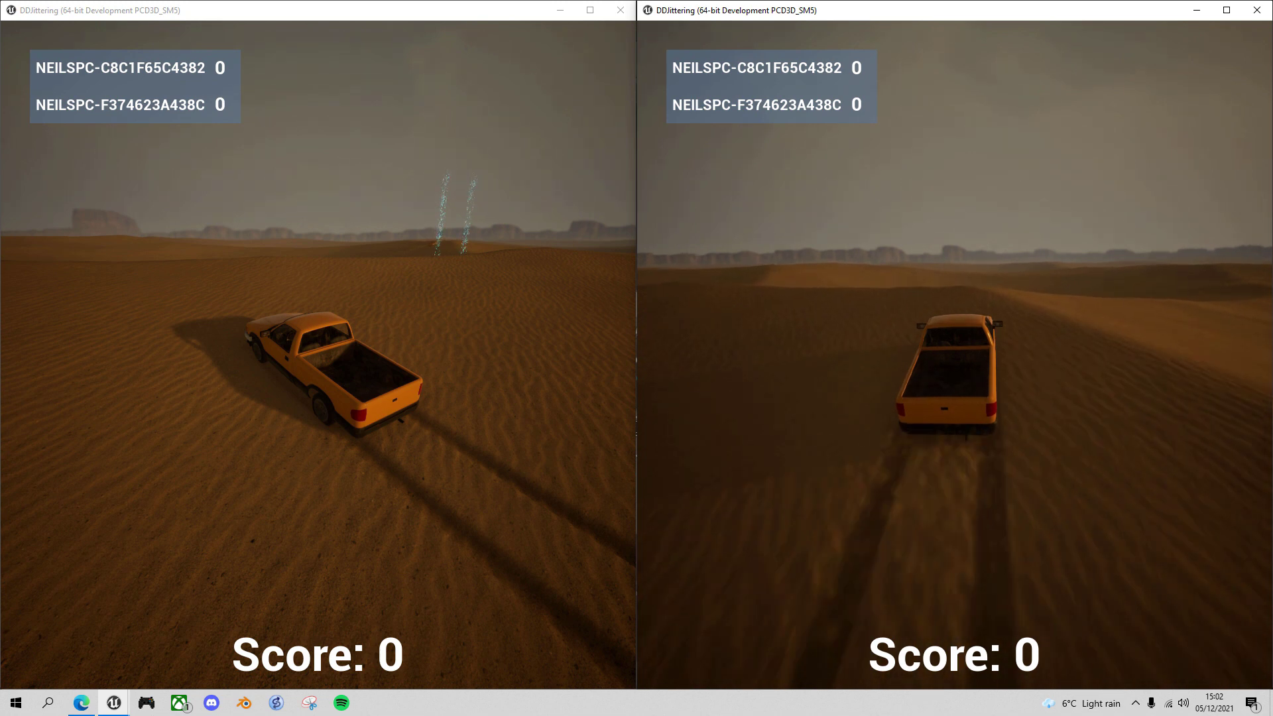
key("w")
key("a")
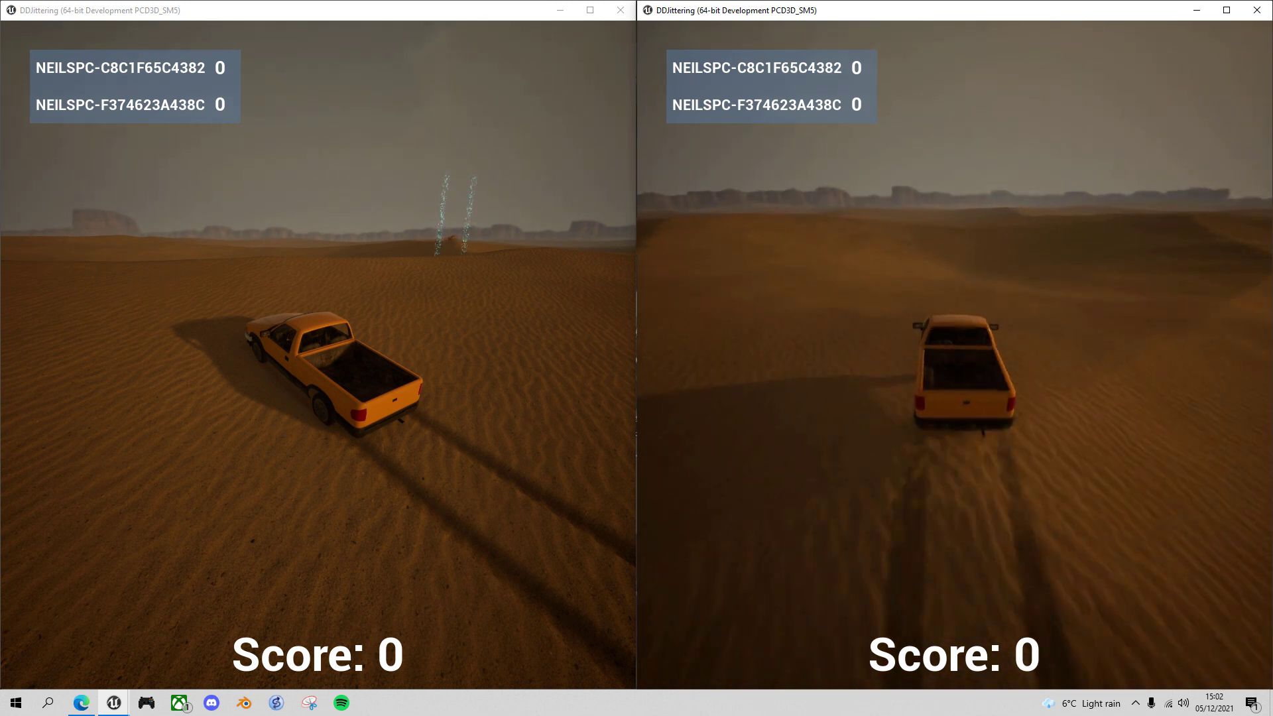
key("w")
key("a")
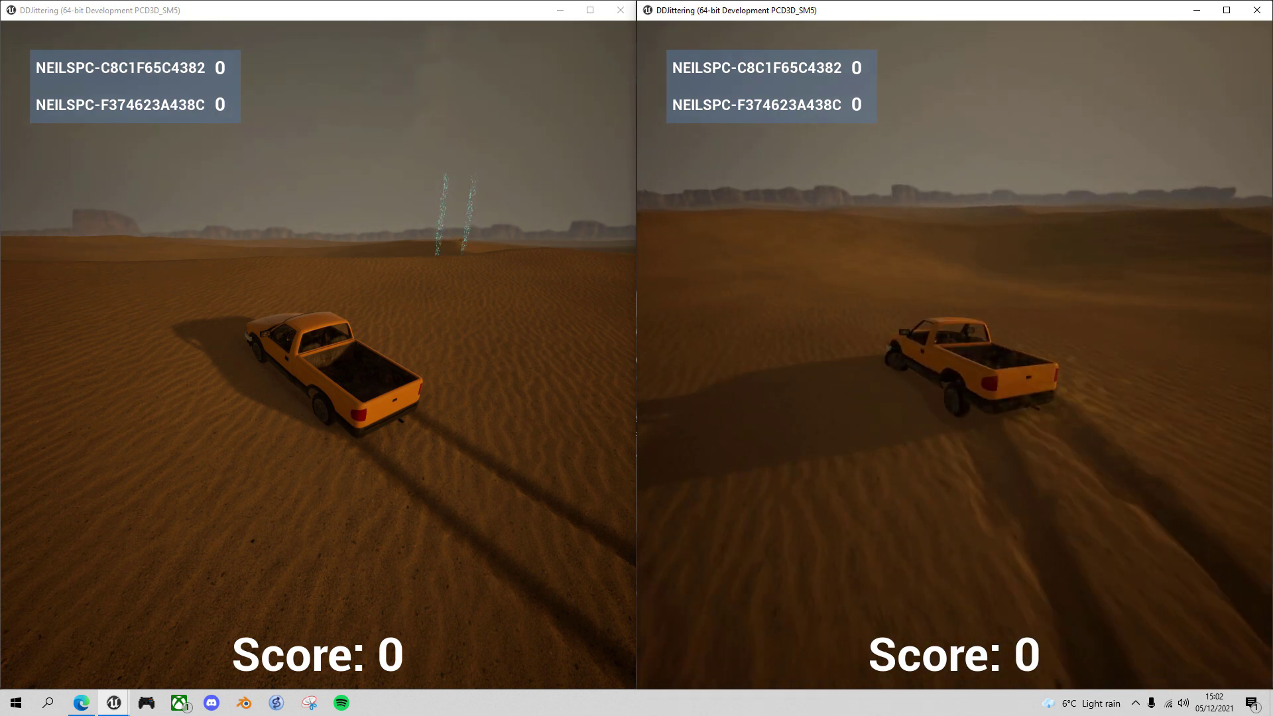
key("w")
key("a")
key("w")
key("a")
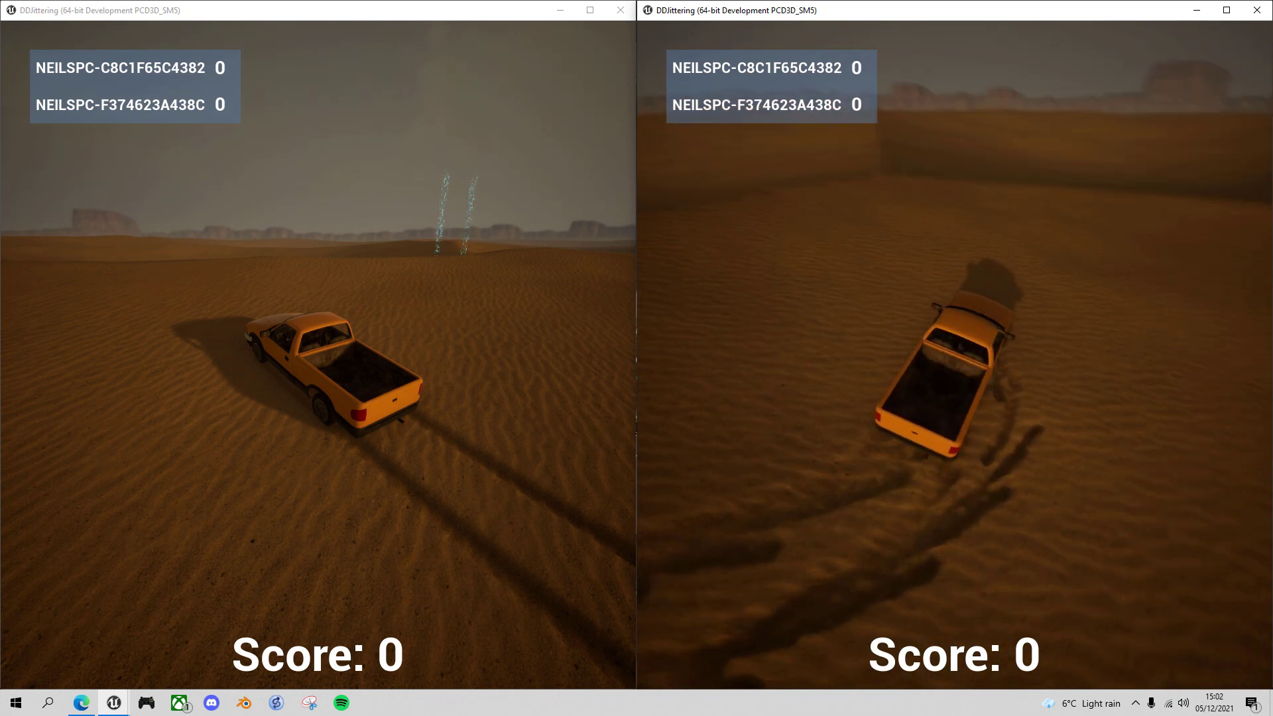
key("w")
key("a")
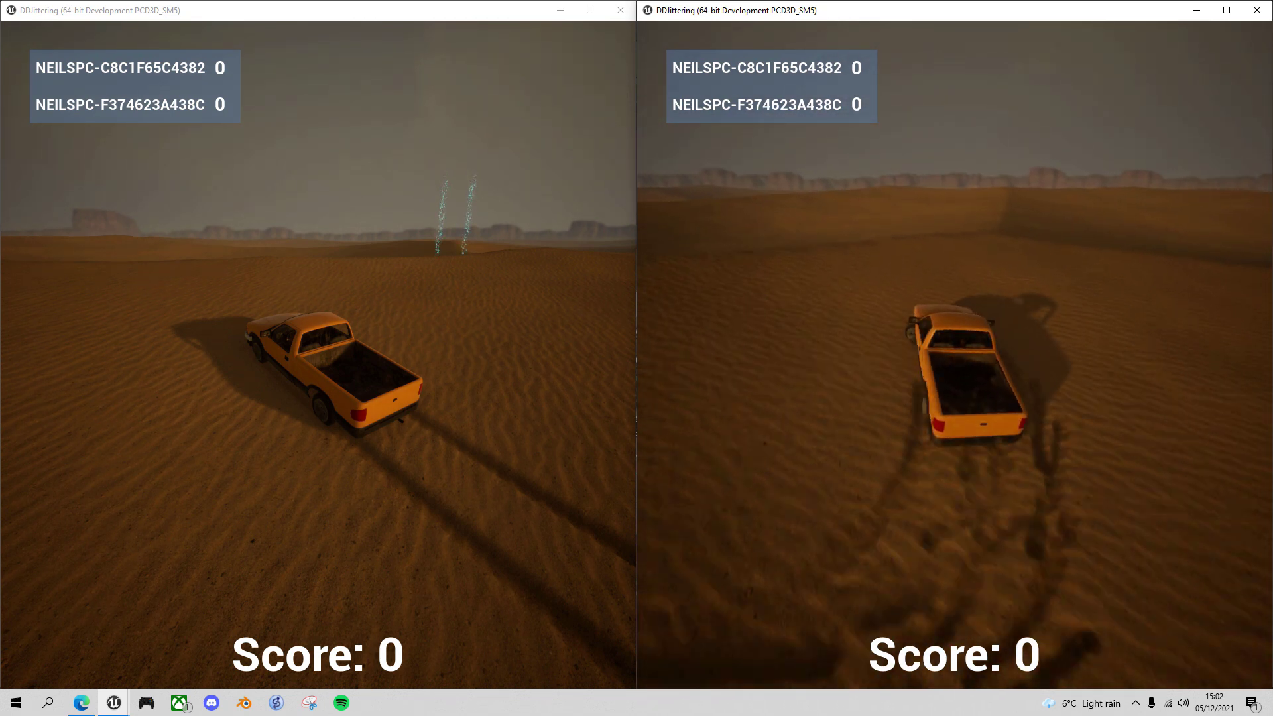
key("w")
key("a")
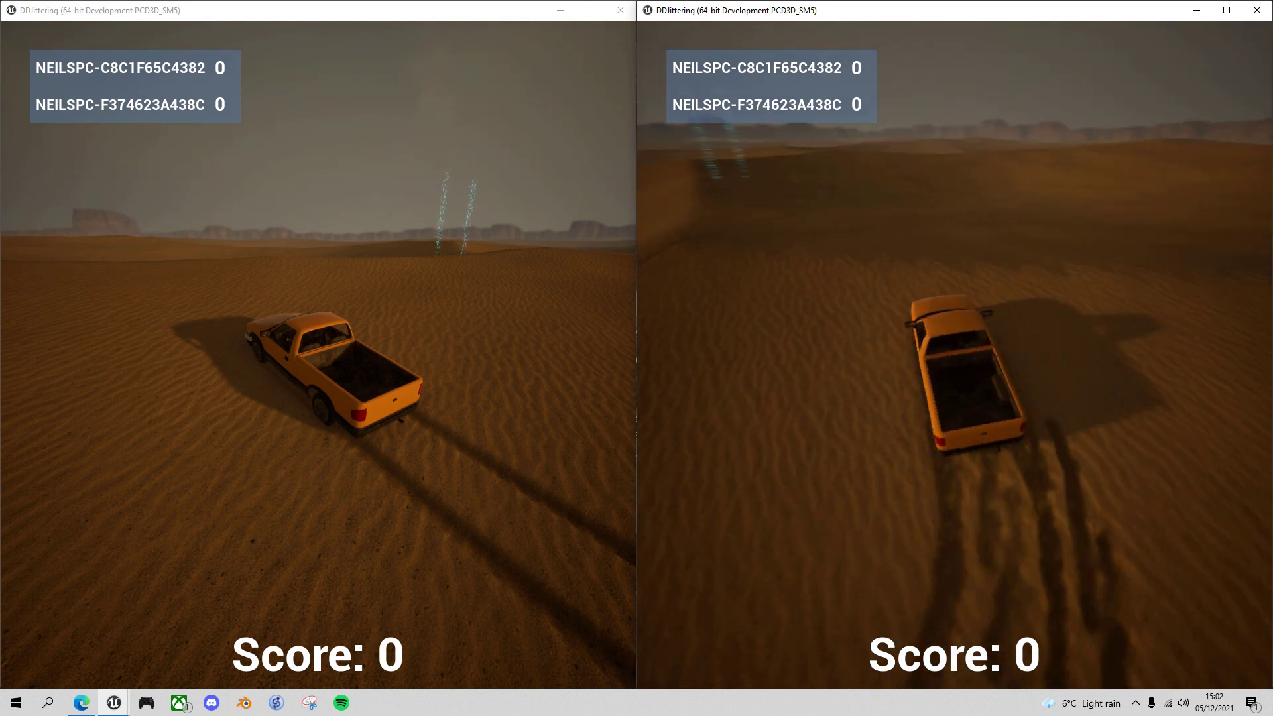
key("d")
key("w")
key("d")
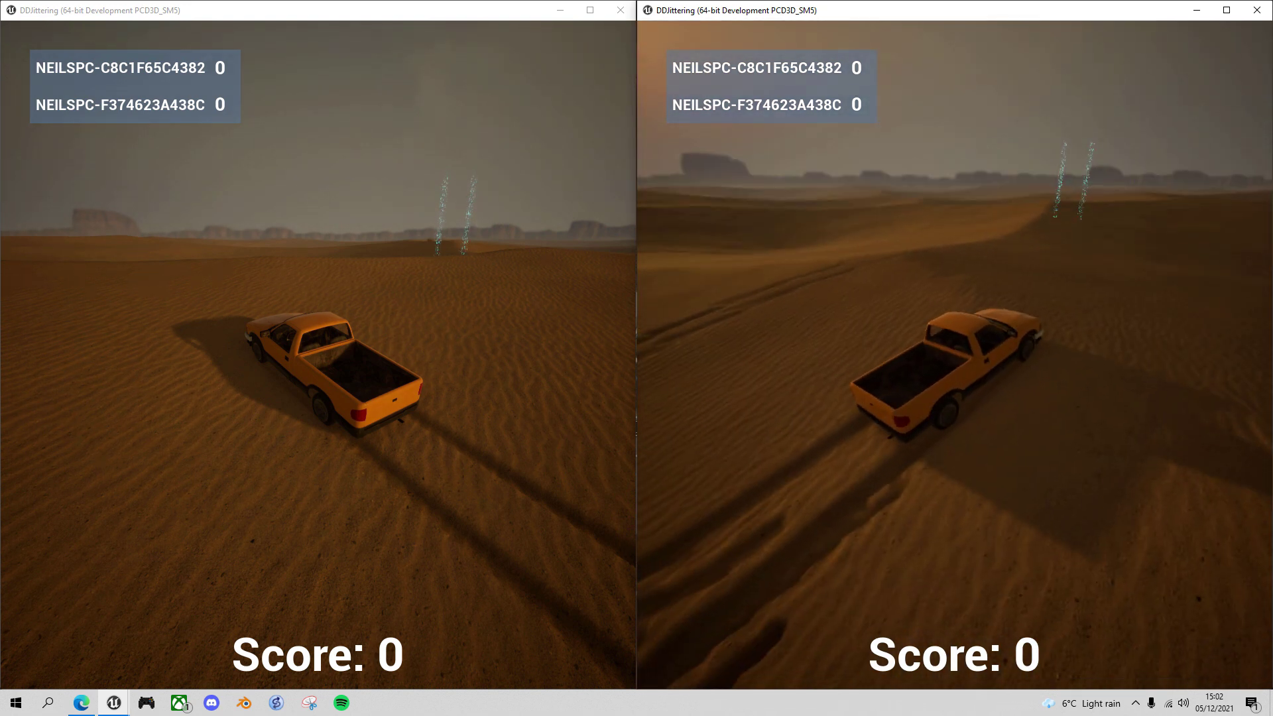
key("w")
key("a")
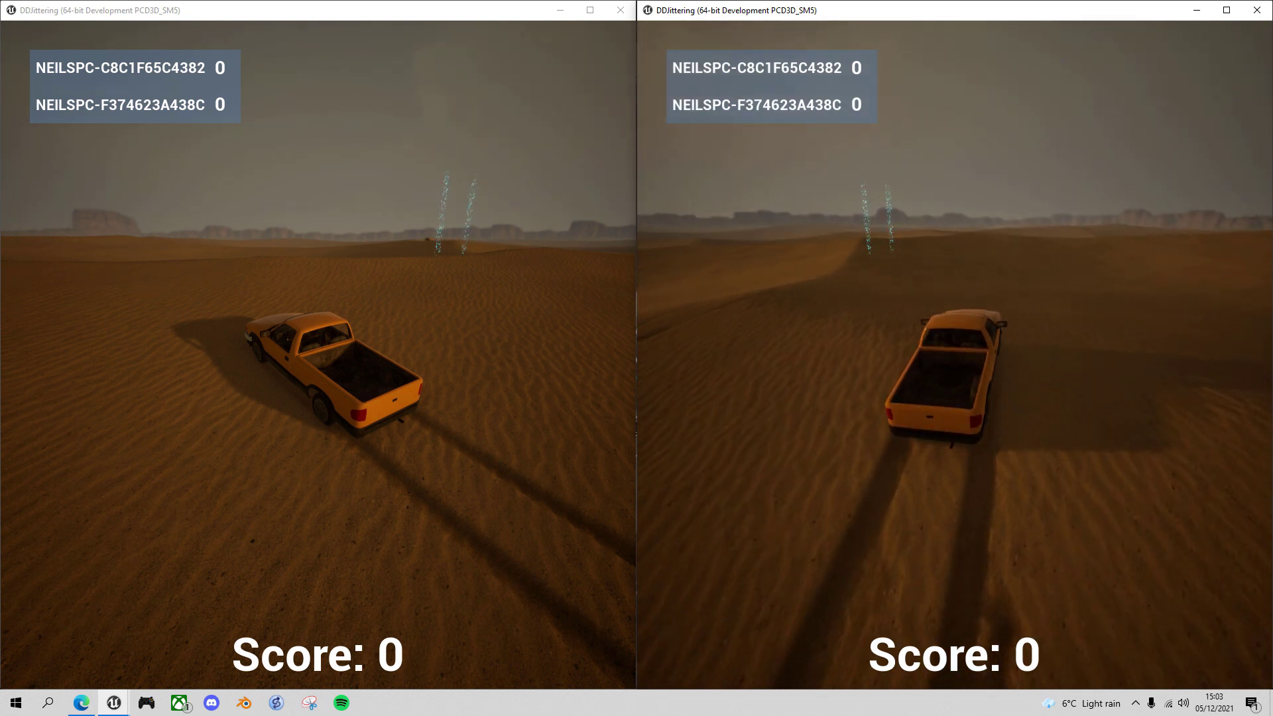
key("w")
key("a")
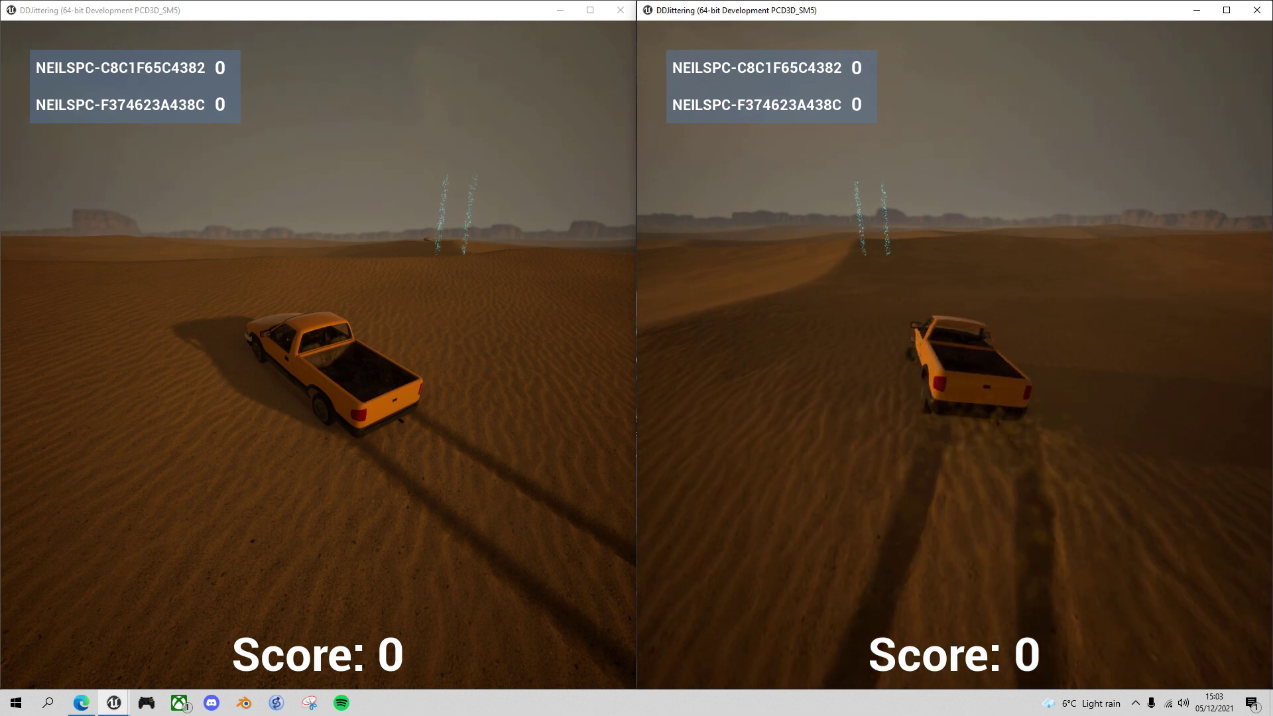
key("d")
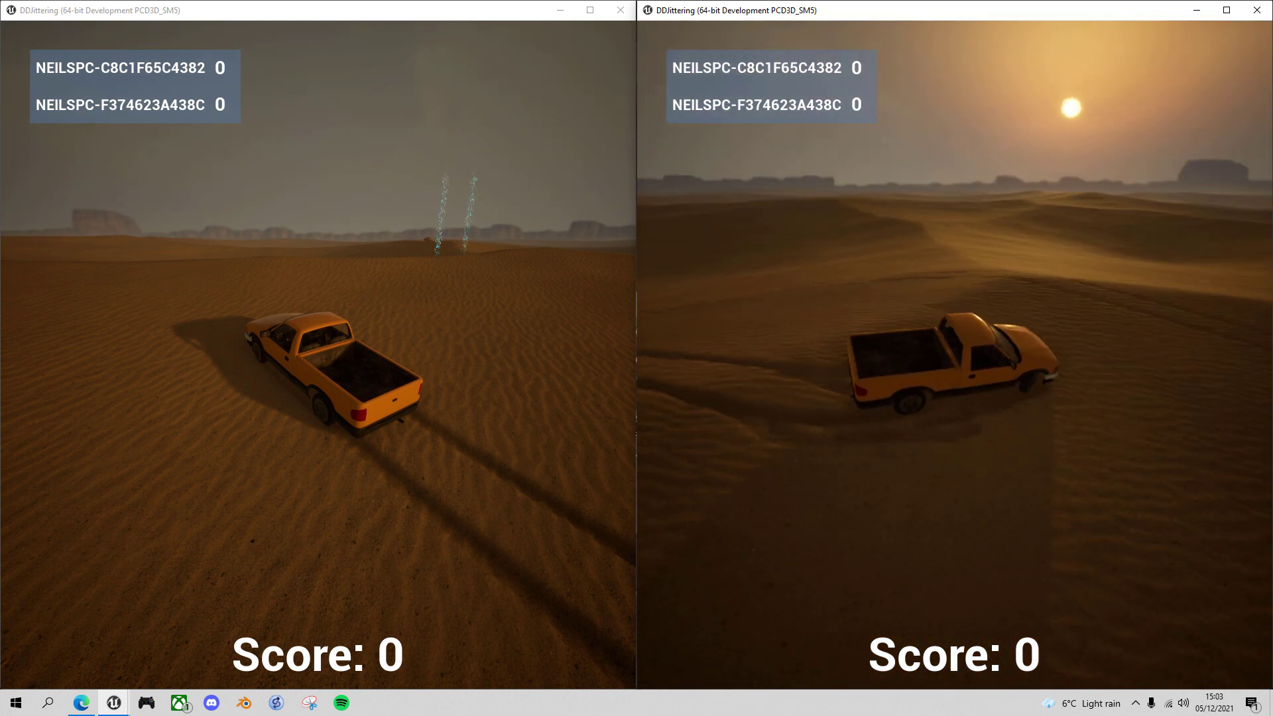
key("a")
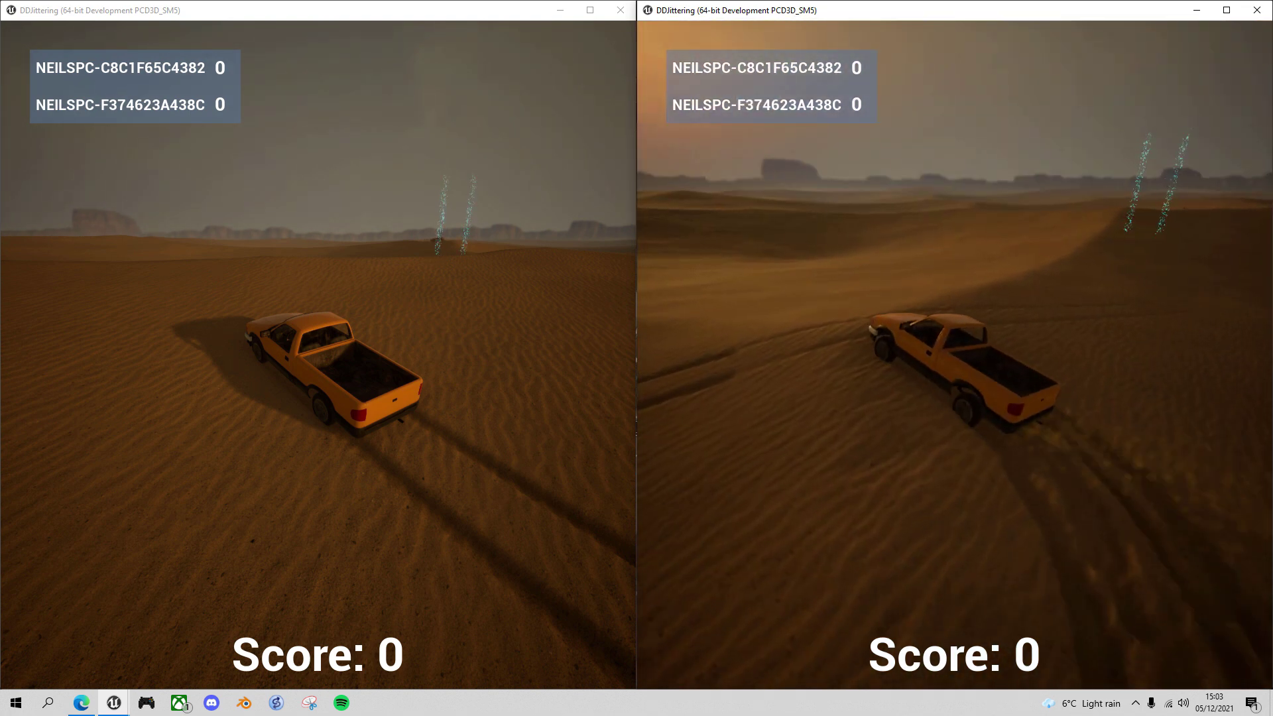
key("a")
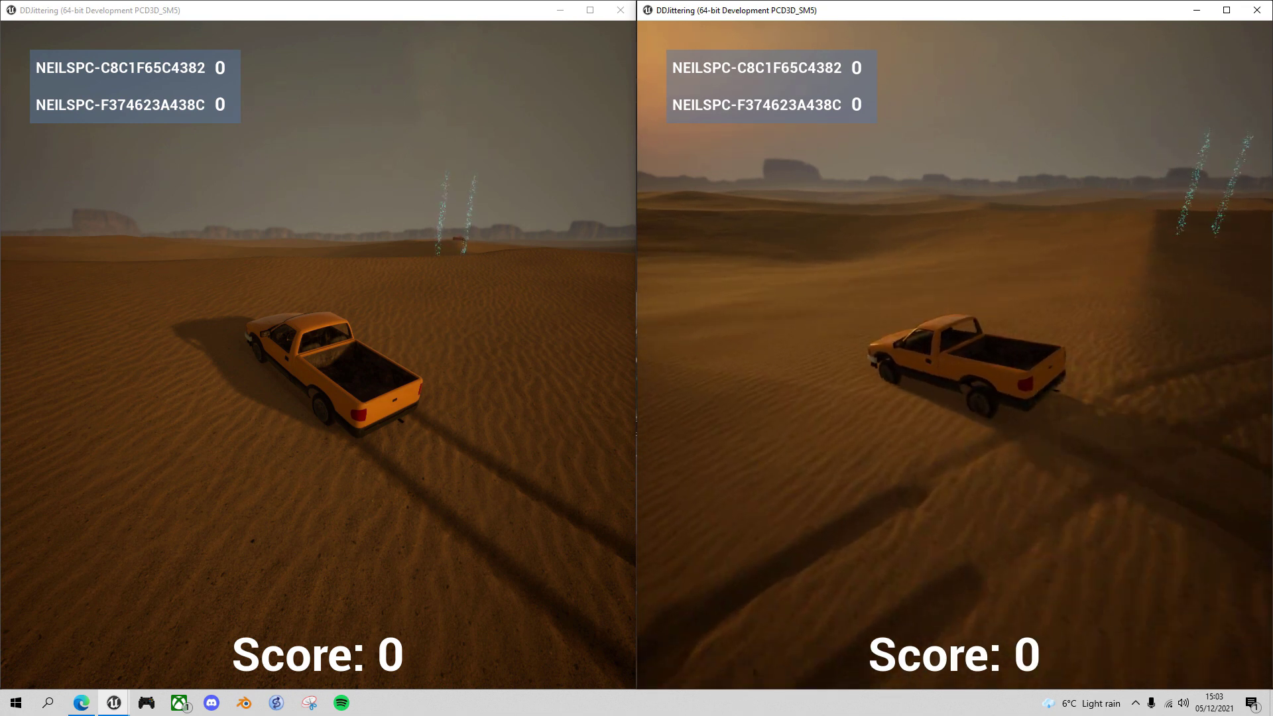
key("d")
key("a")
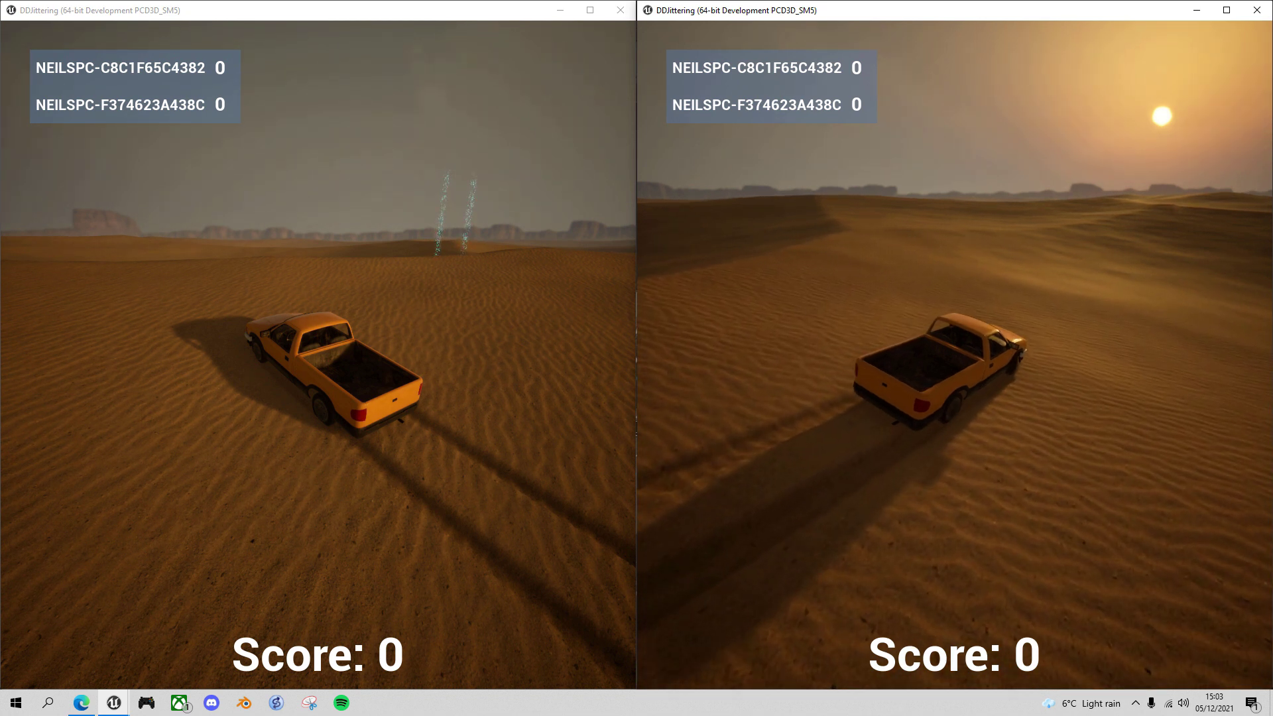
key("w")
key("a")
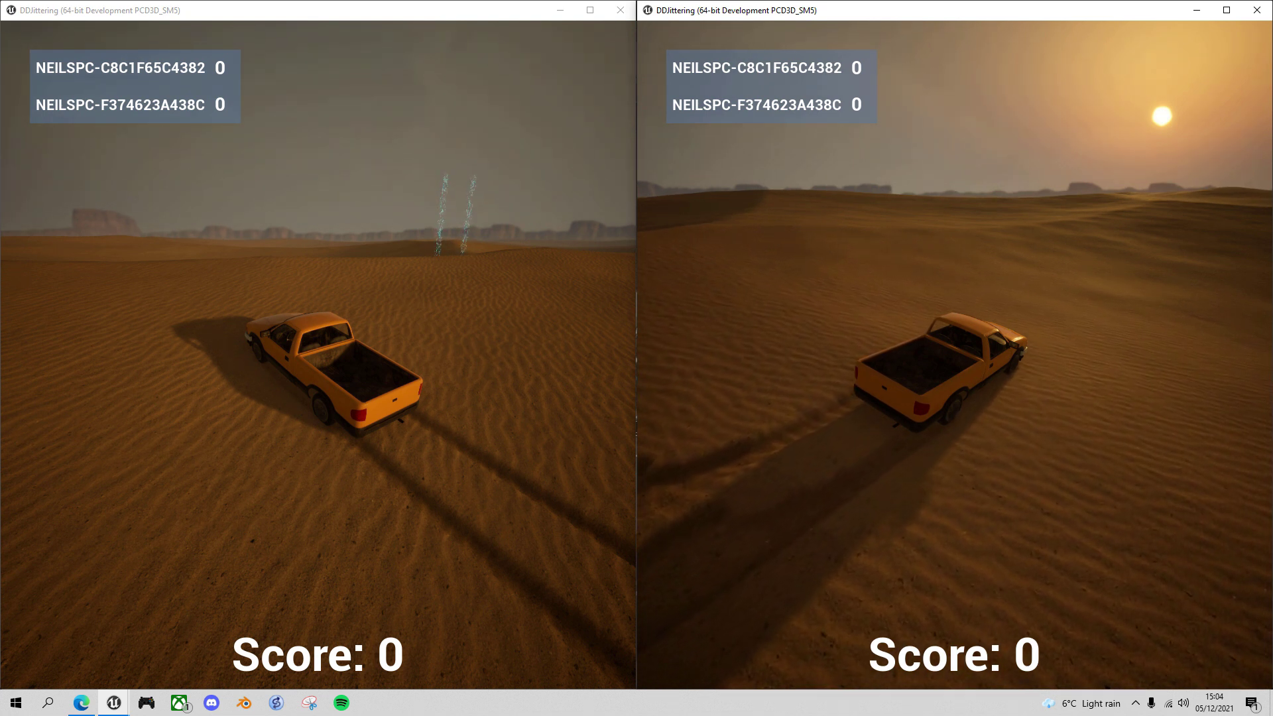
- Close both game windows and return to the widget setup nodes in the BP_MyPlayerController event graph
key("alt+F4")
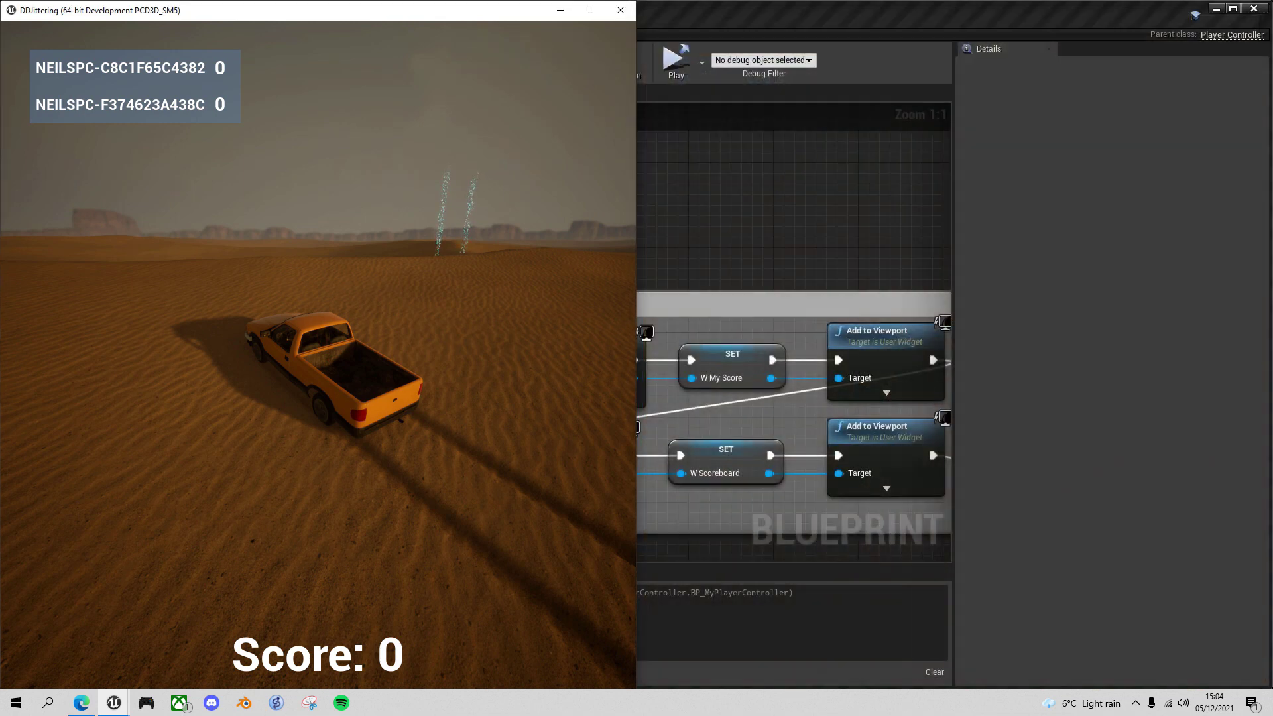
key("alt+F4")
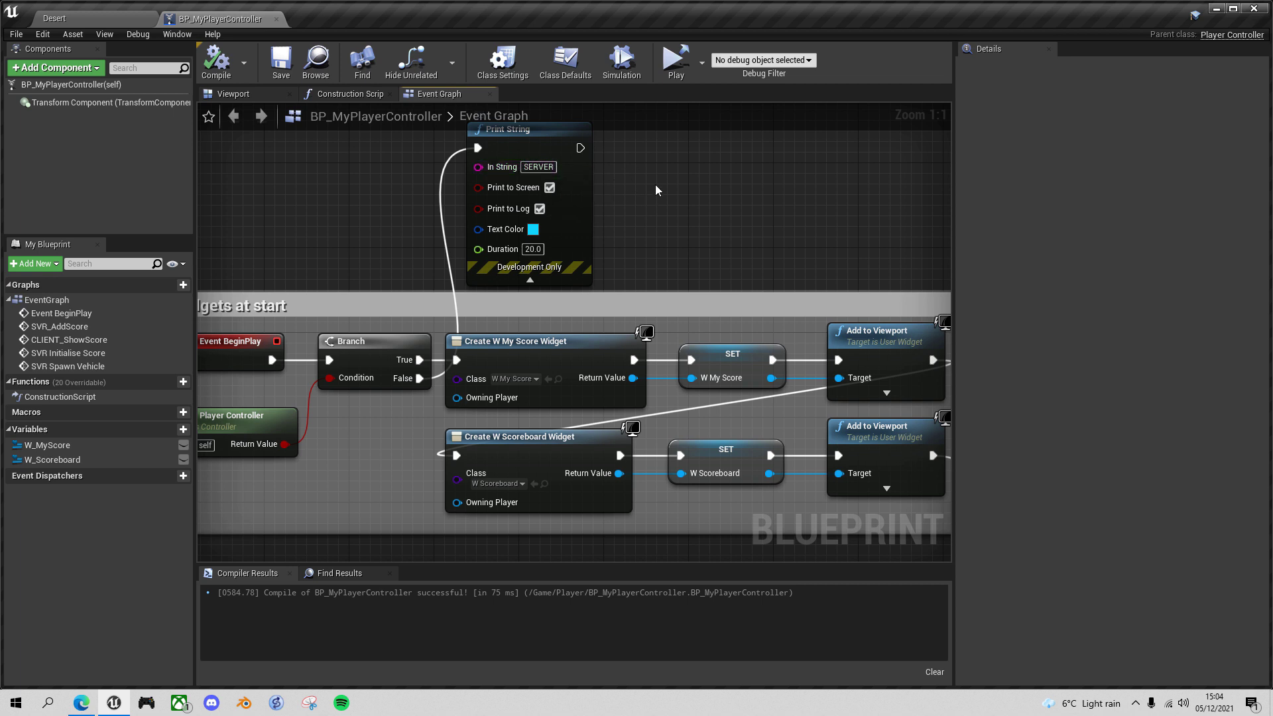
scroll(655, 189, "down", 1)
right_click_drag(712, 209, 742, 248)
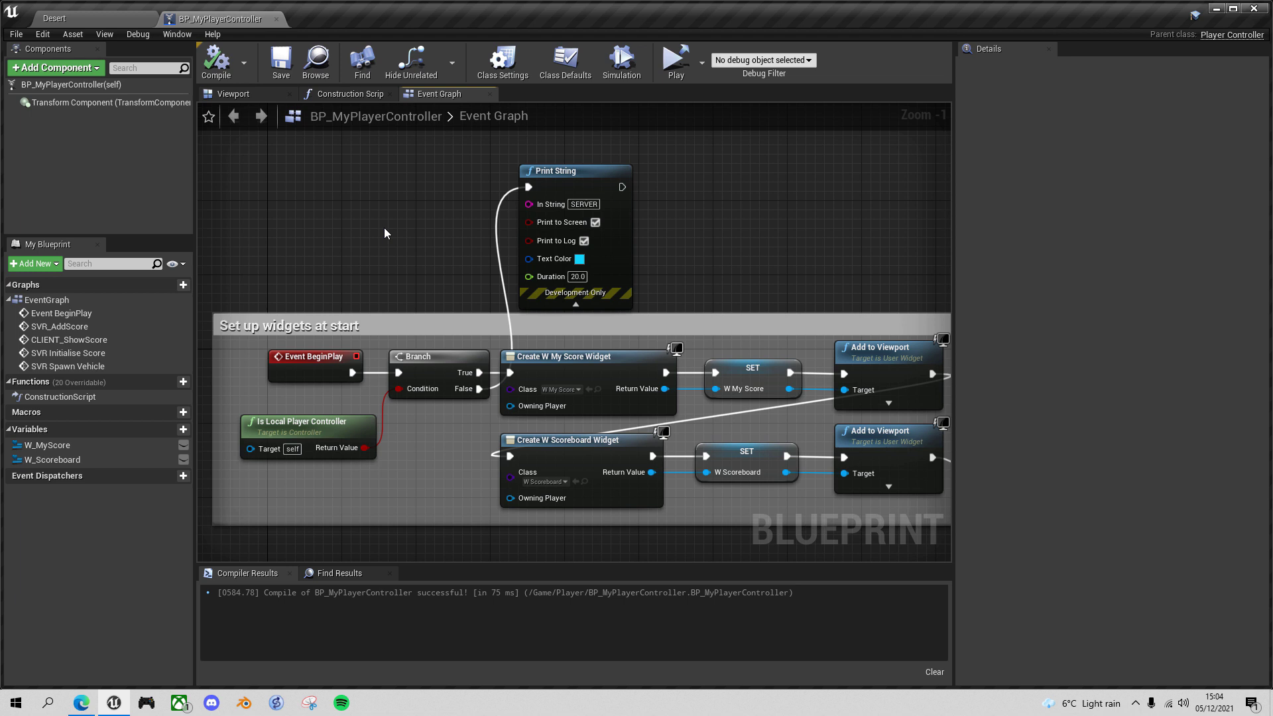
- Return to the Desert level, open the Project Settings and search them for "framerate"
left_click(85, 14)
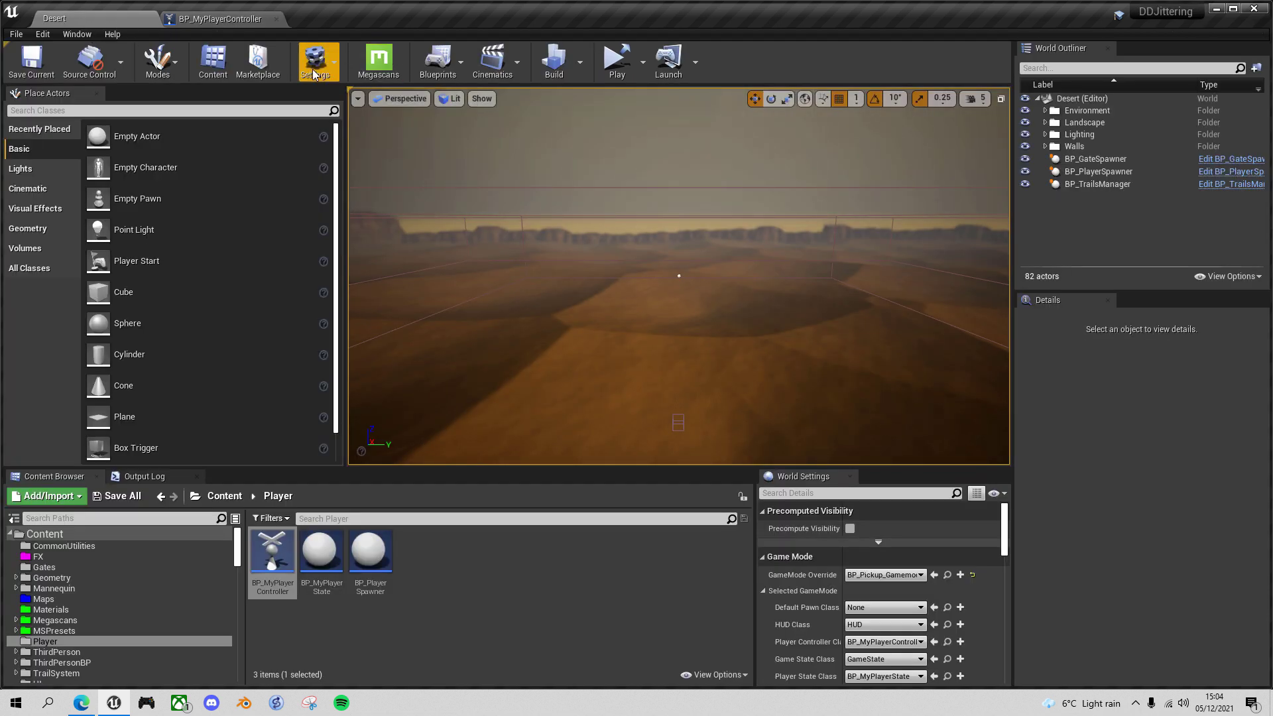
left_click(334, 58)
left_click(374, 112)
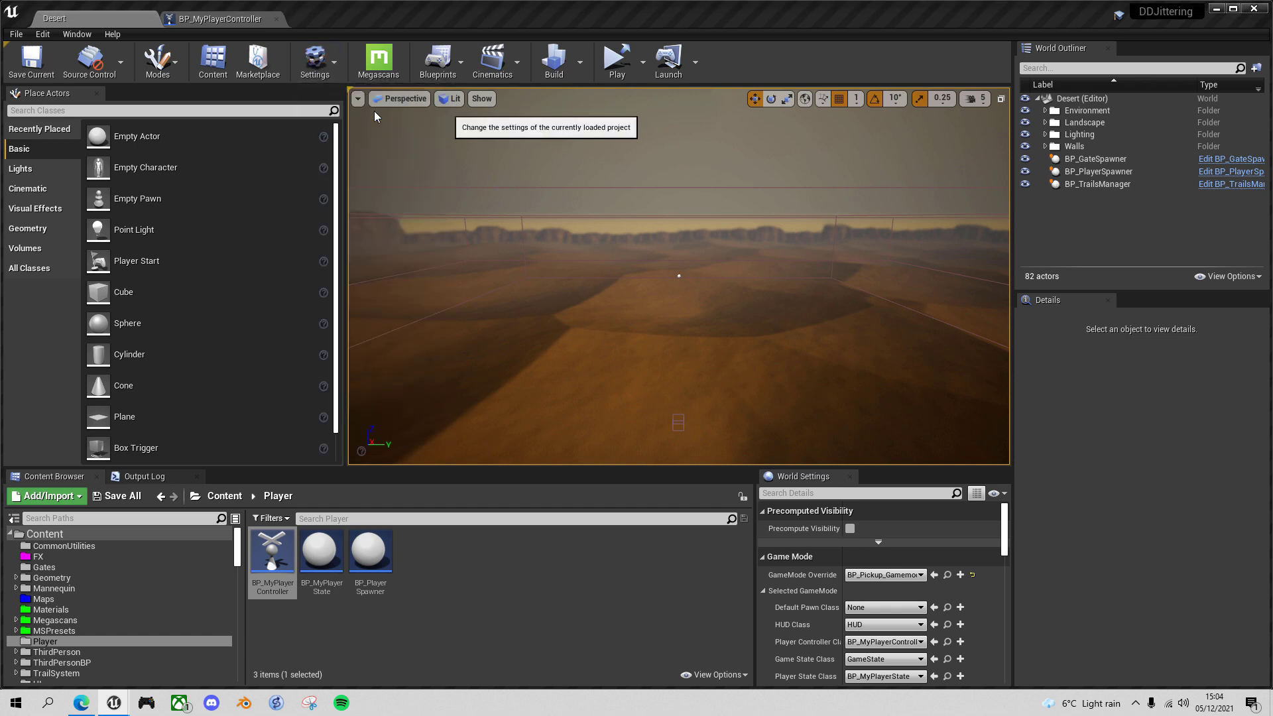
left_click_drag(1159, 129, 564, 71)
left_click(477, 100)
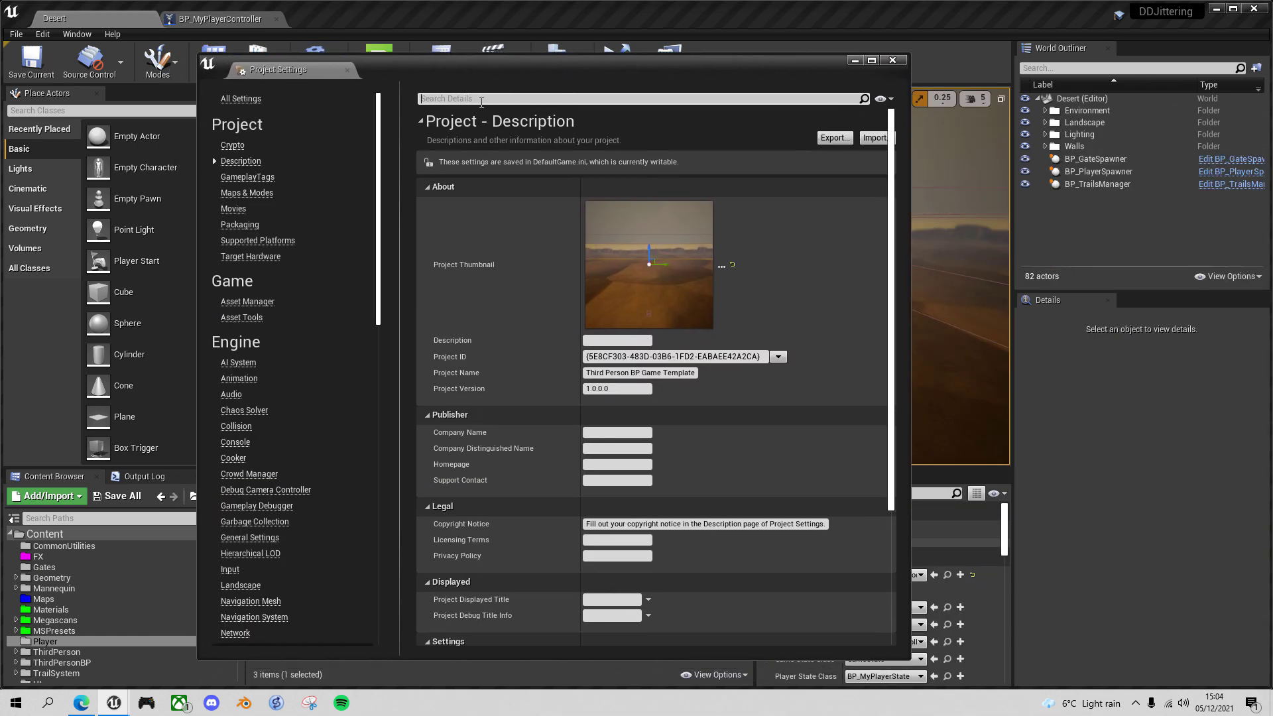
type("fi")
type("amerate")
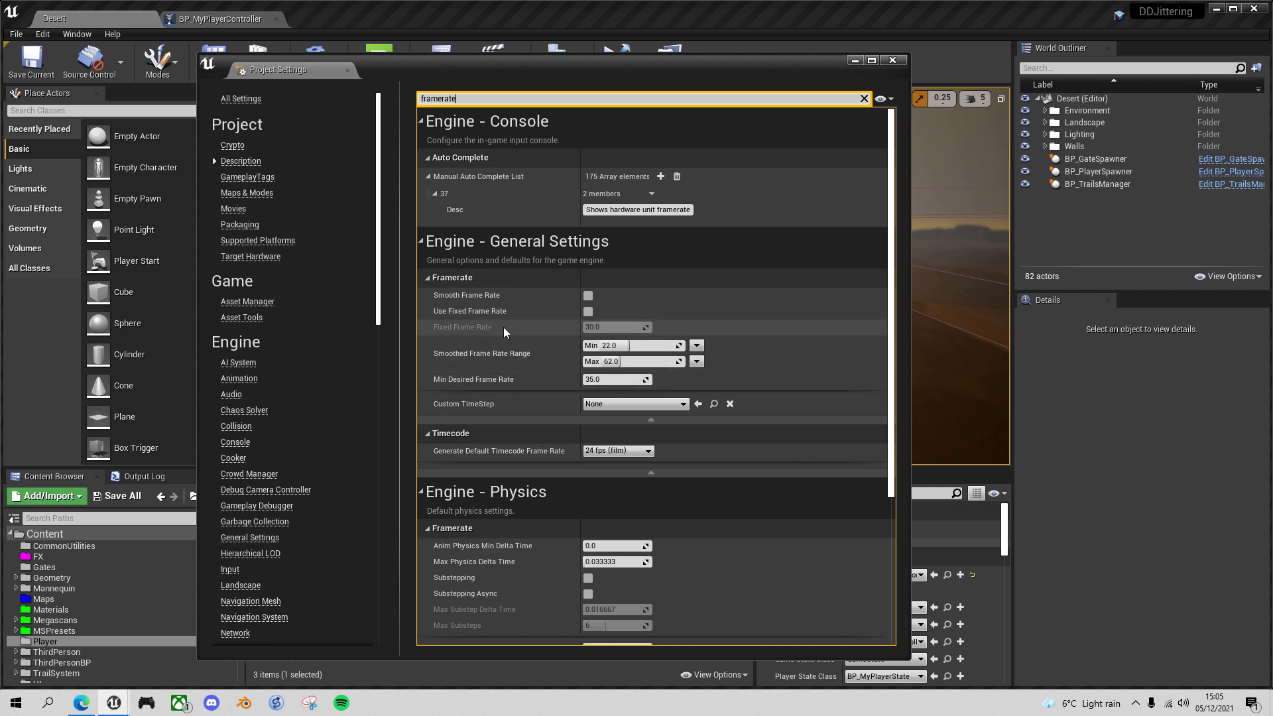
- Enable Smooth Frame Rate in the engine's general settings and set the maximum of the Smoothed Frame Rate Range to 120
left_click(589, 296)
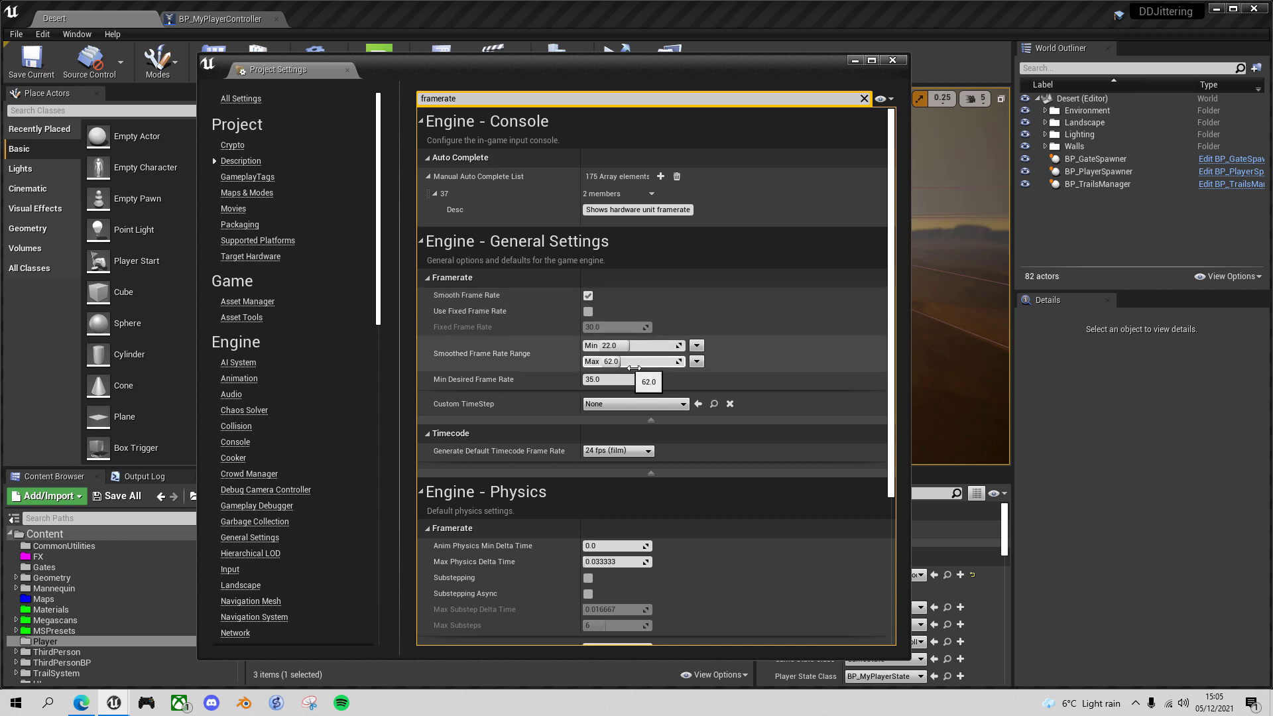
left_click(627, 367)
type("120")
key("Return")
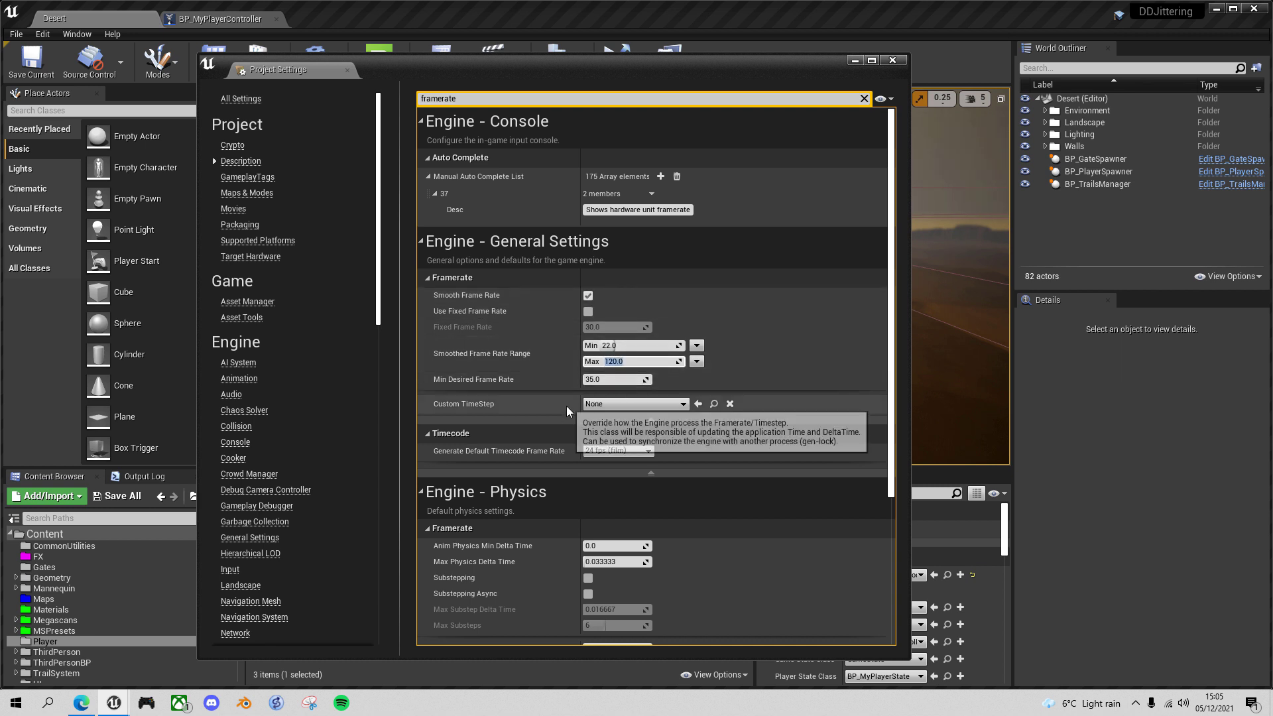
- Enable Substepping in the engine's physics framerate settings and set Max Substep Delta Time to 1/120
left_click(635, 491)
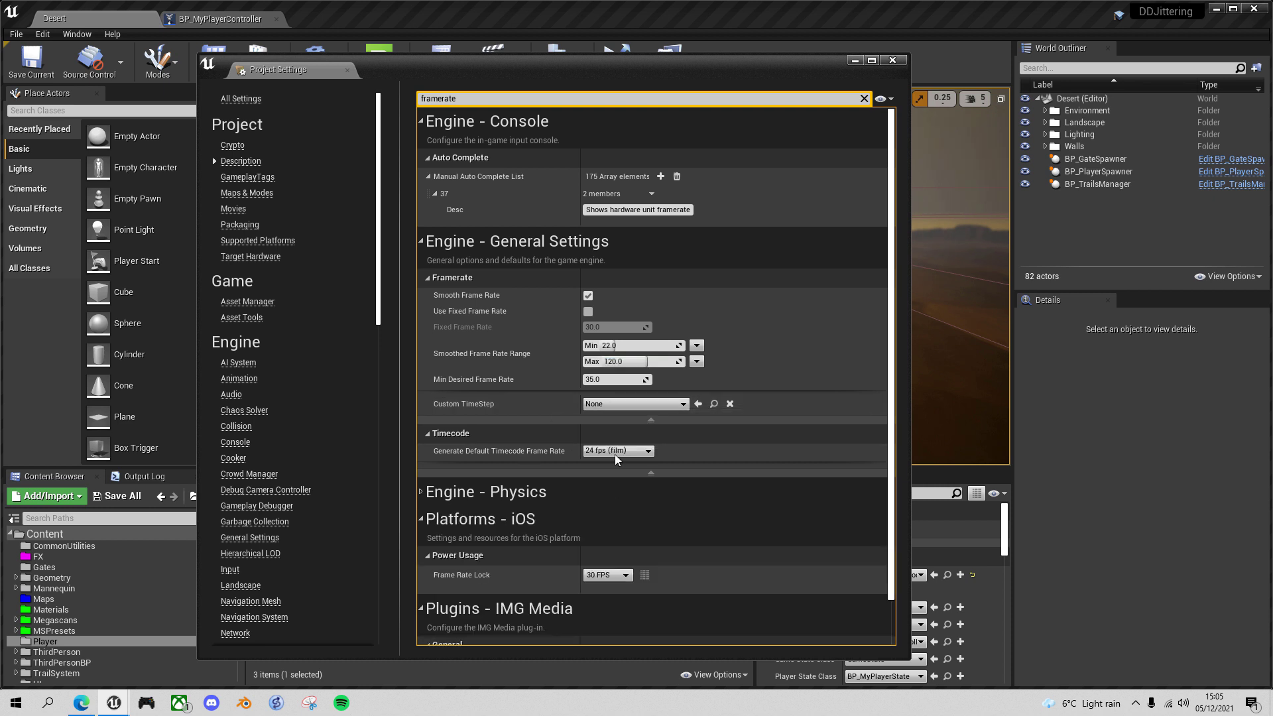
left_click(419, 491)
scroll(548, 527, "down", 2)
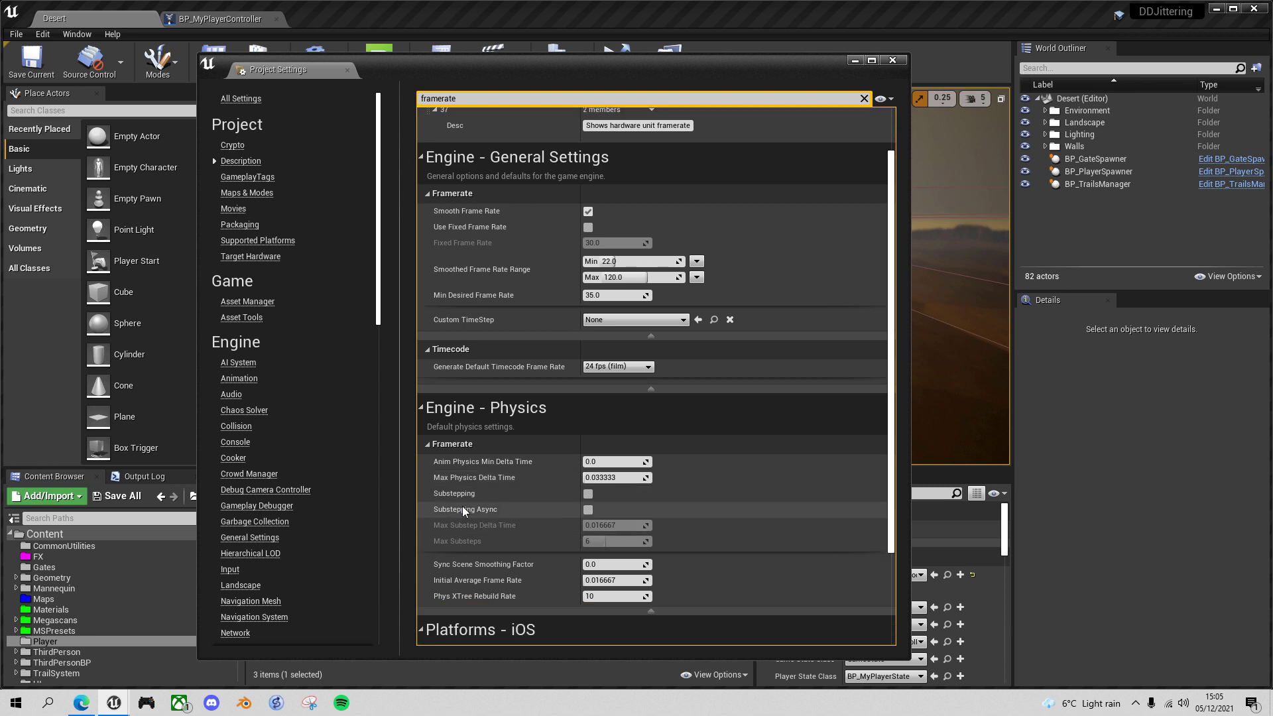
left_click(587, 494)
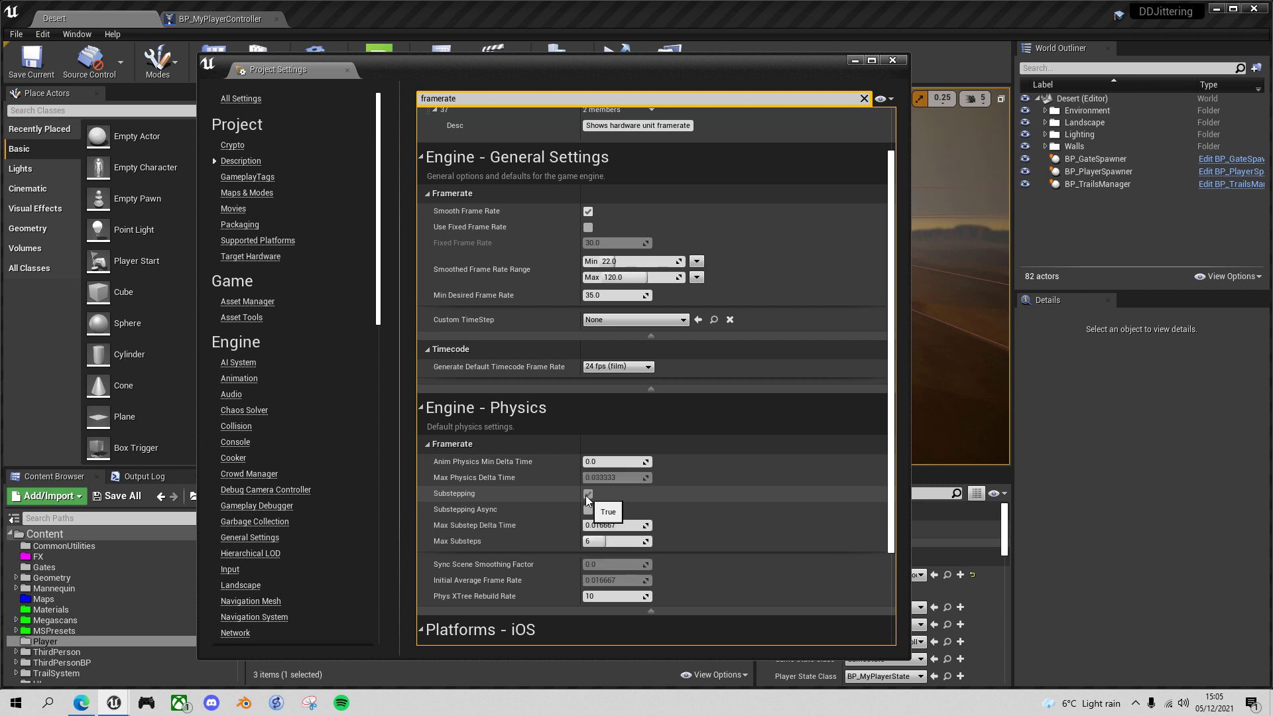
left_click(617, 525)
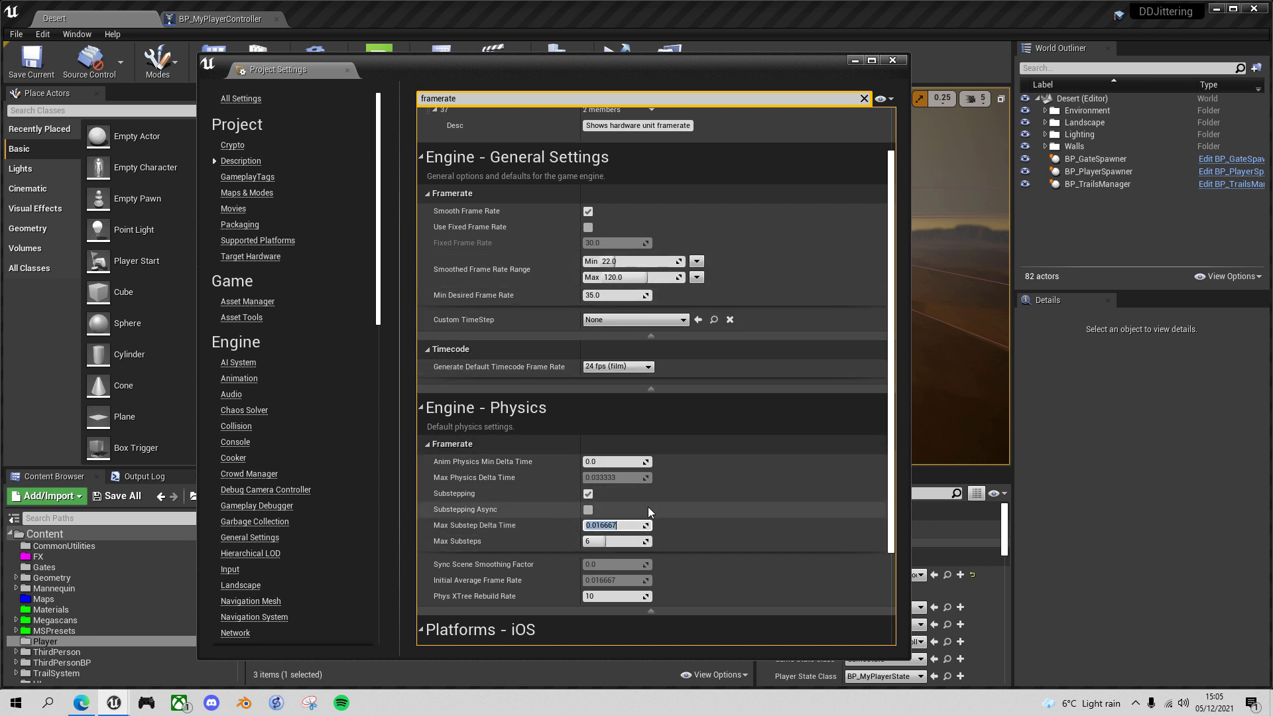
type("1/120")
key("Return")
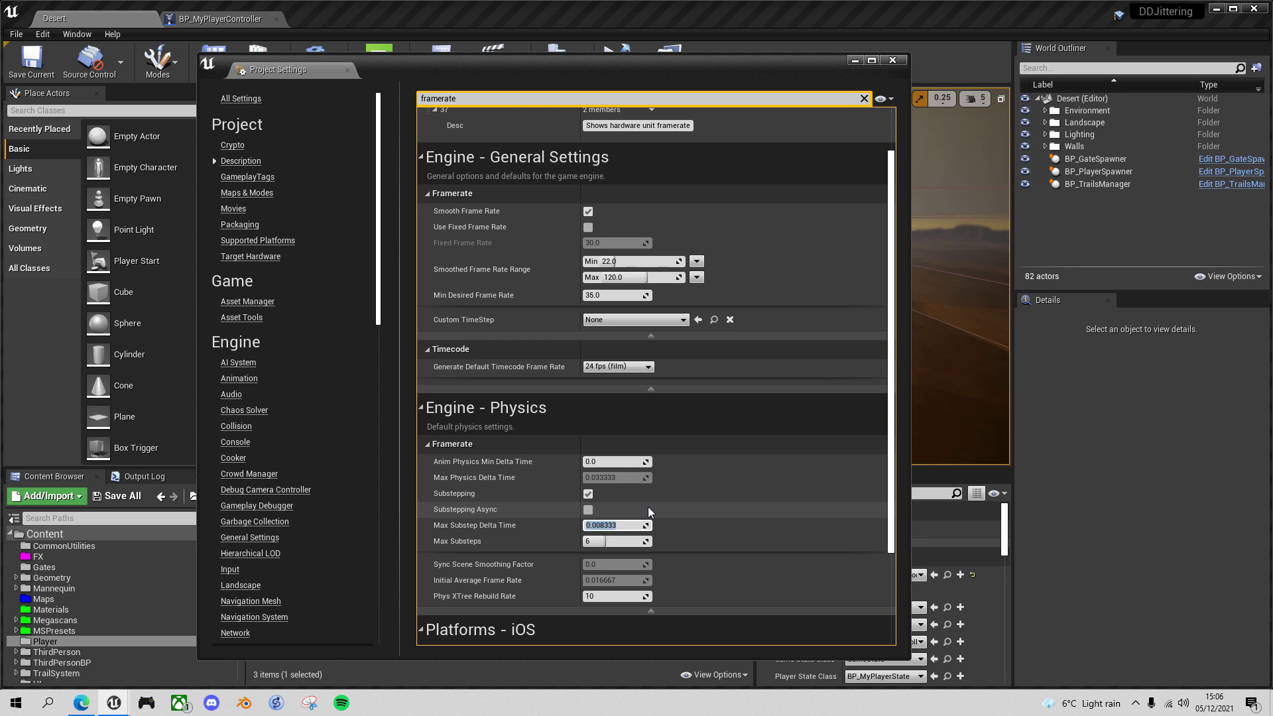
- Set the physics Max Substeps to 12 and close the Project Settings
left_click(609, 542)
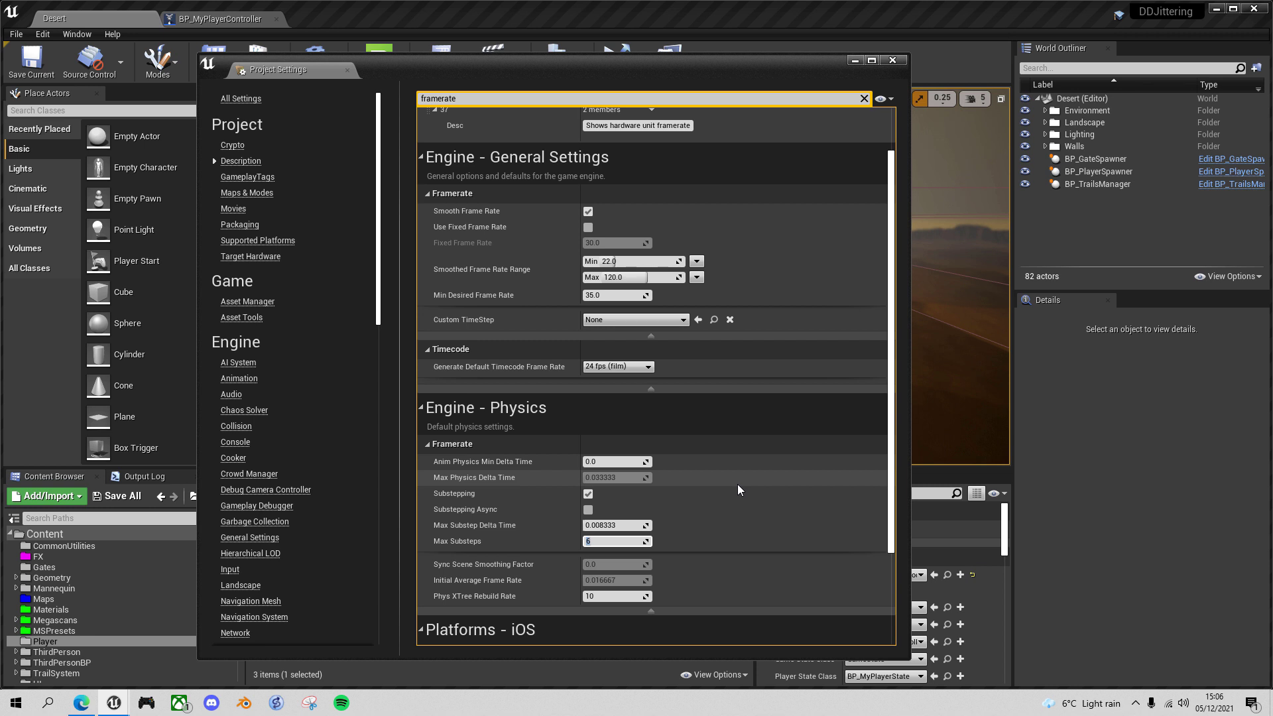
type("12")
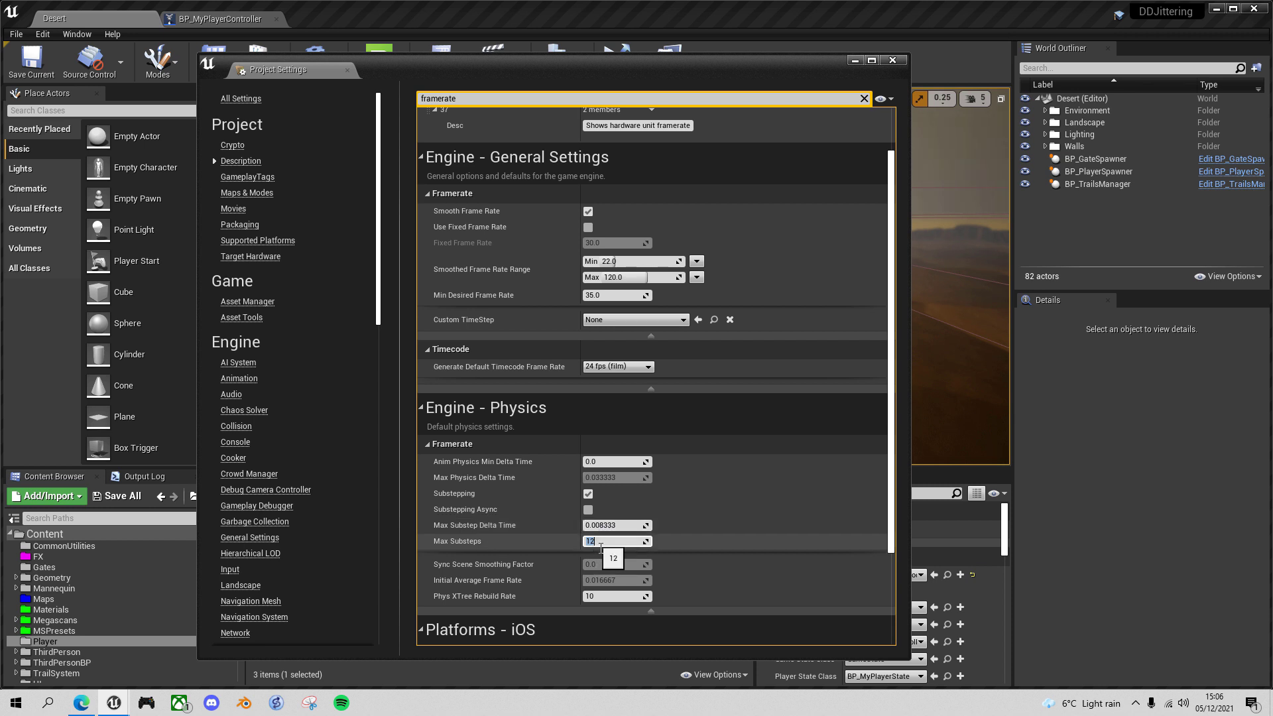
left_click(892, 60)
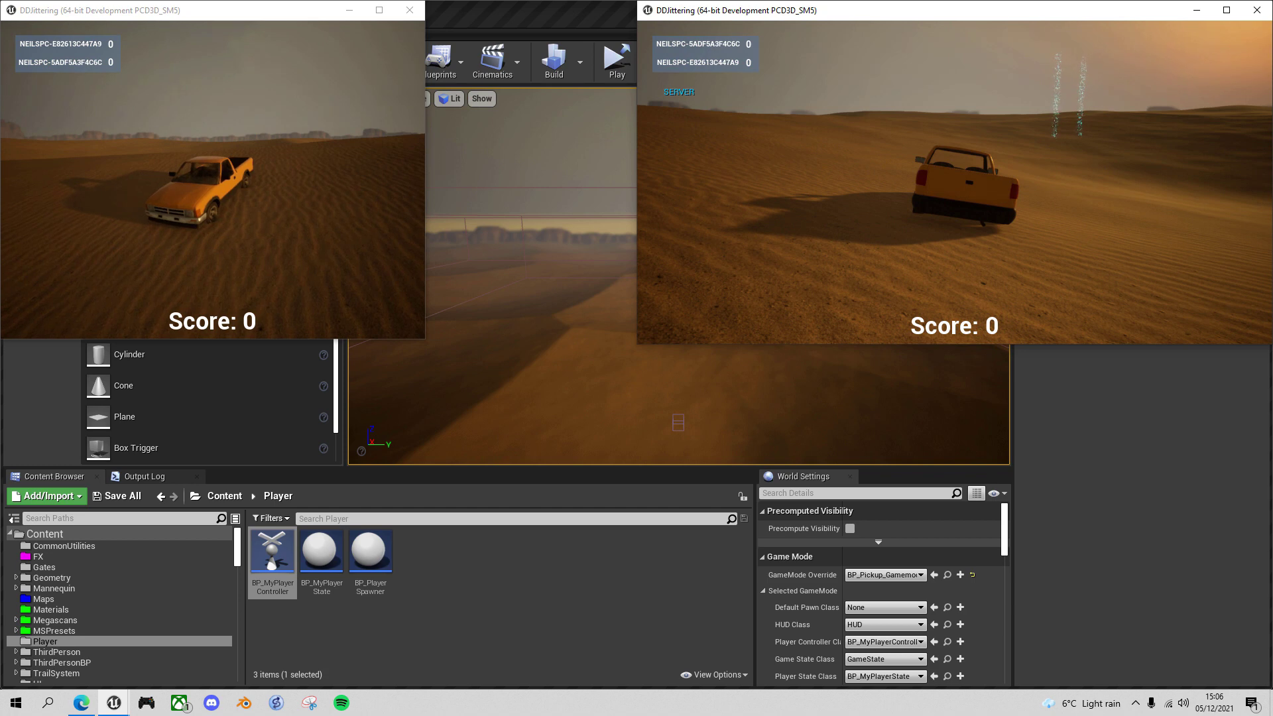
- Tile the server and client game windows side by side so each fills half of the screen
key("super+Right")
key("Down")
key("Right")
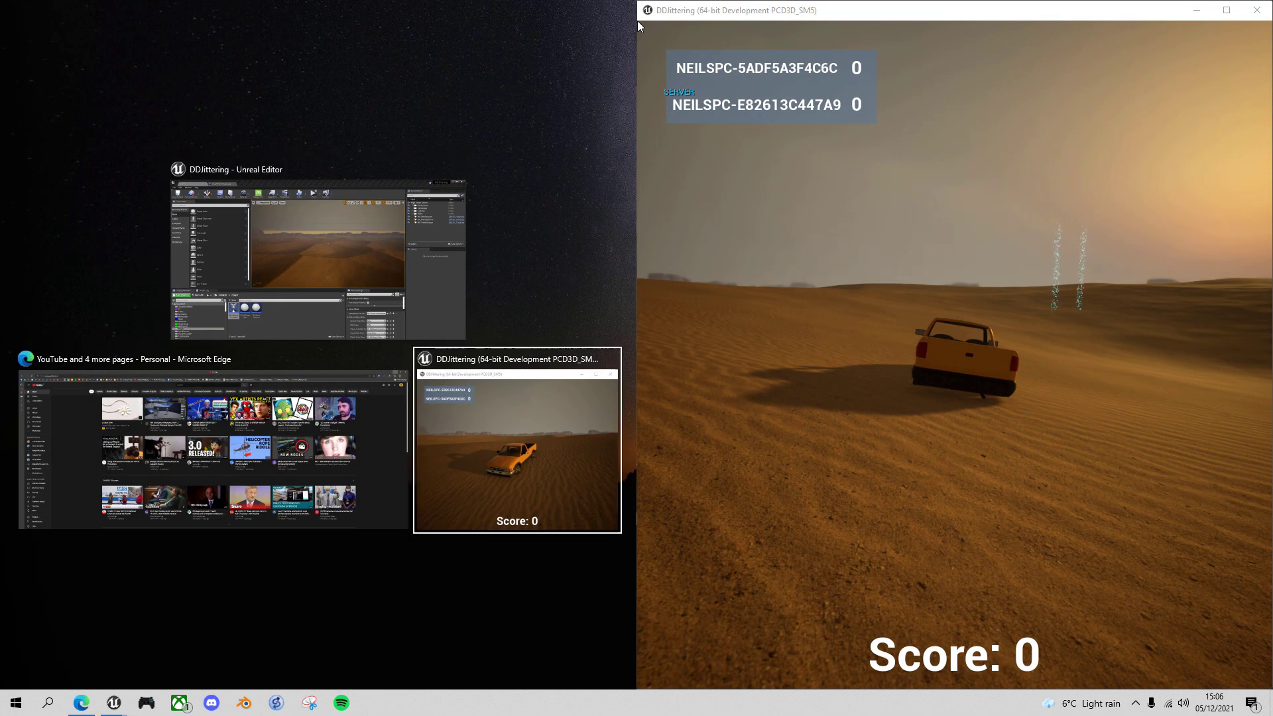
key("Return")
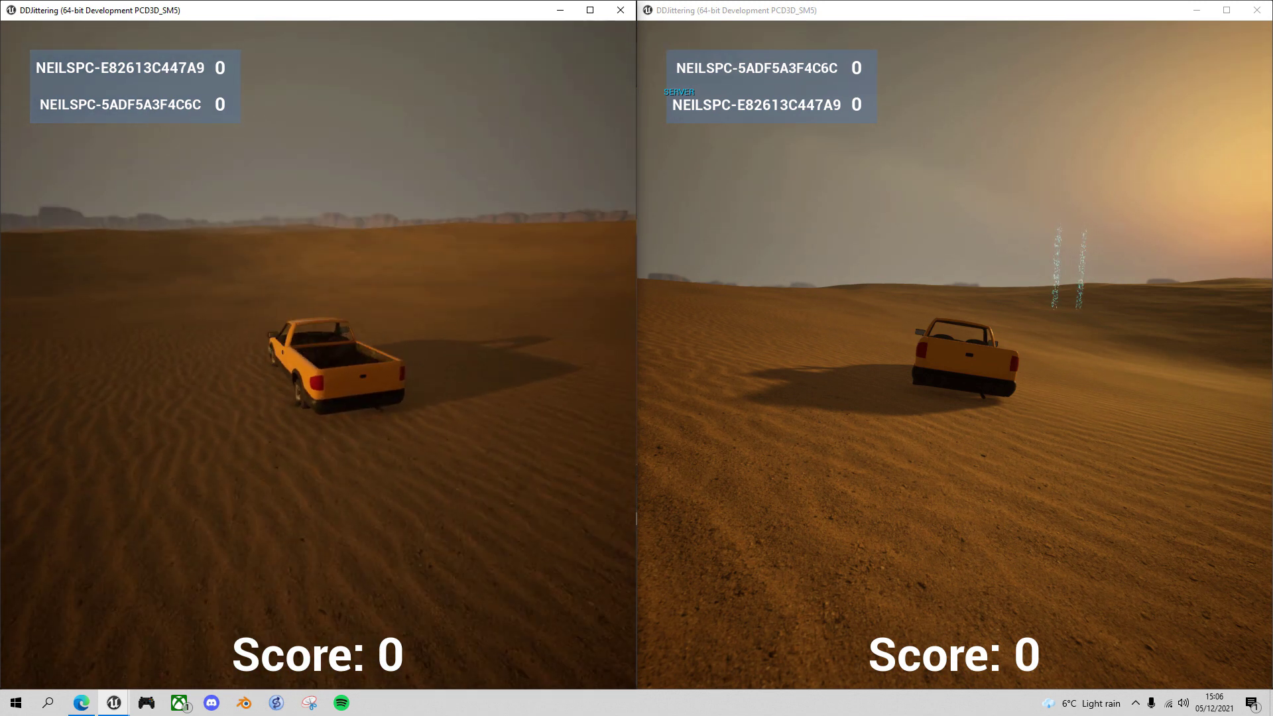
- Drive the client's truck across the dunes with turns in both directions to check its movement for jittering
key("w")
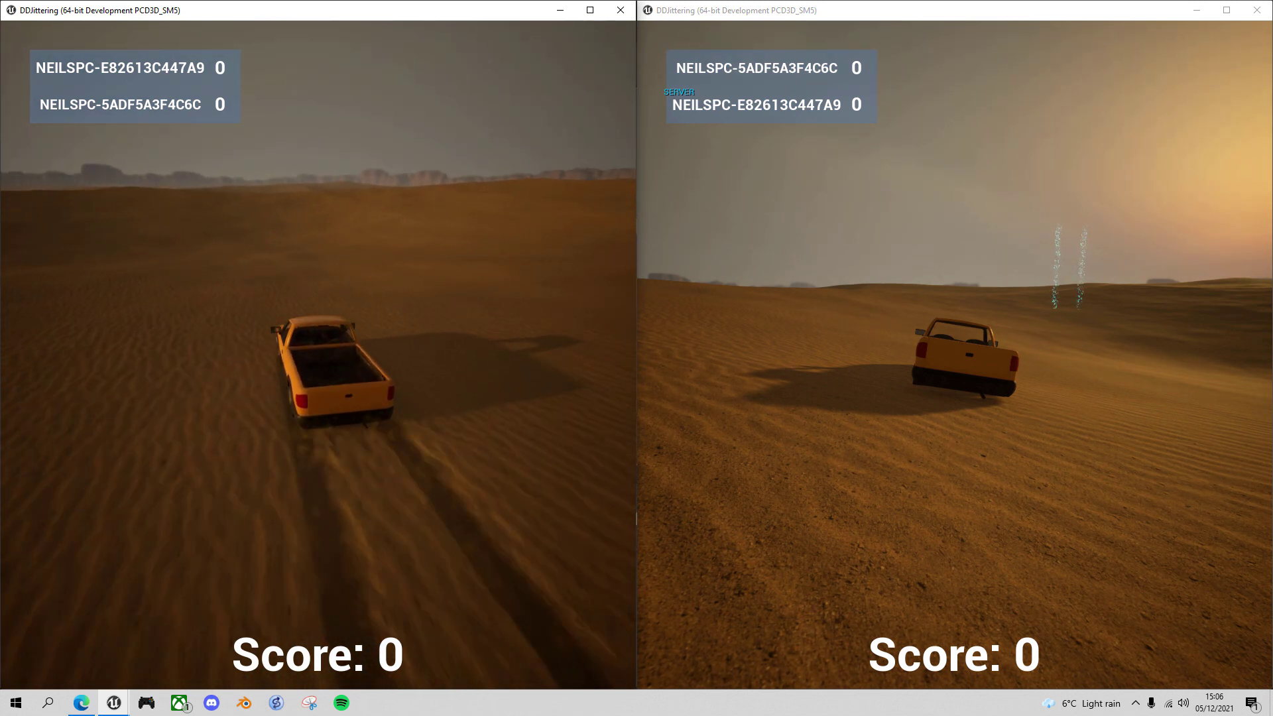
key("d")
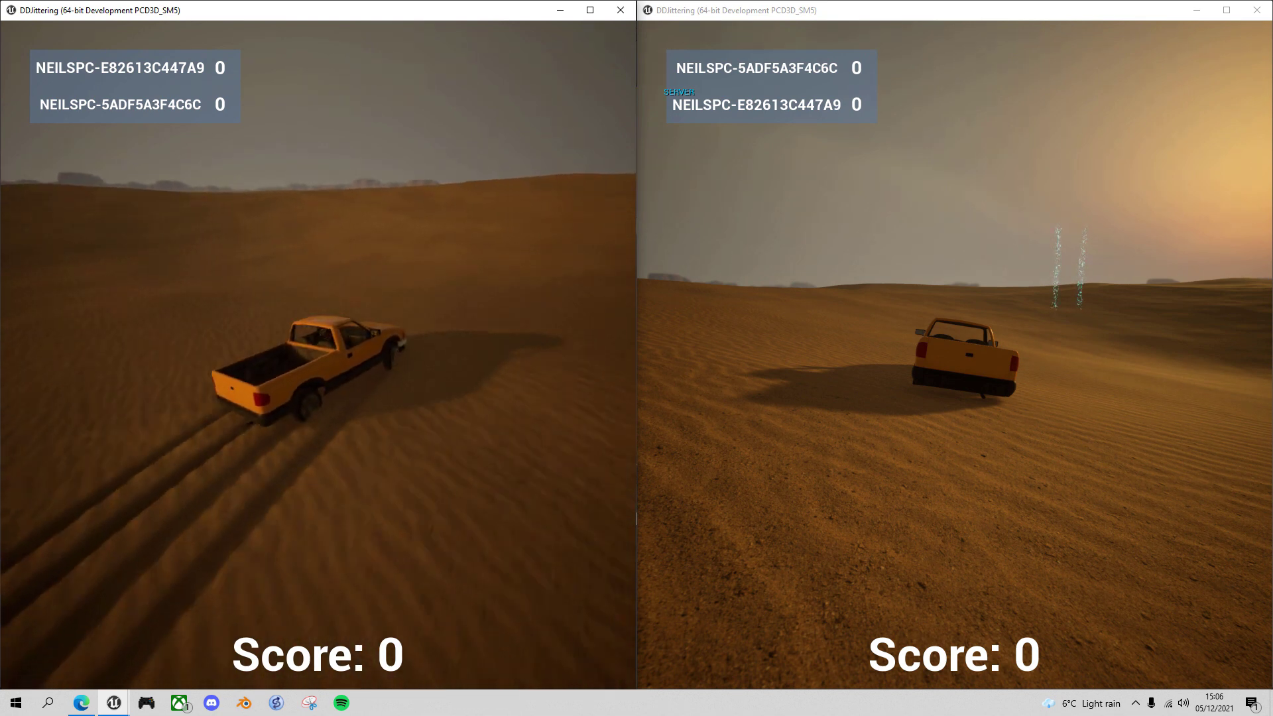
key("a")
key("a")
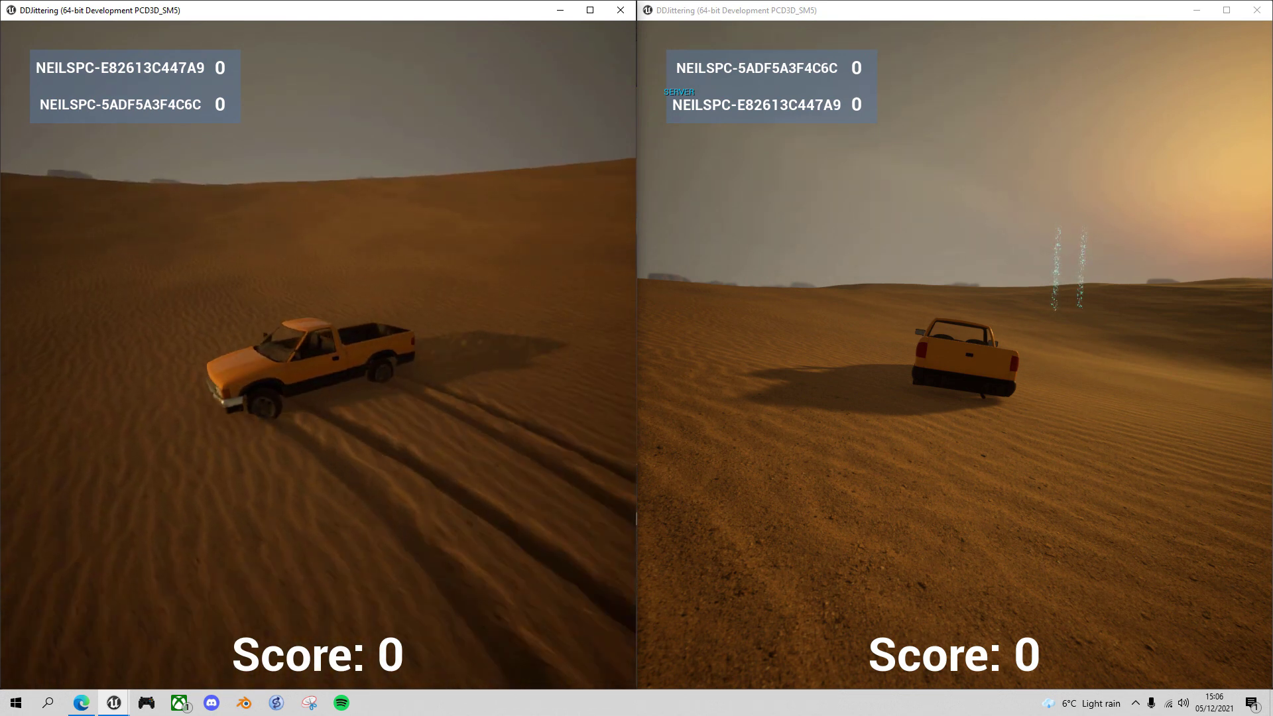
key("d")
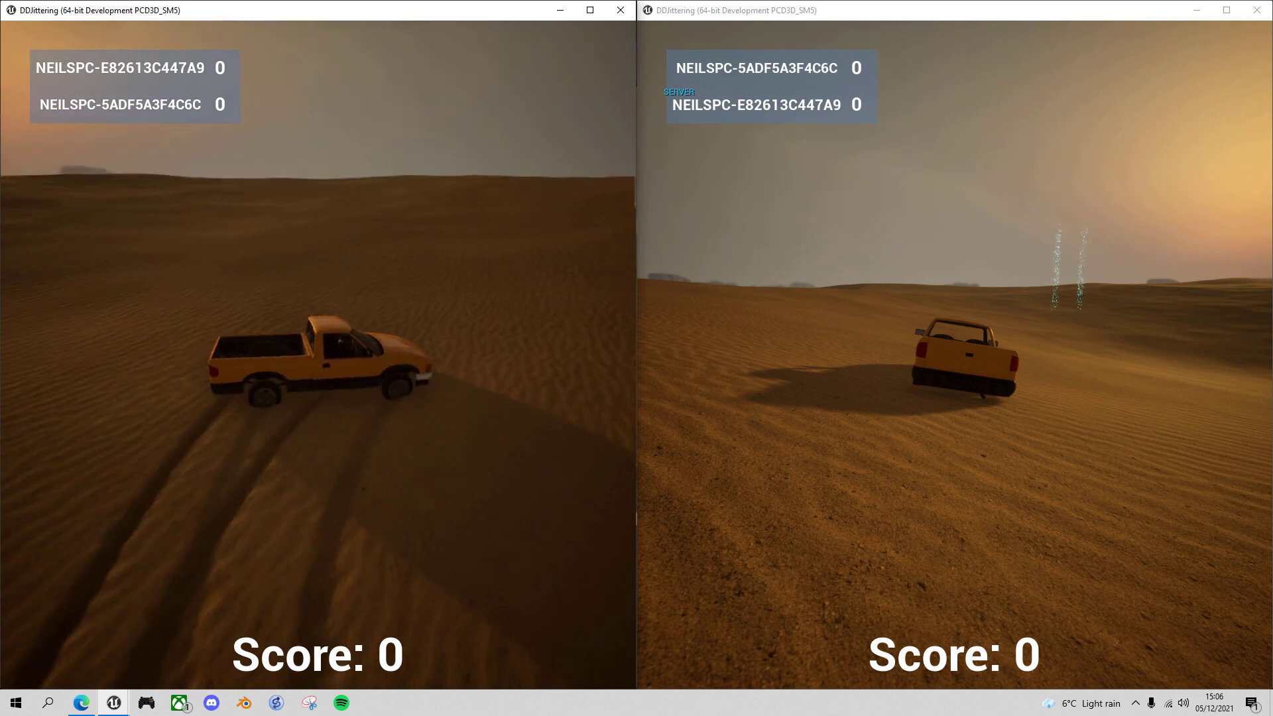
key("d")
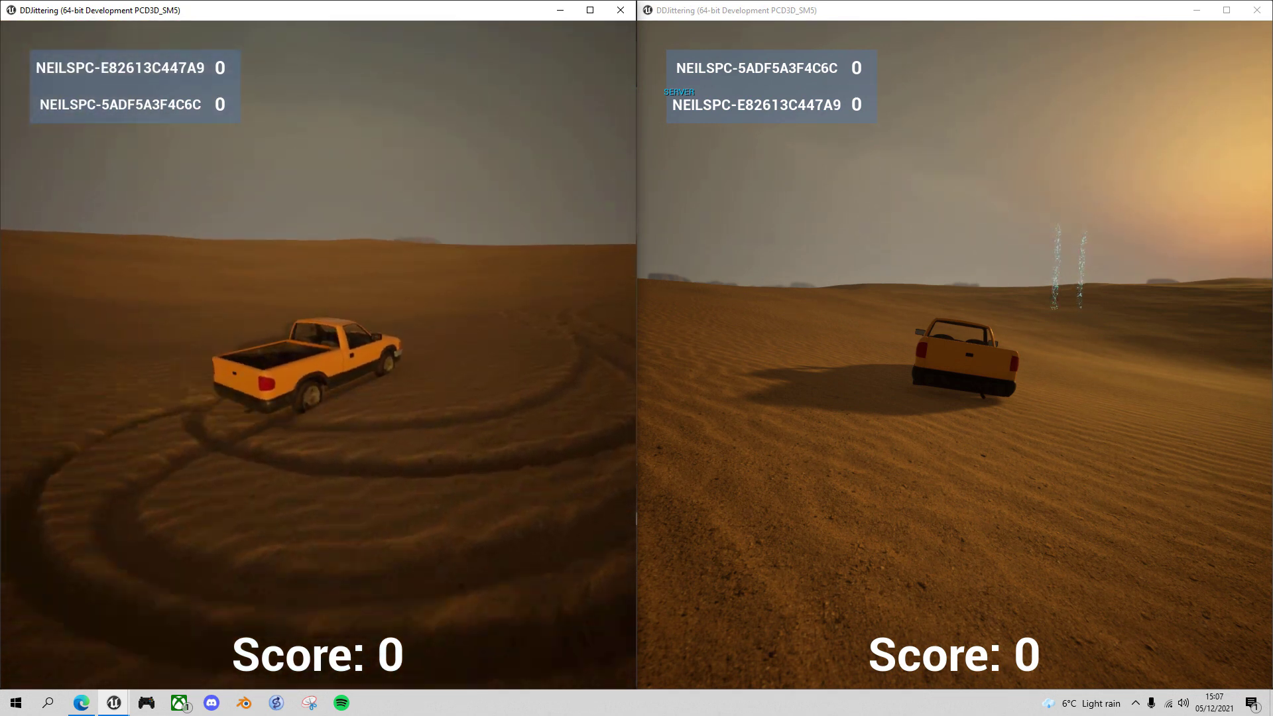
key("d")
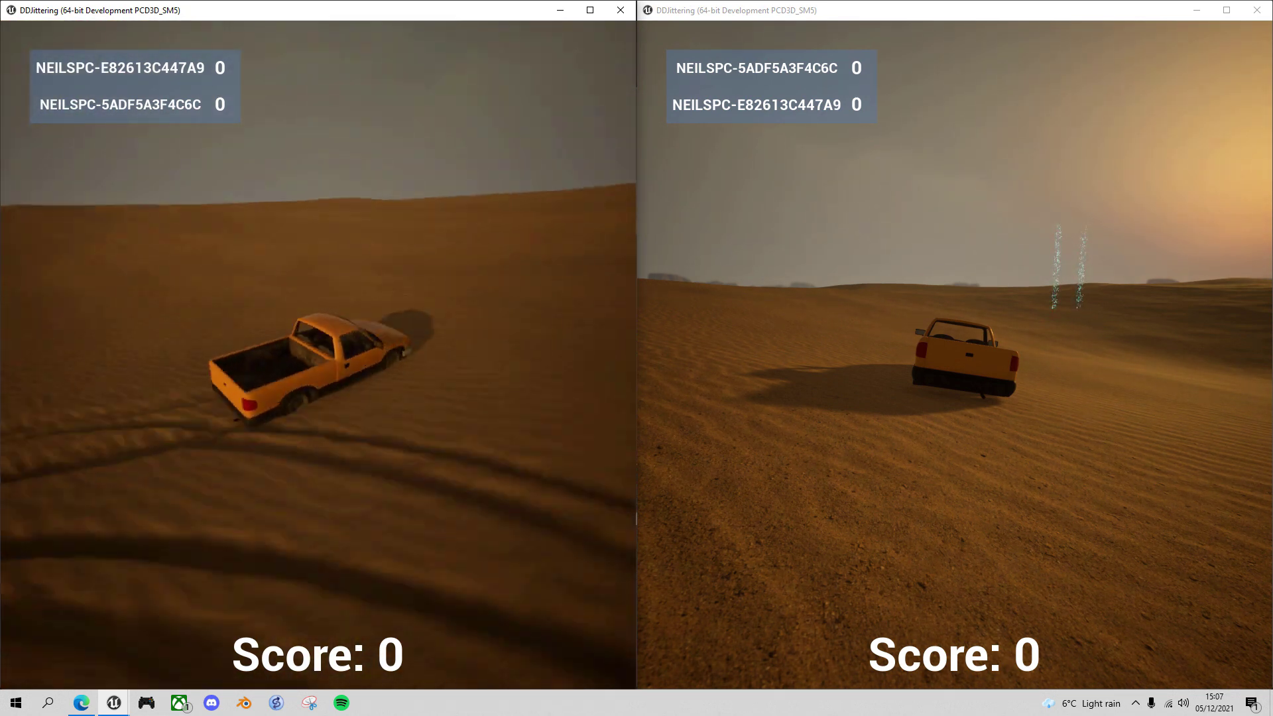
key("a")
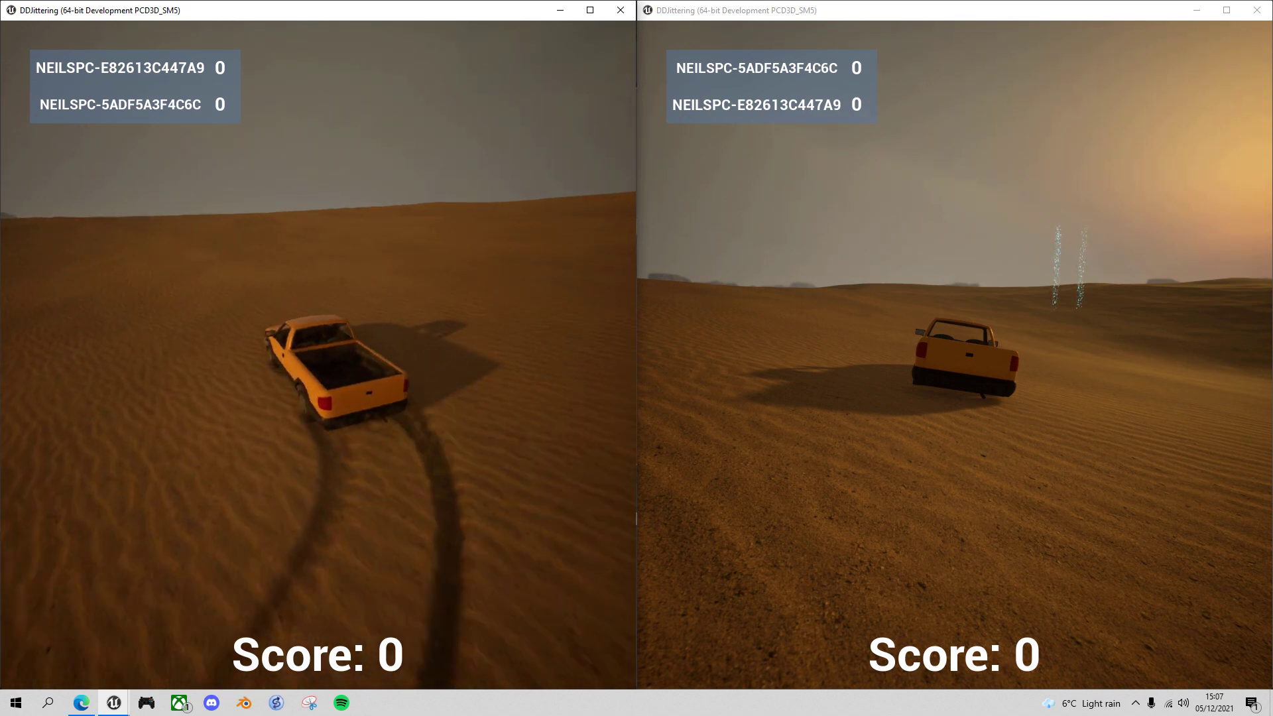
key("d")
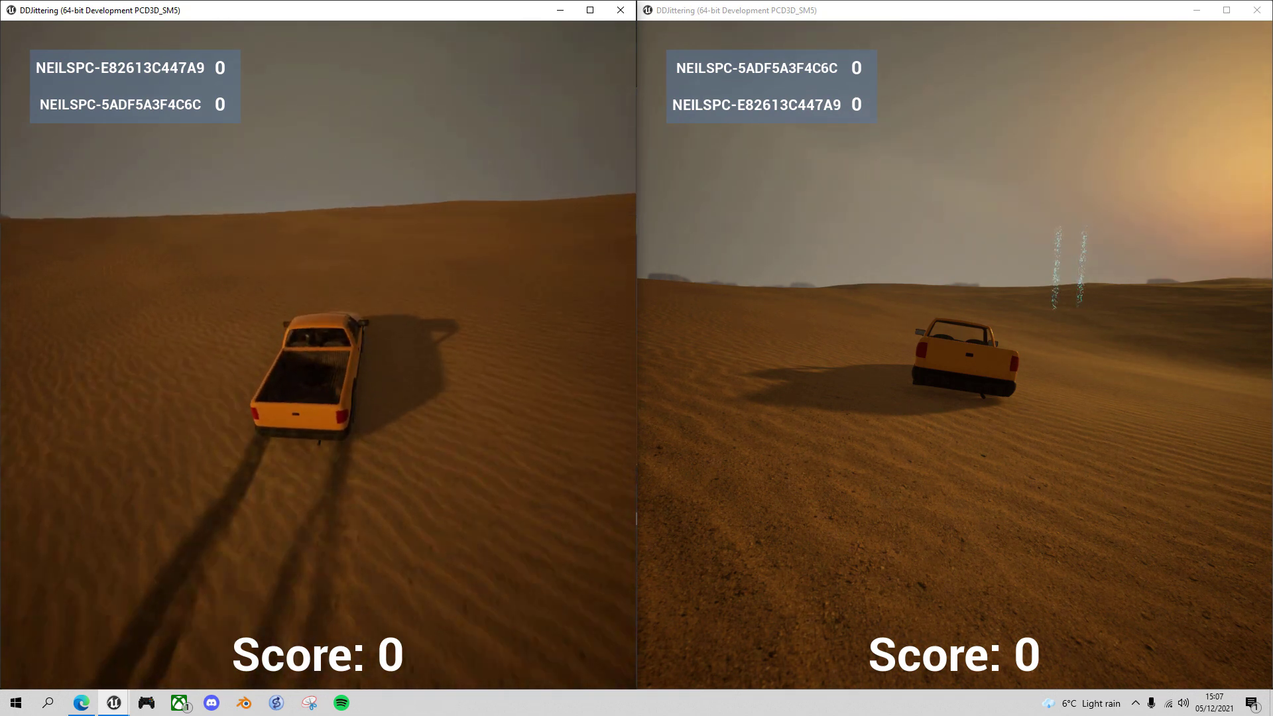
key("d")
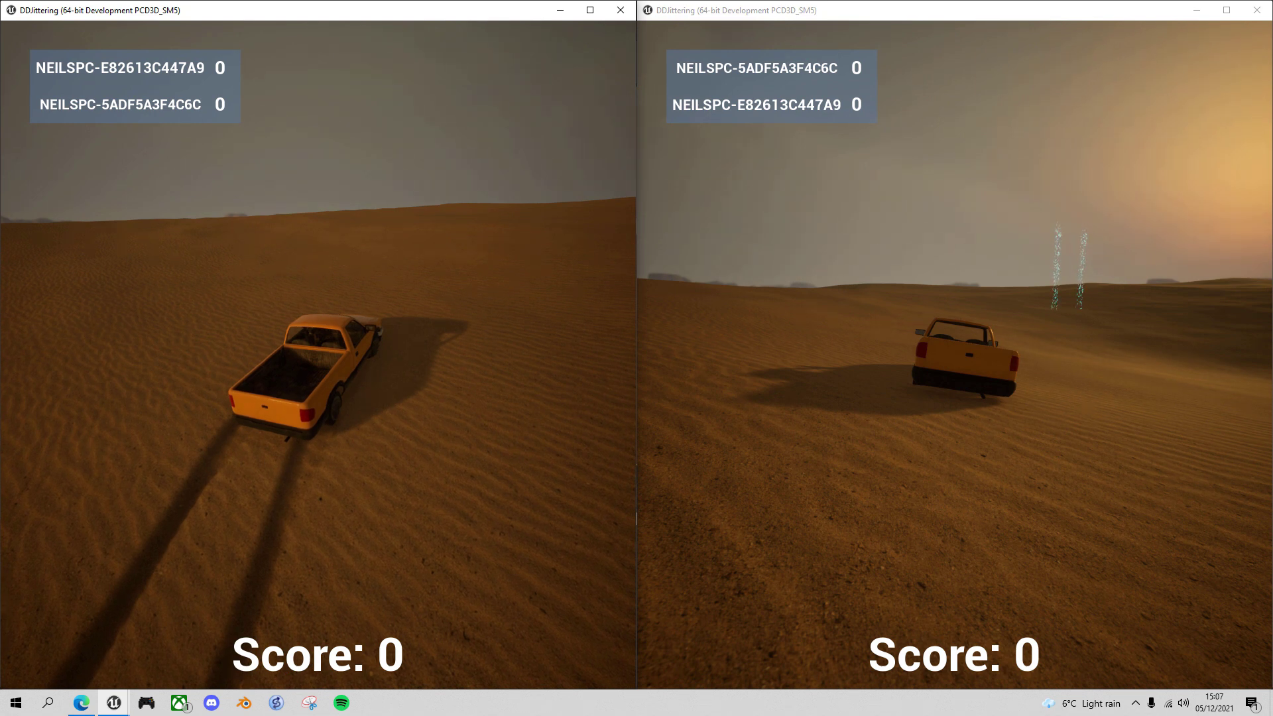
- Show the frame rate counter in the client game window with the console command "stat fps"
key("grave")
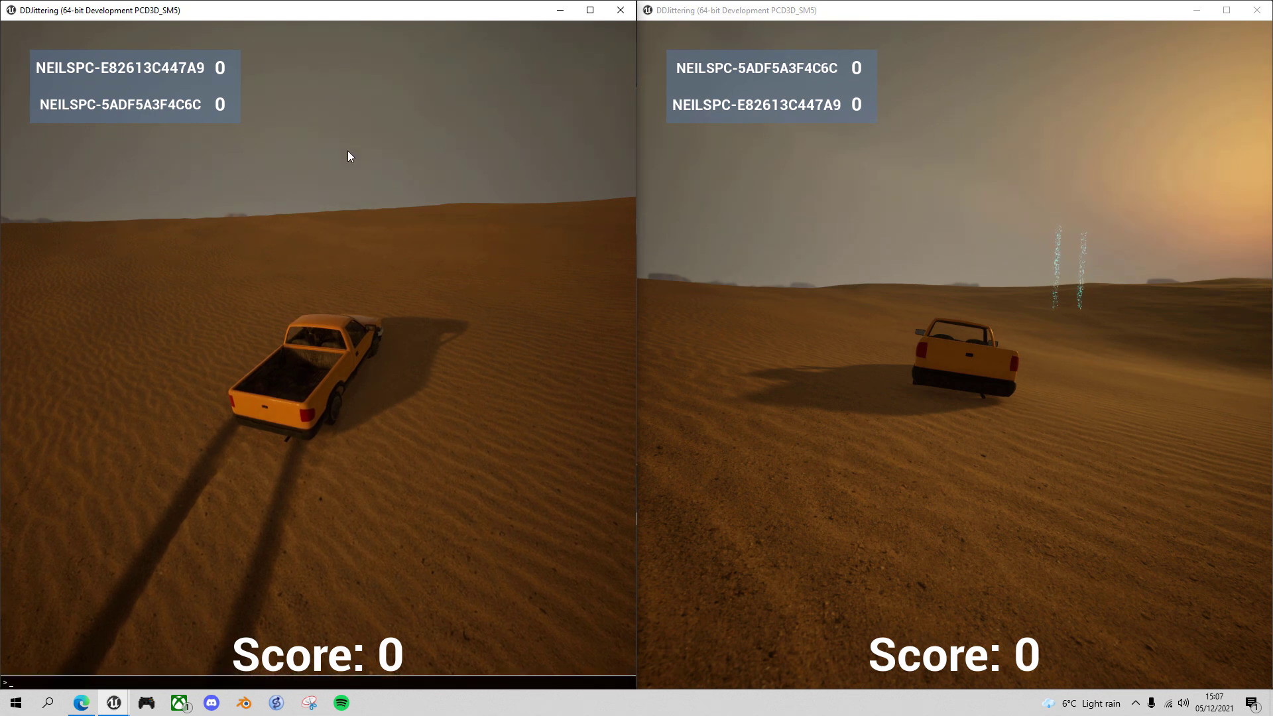
type("stat")
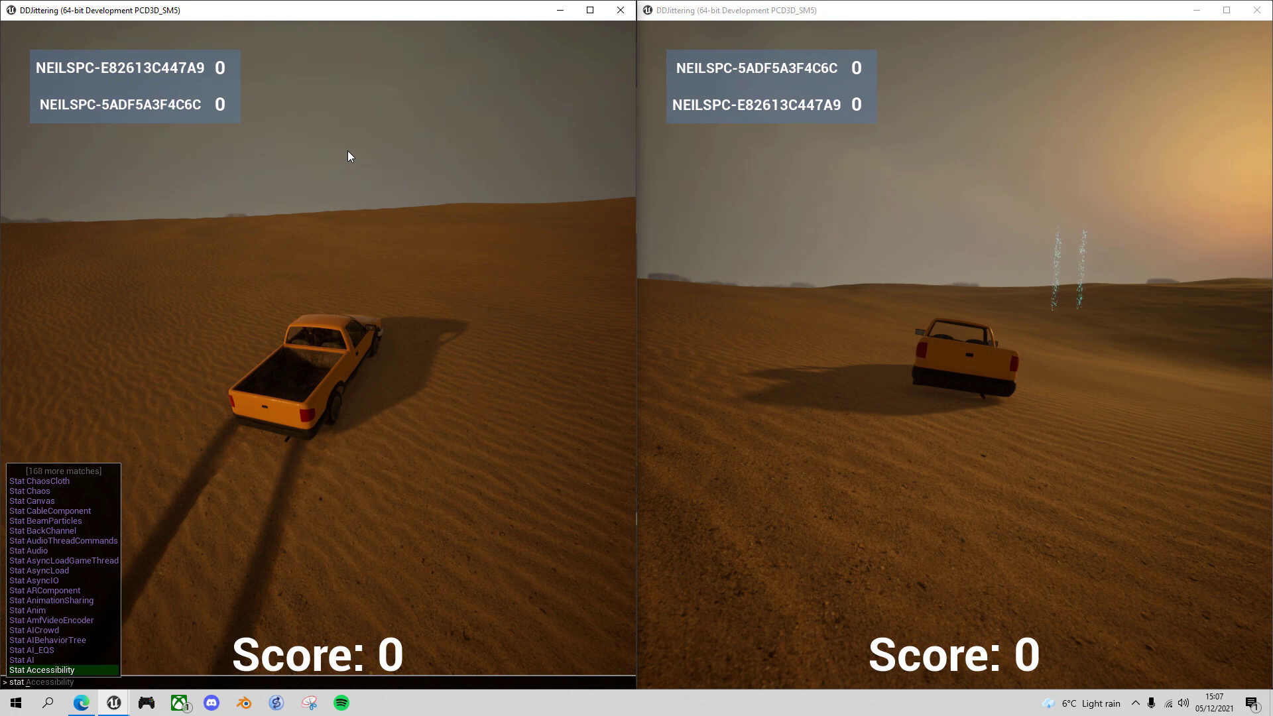
type(" fp")
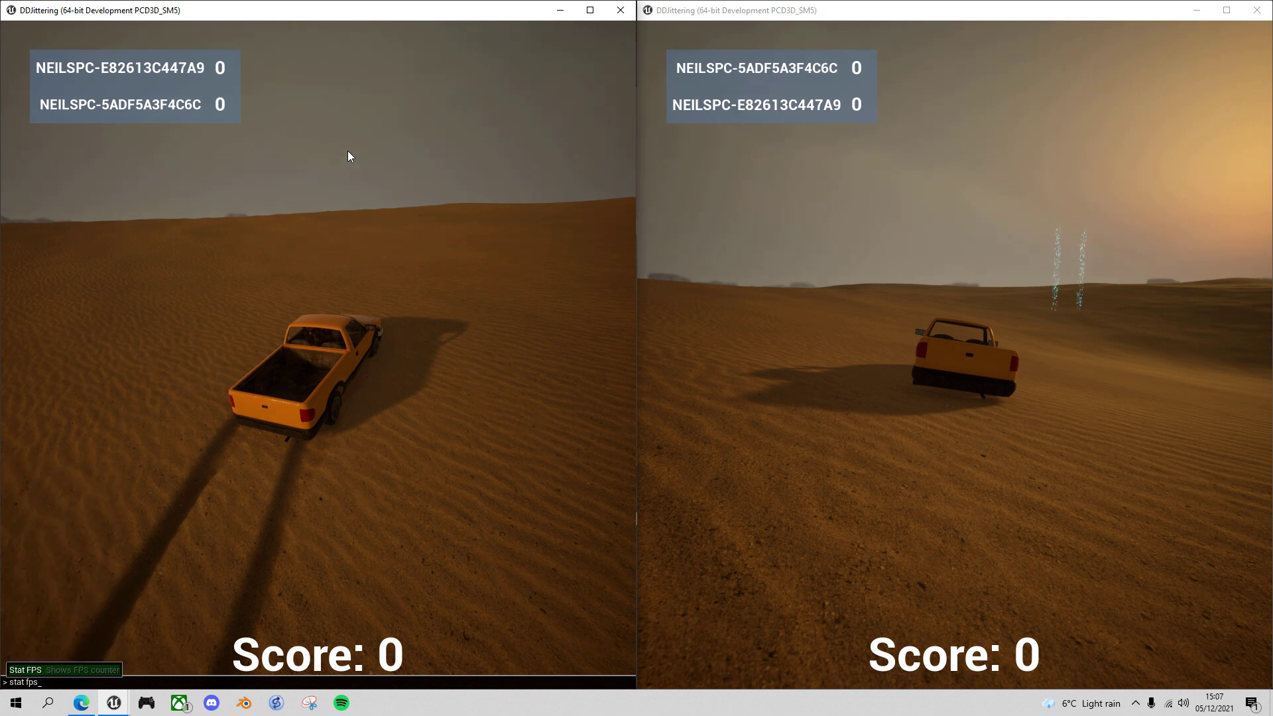
type("s")
key("Return")
- Test-drive the client's truck over the sand with repeated turns, checking the frame rate and movement smoothness
key("w")
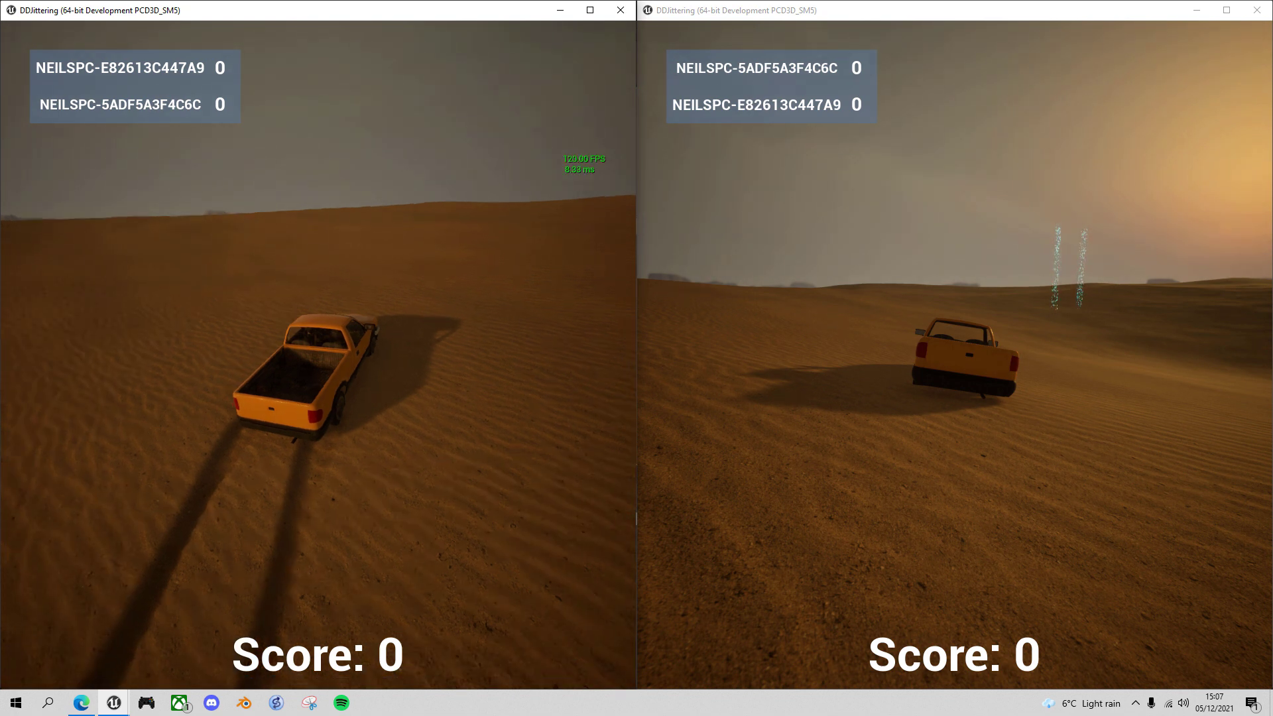
key("d")
key("w")
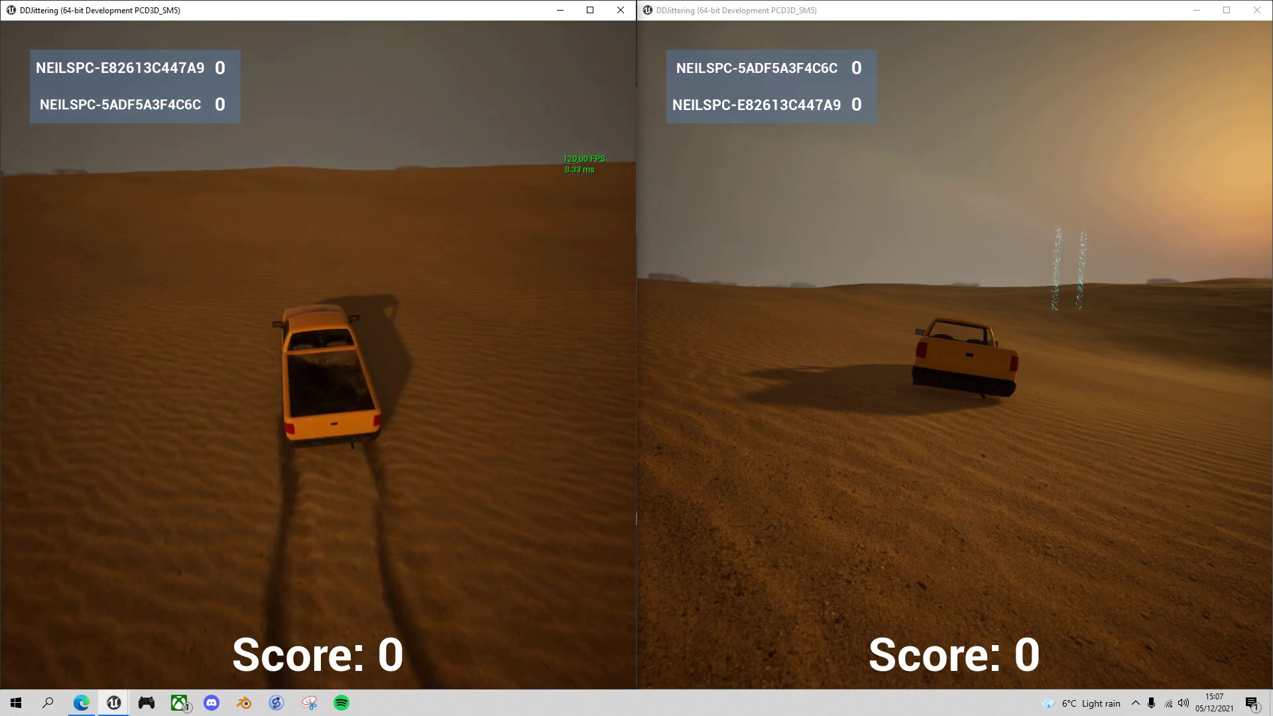
key("d")
key("w")
key("d")
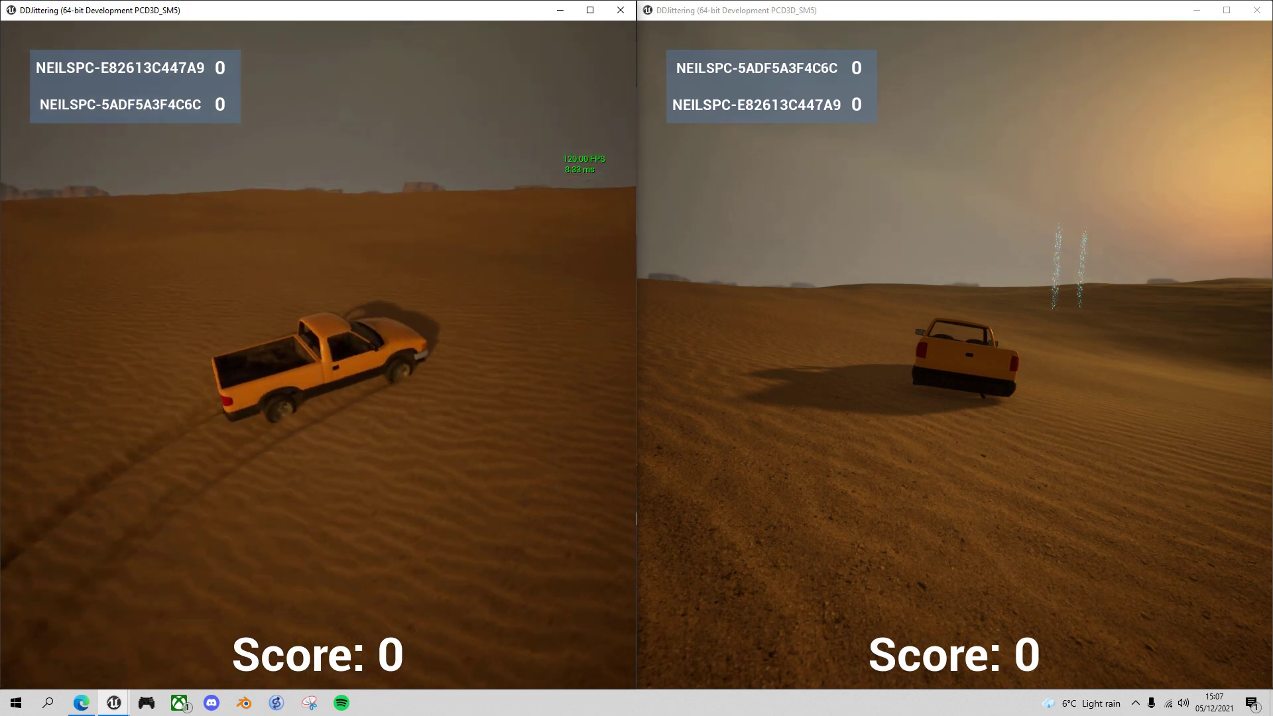
key("w")
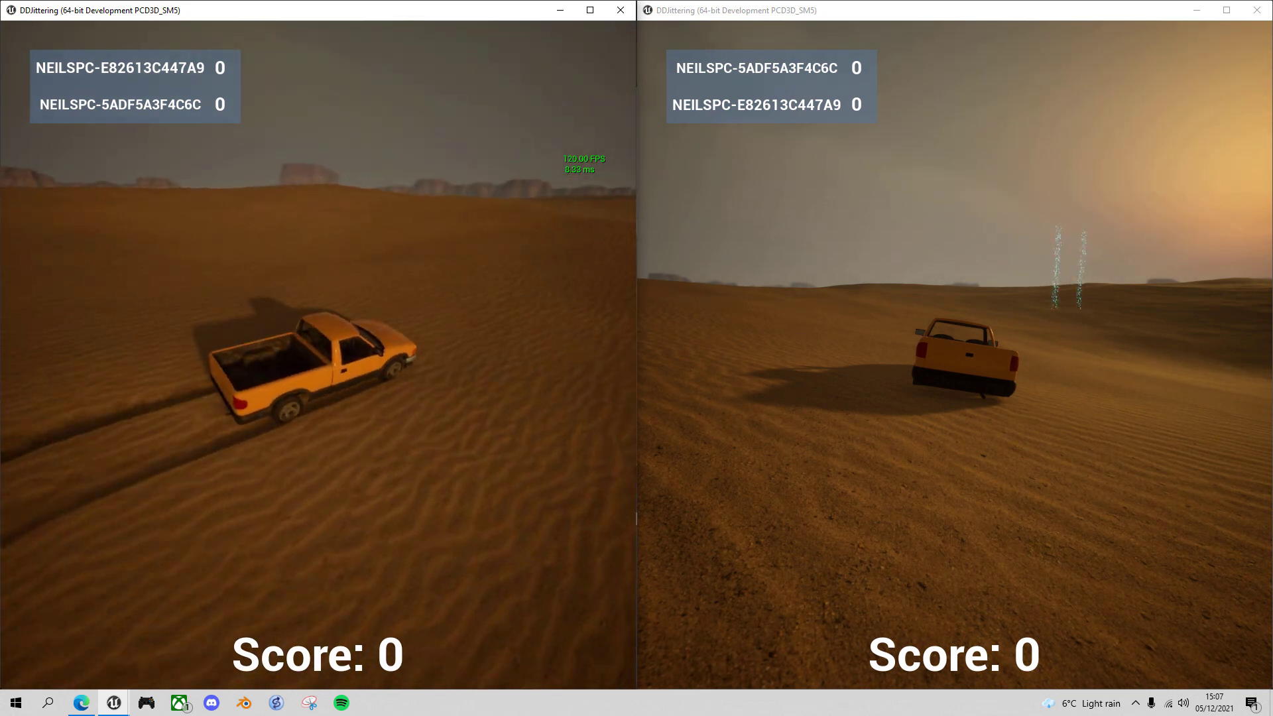
key("a")
key("w")
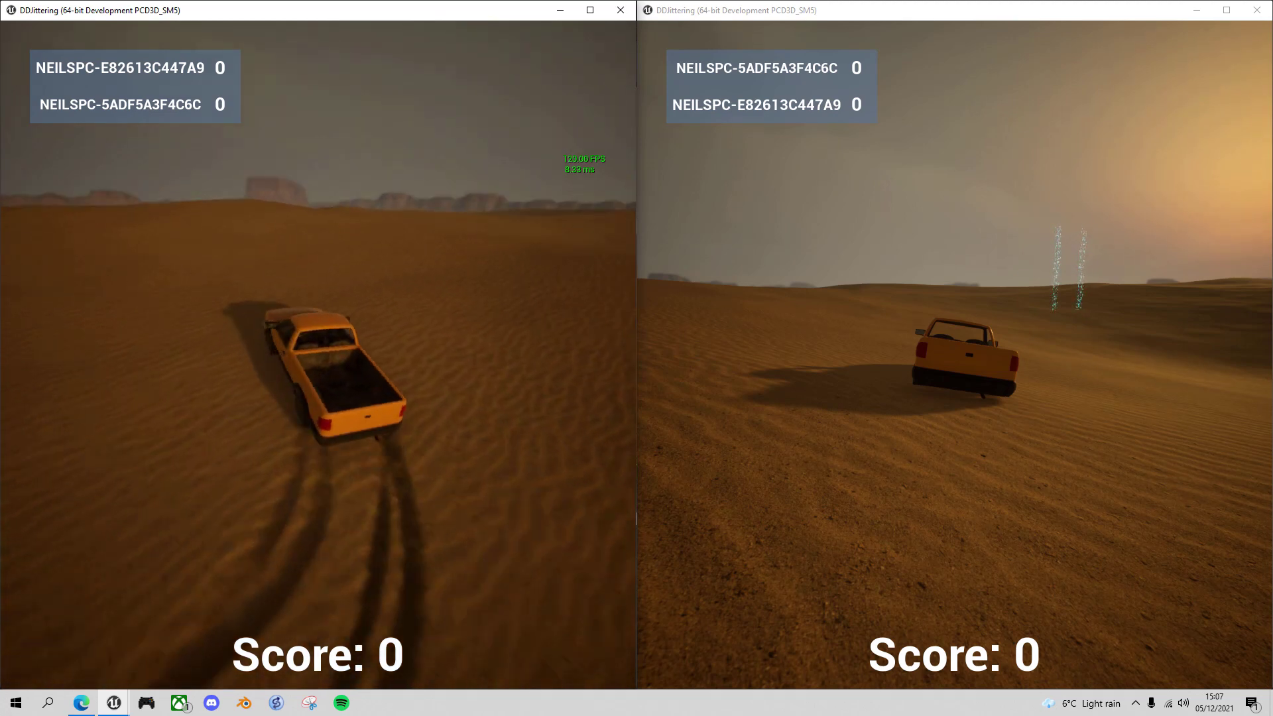
key("d")
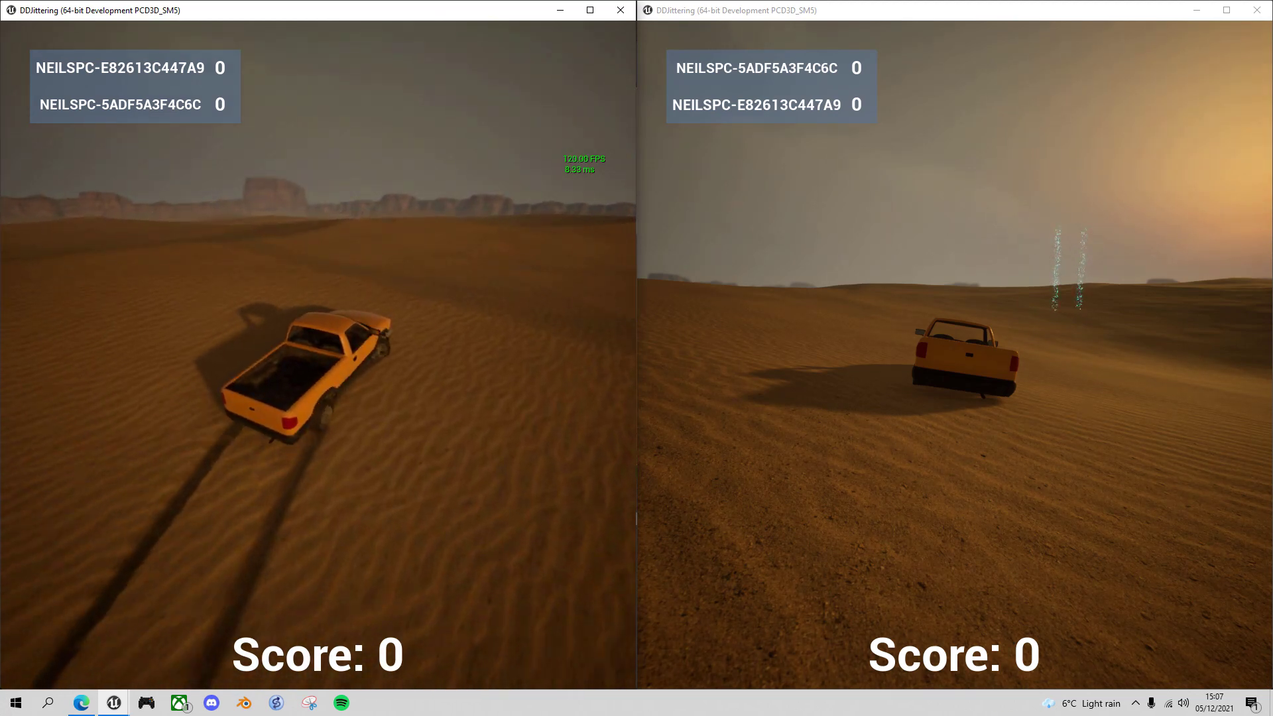
key("w")
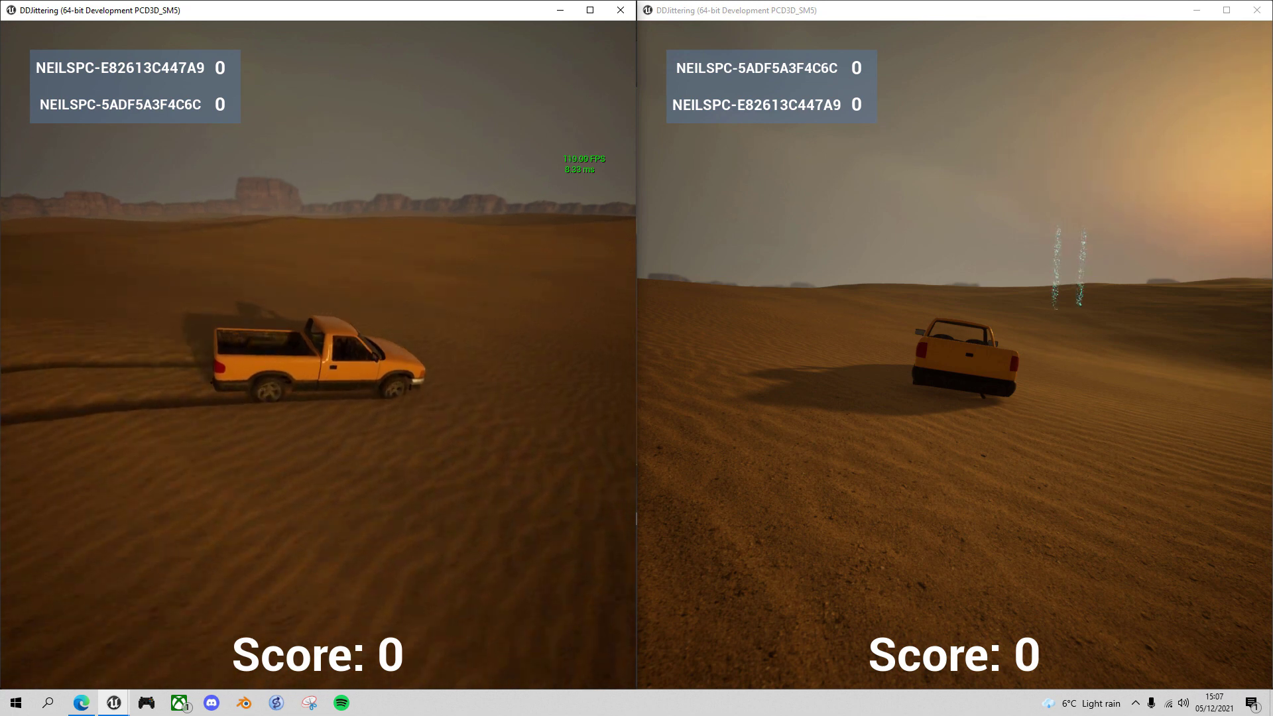
key("a")
key("a")
key("a")
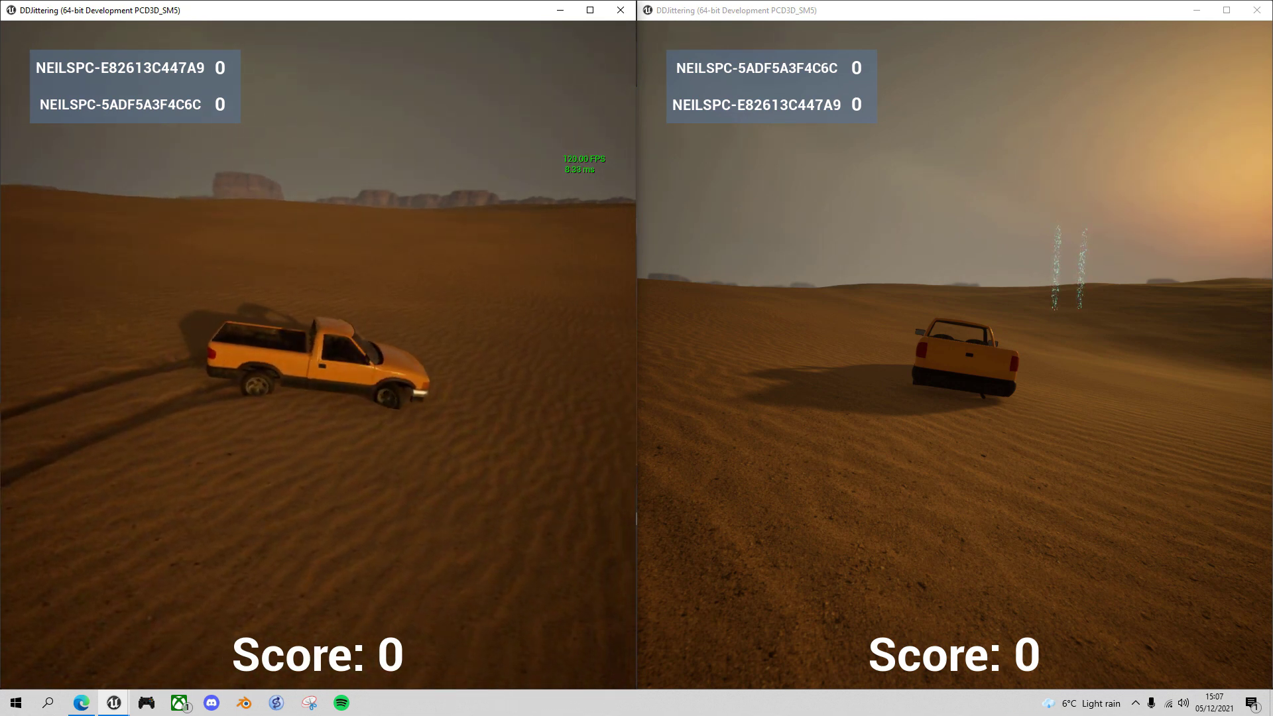
key("w")
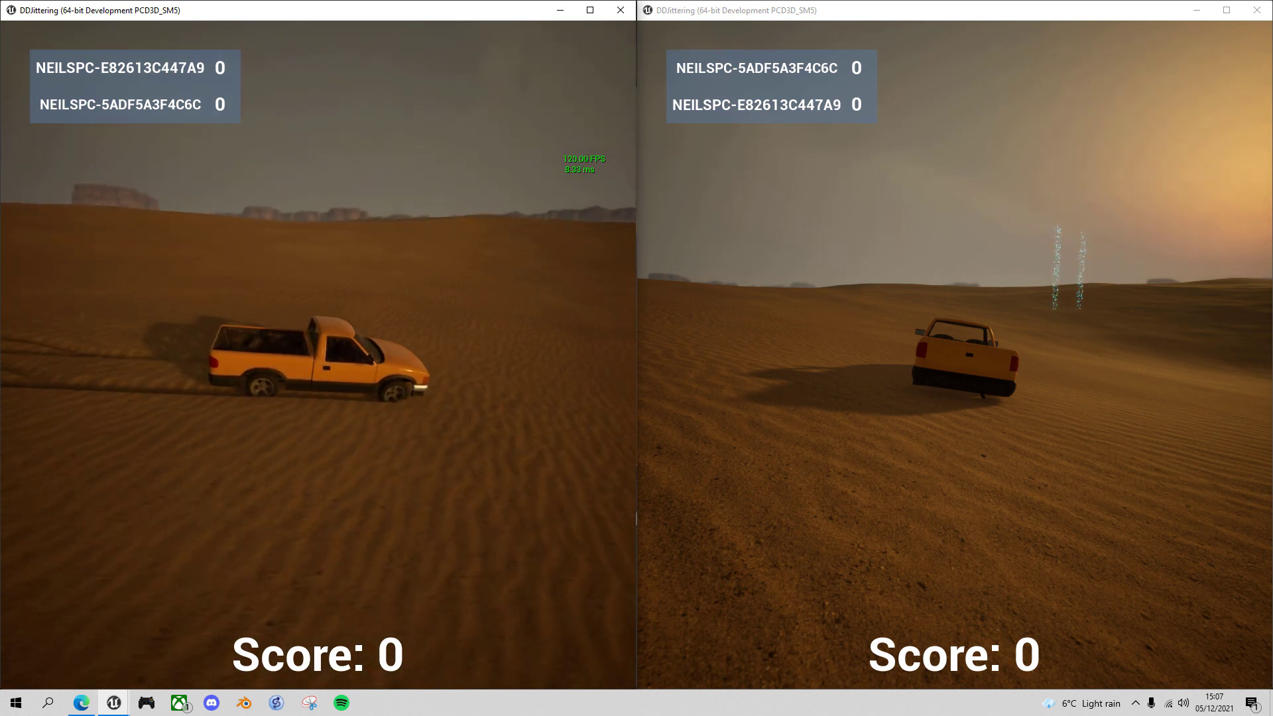
key("a")
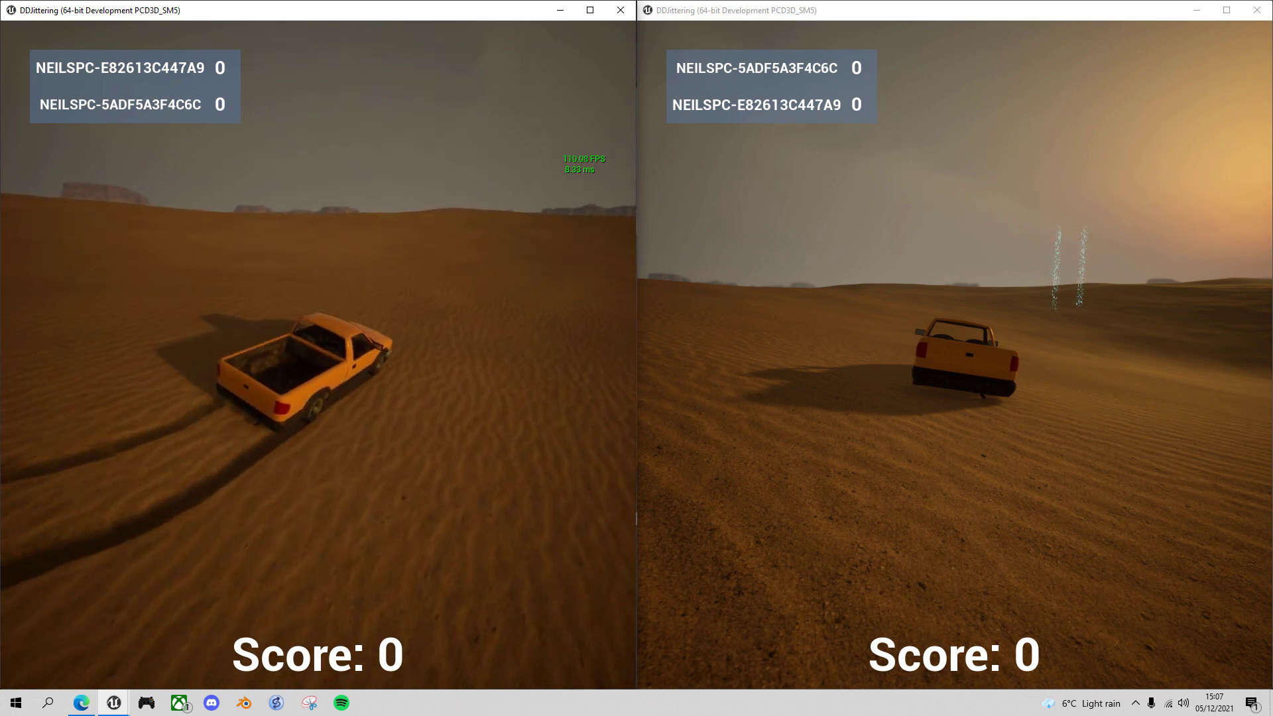
key("d")
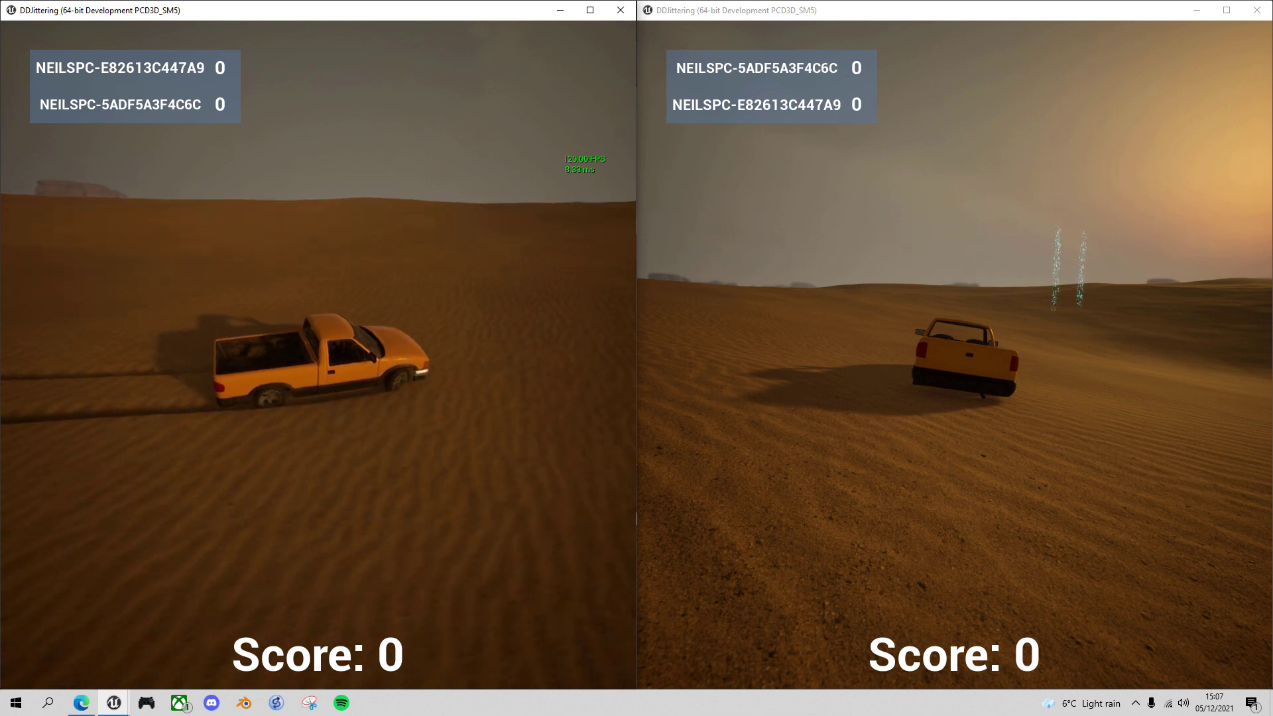
key("a")
key("a")
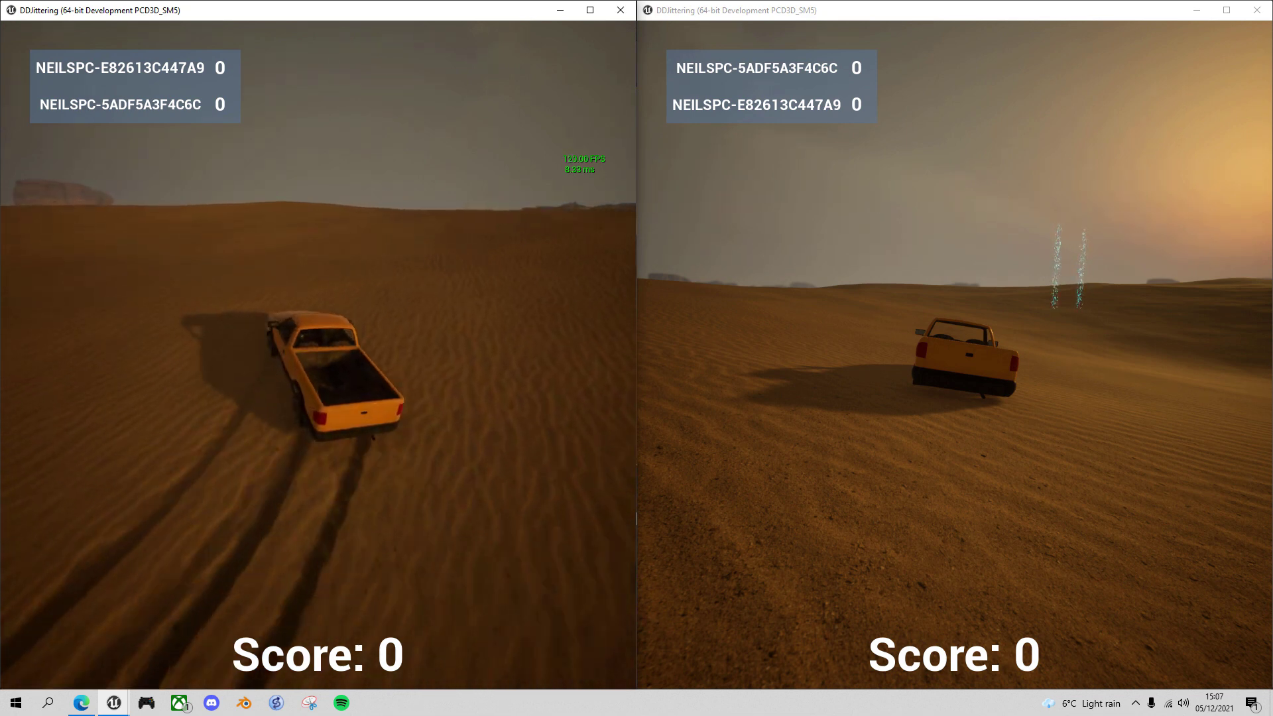
key("d")
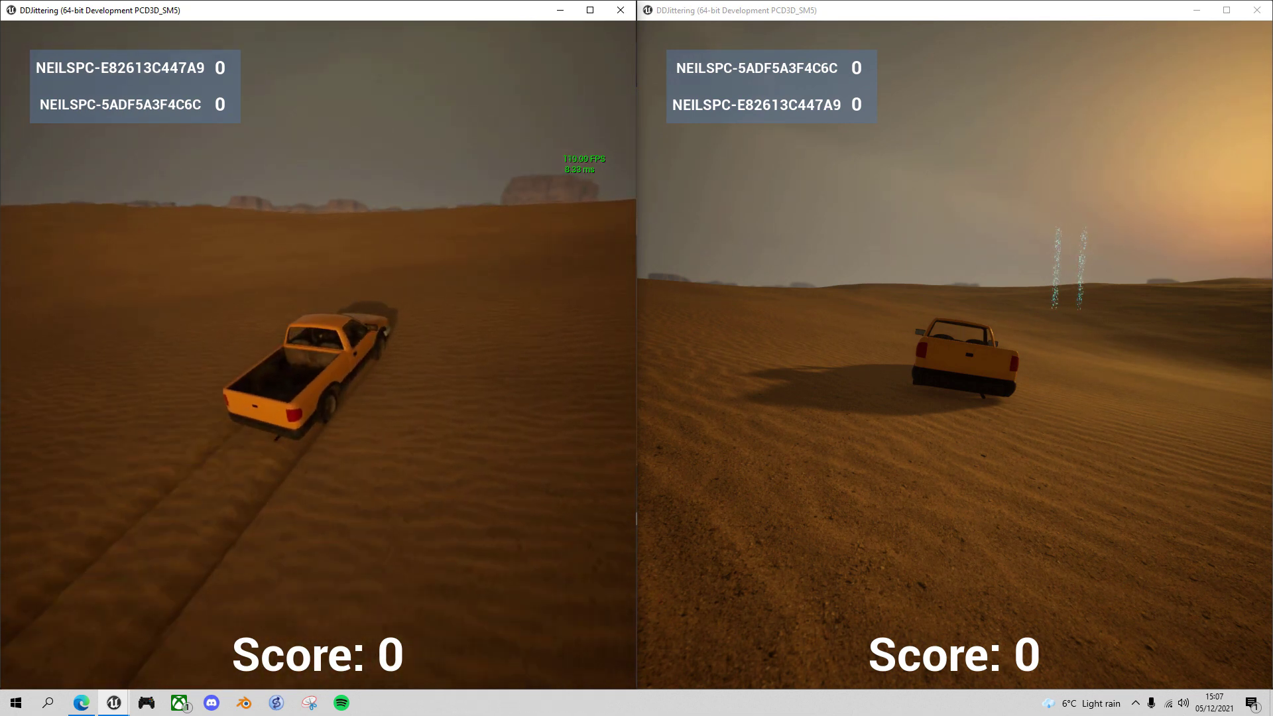
key("d")
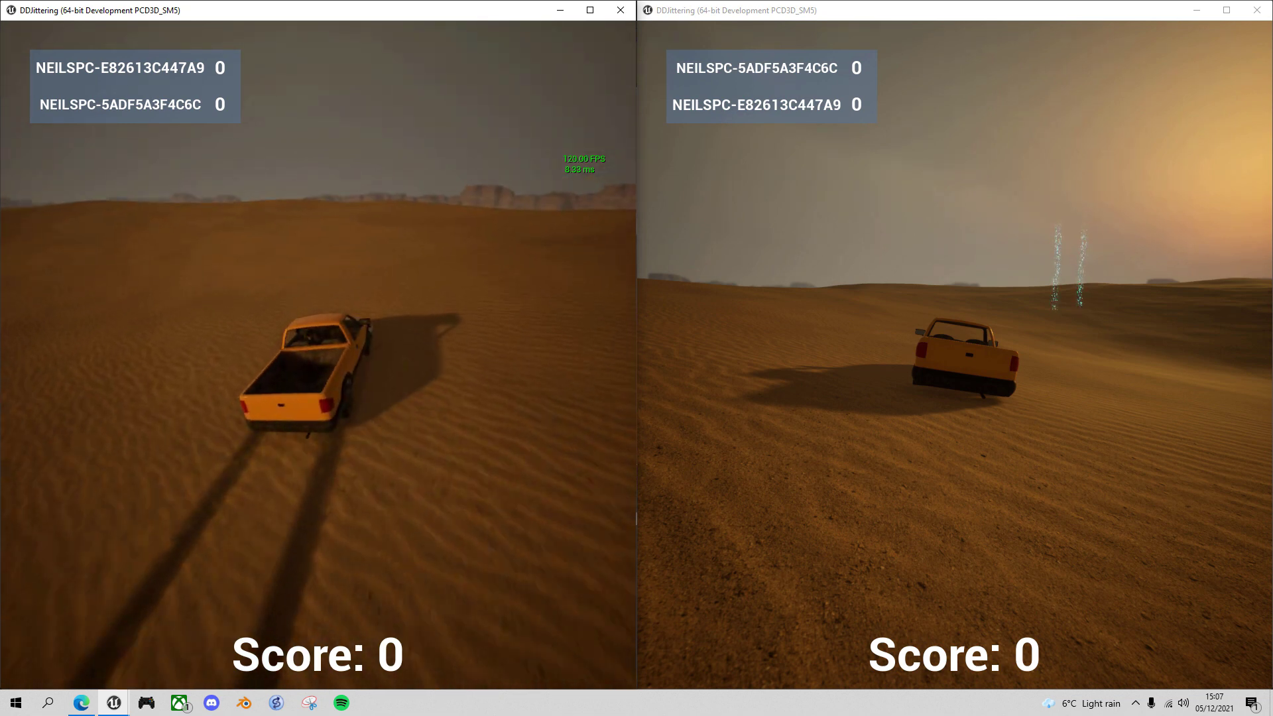
key("a")
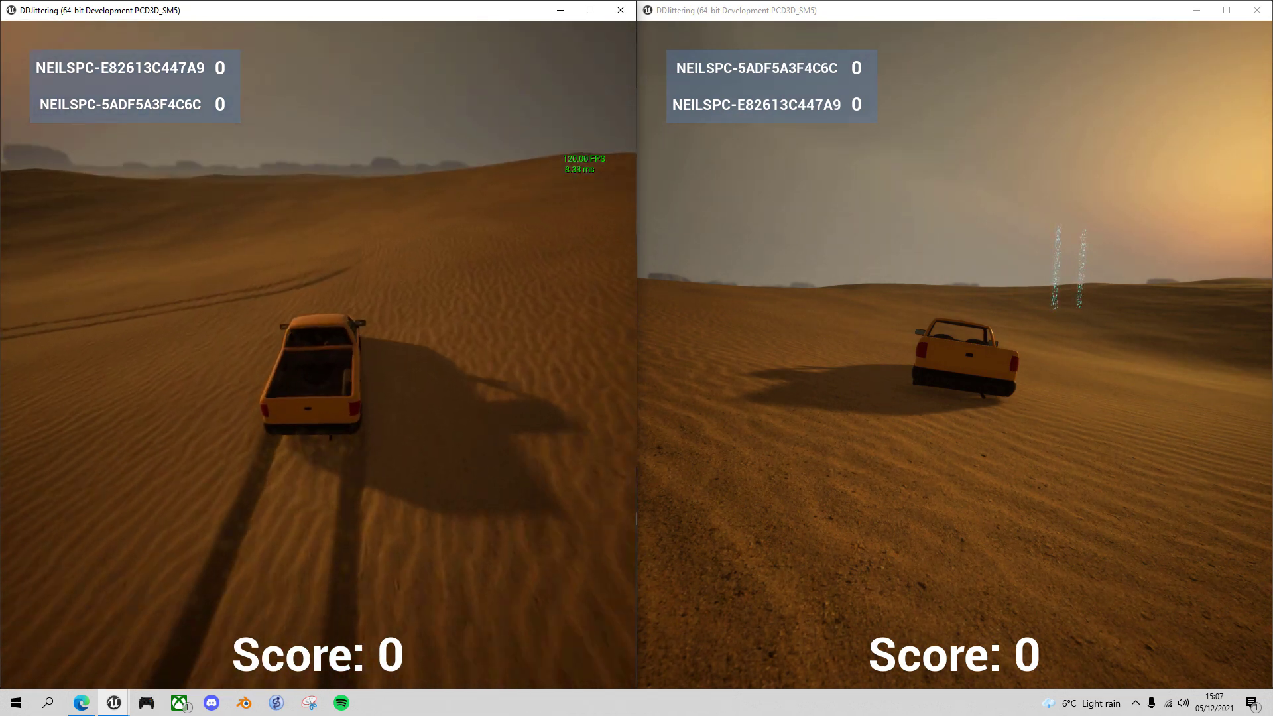
key("a")
key("w")
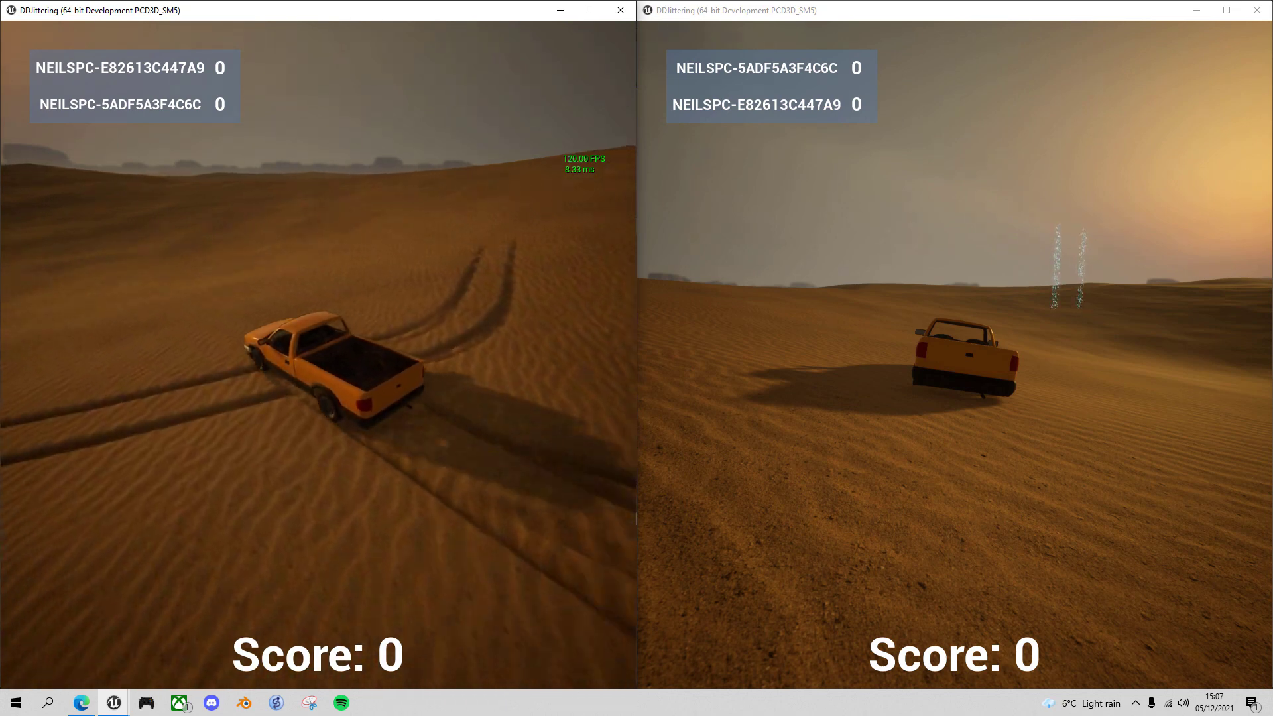
key("d")
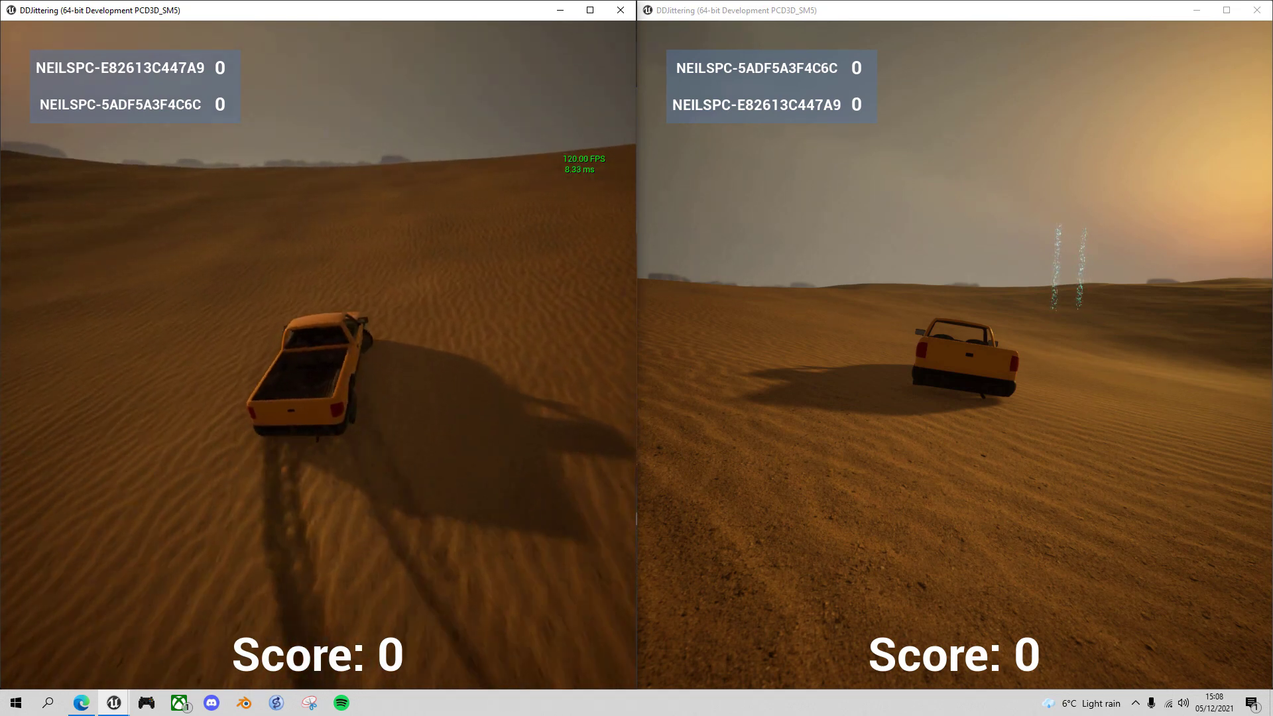
key("a")
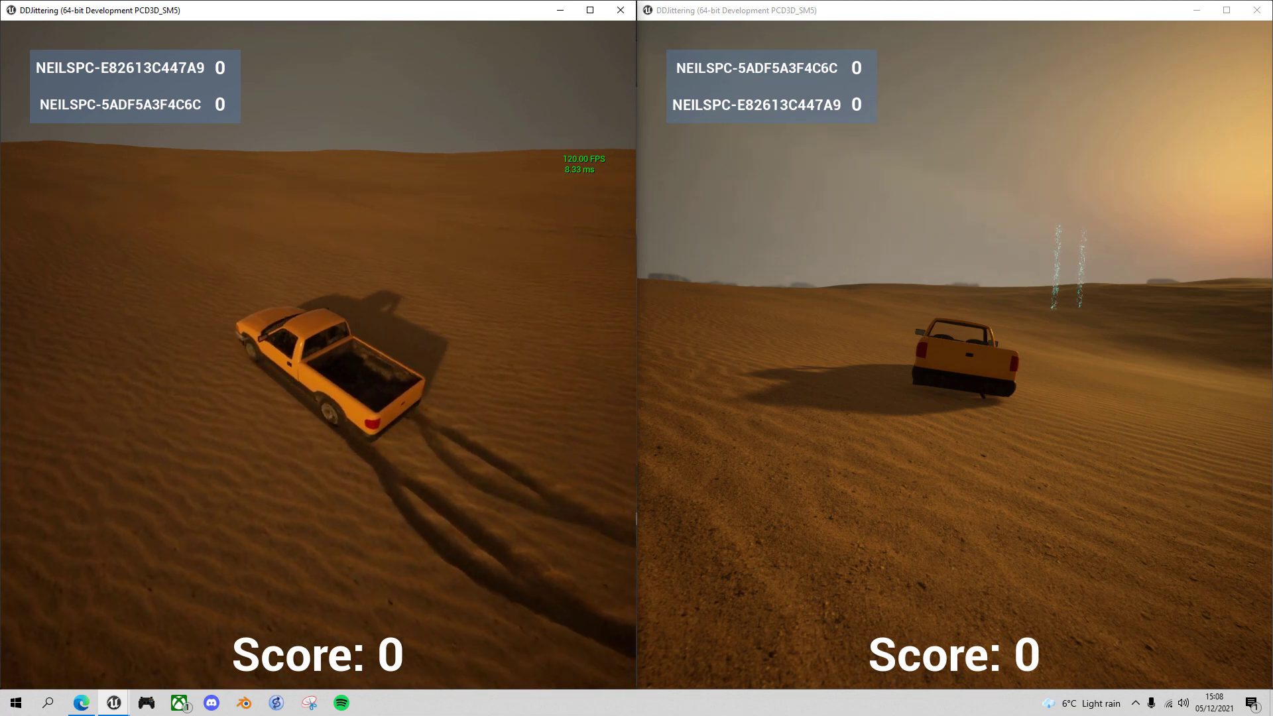
key("d")
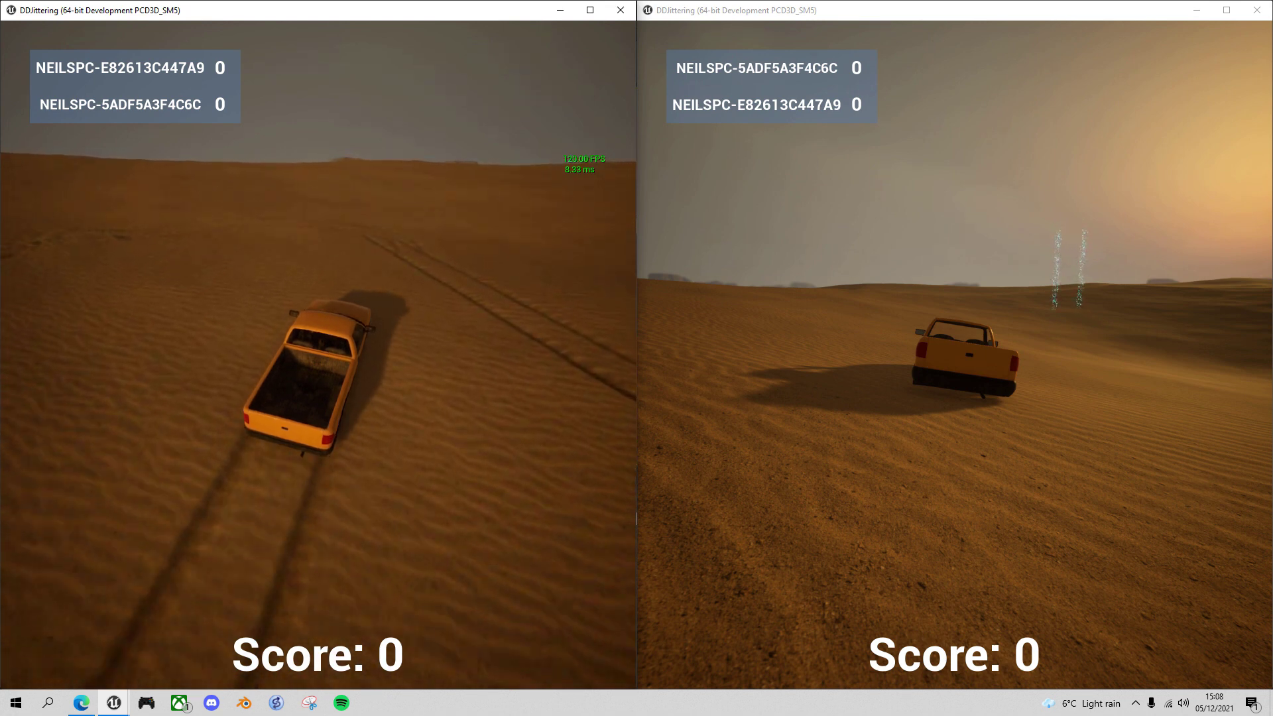
key("d")
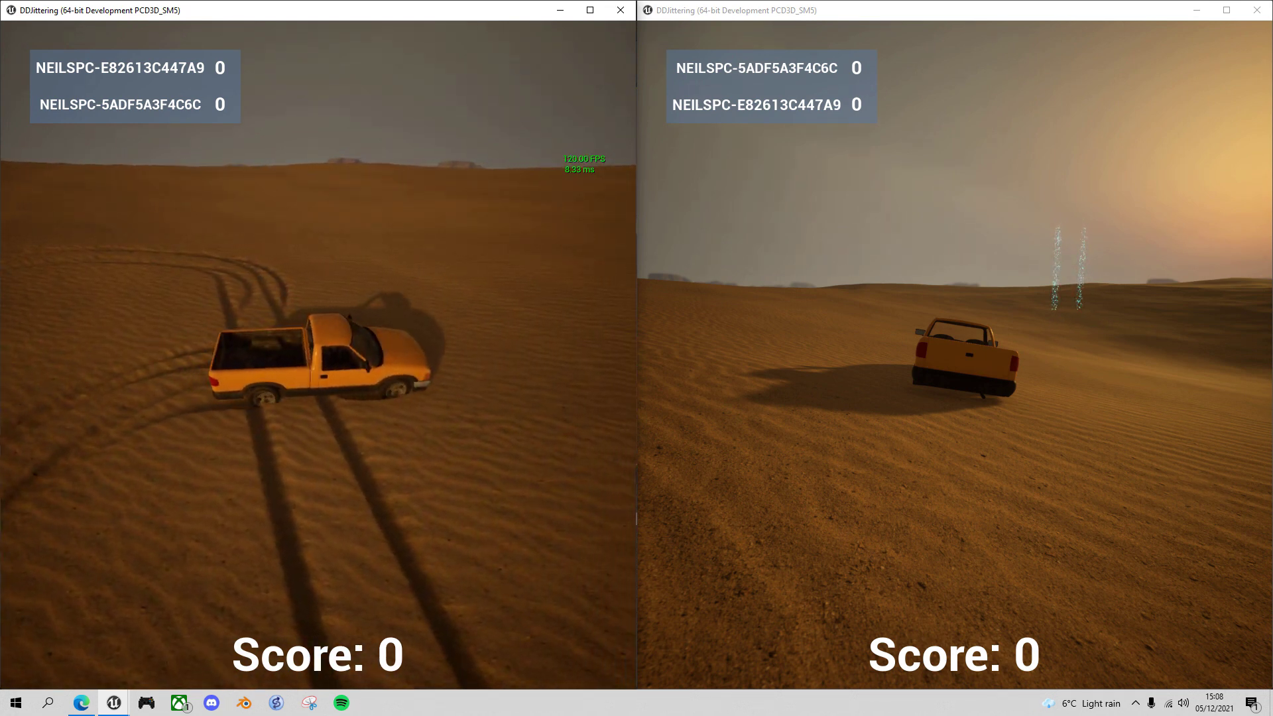
key("w")
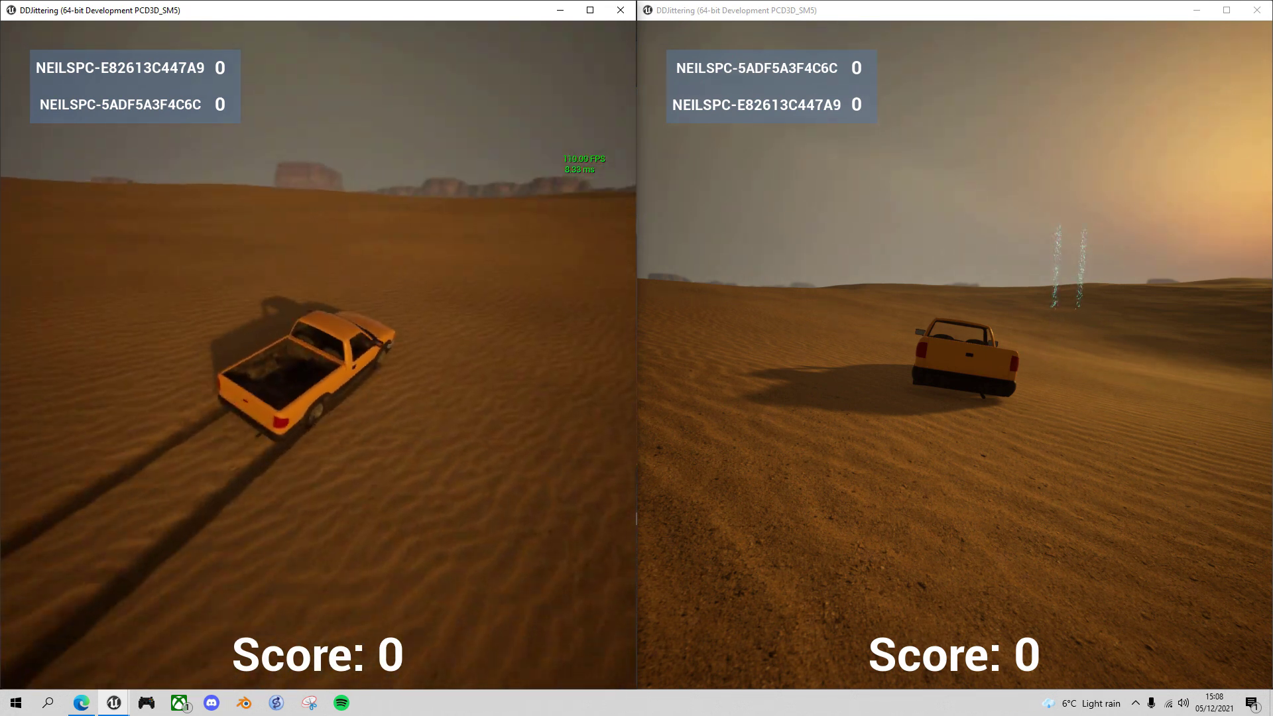
key("d")
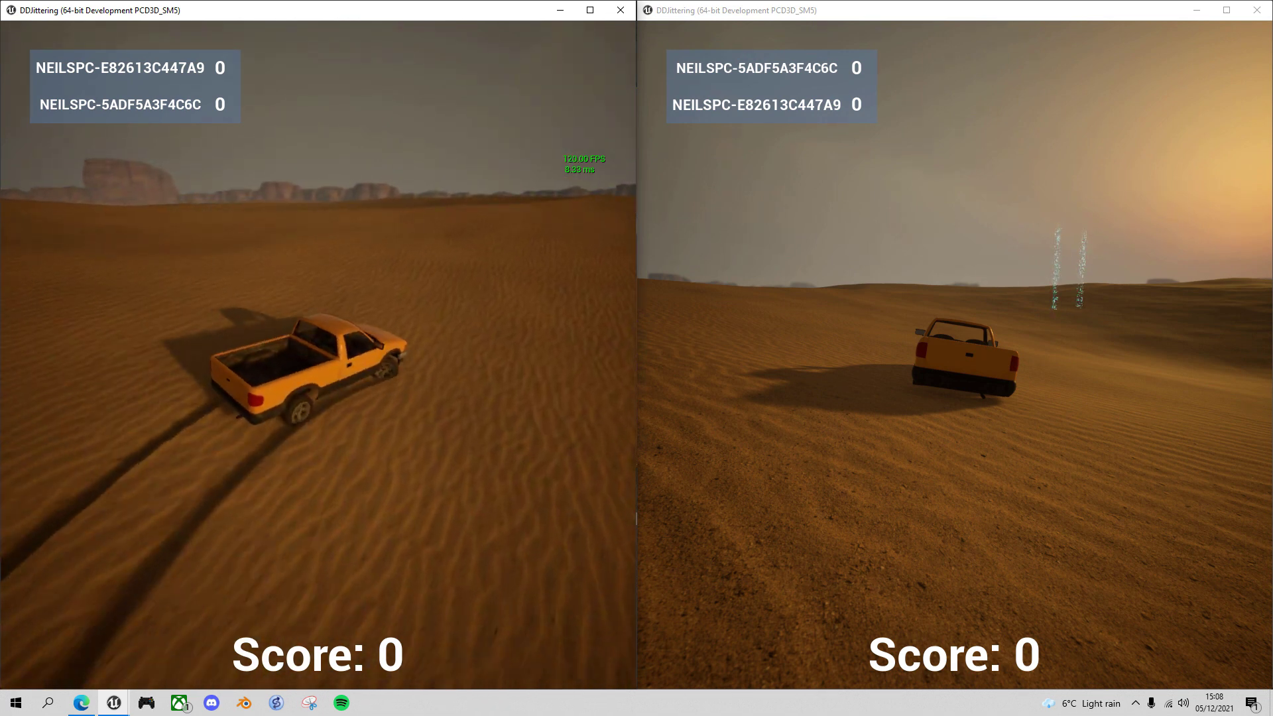